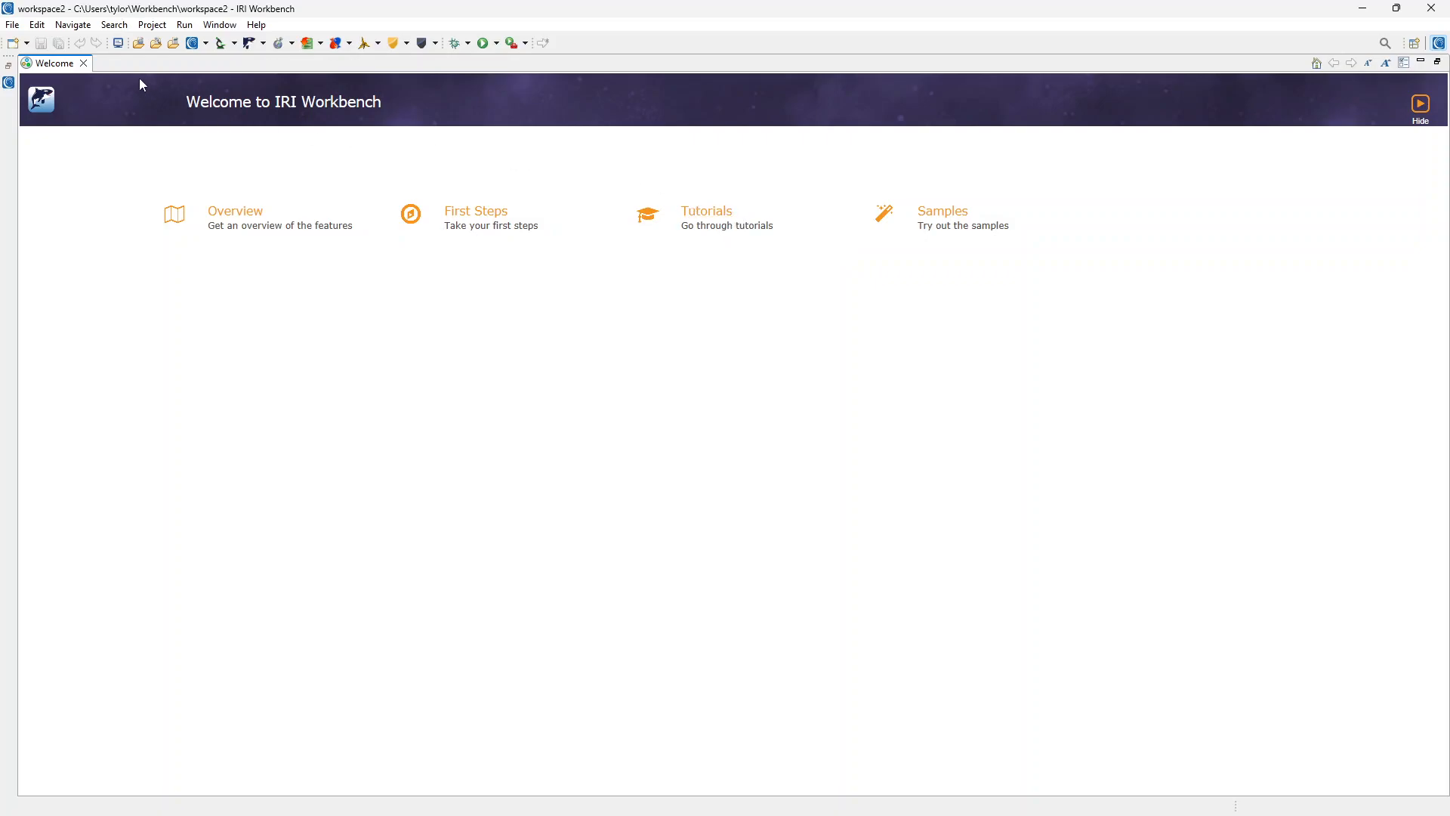
# Close the Welcome page and look through the Help and File menus without choosing anything.
pyautogui.click(84, 64)
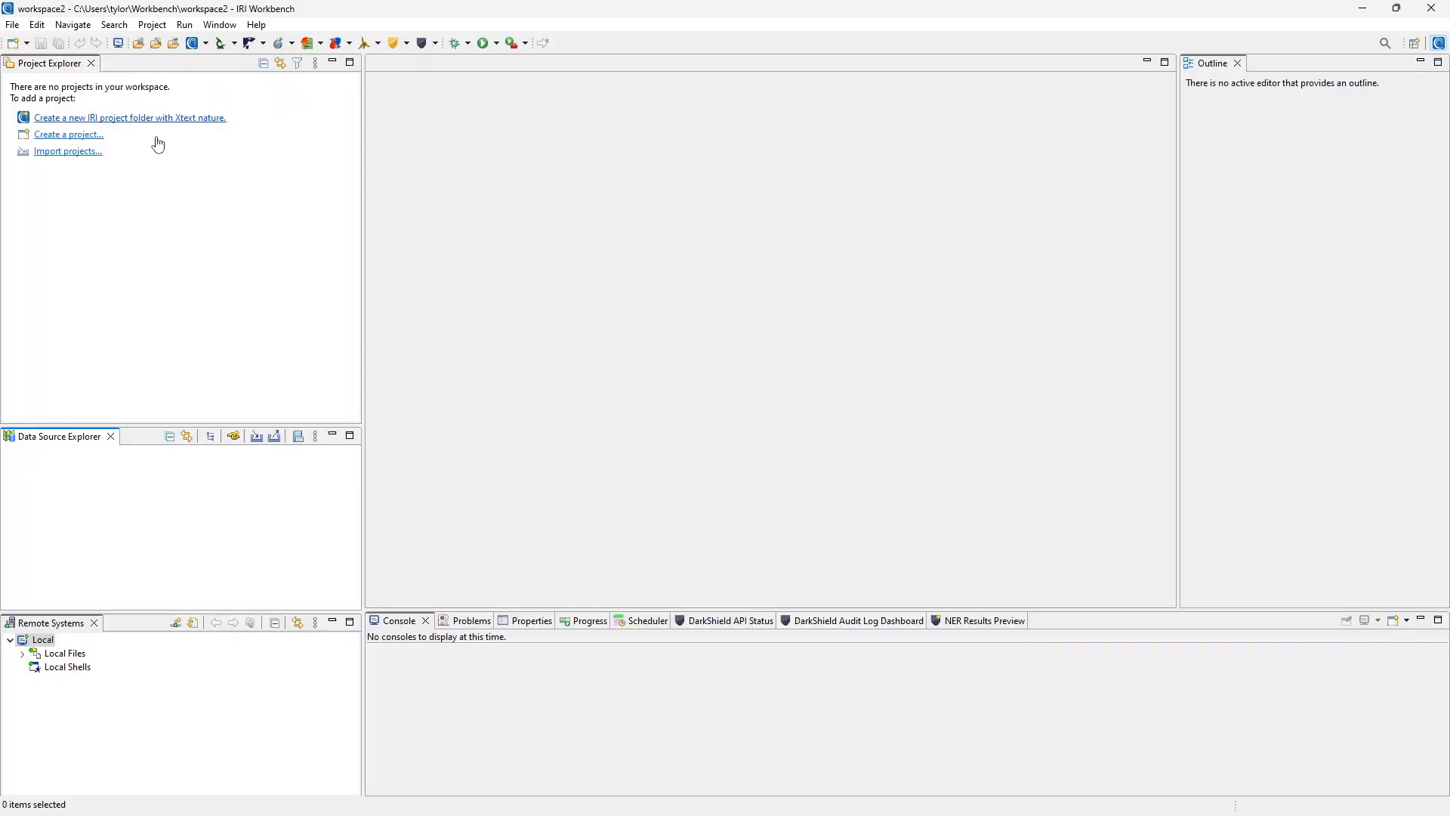
pyautogui.click(258, 25)
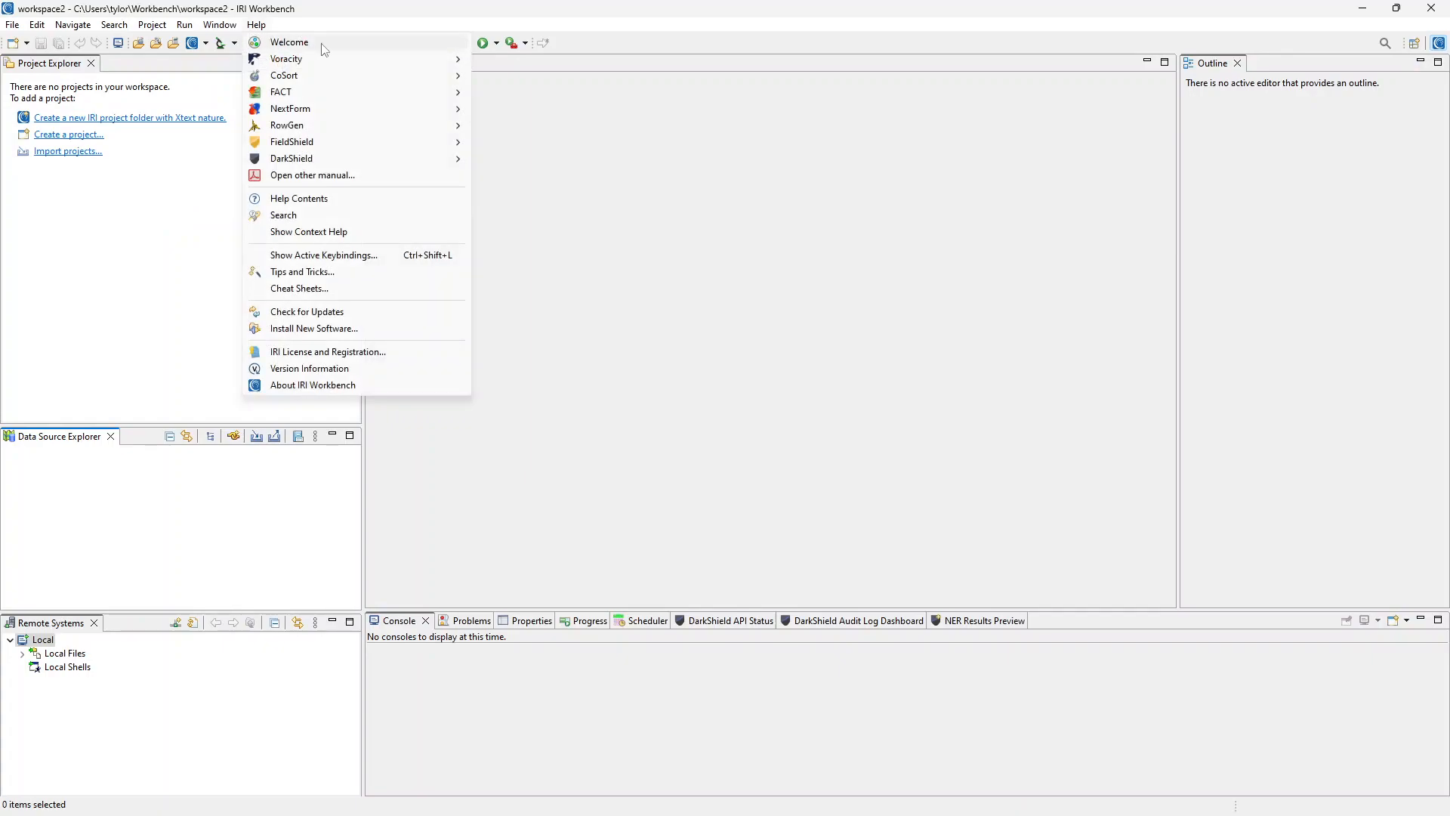
pyautogui.click(167, 207)
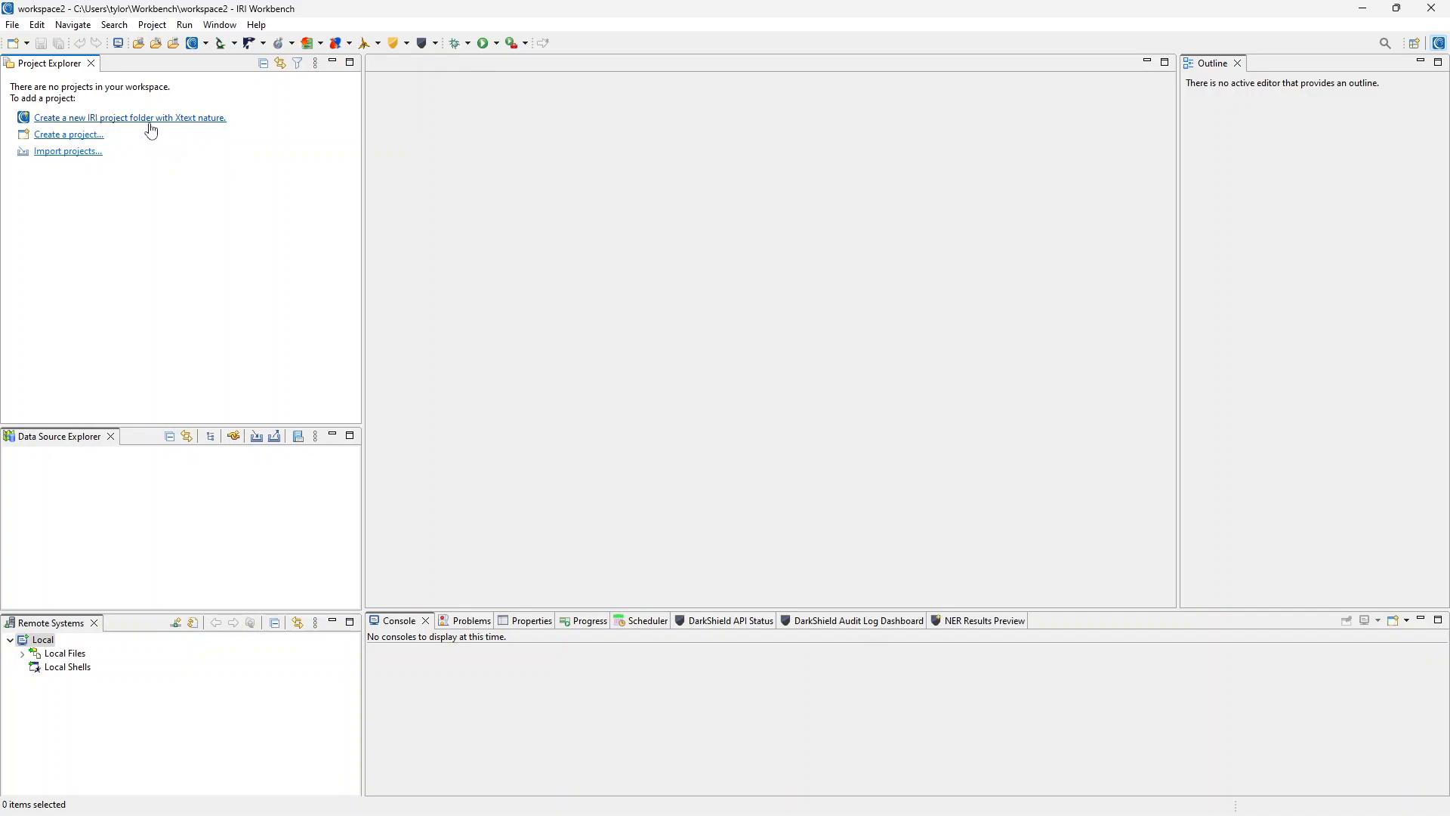
pyautogui.click(14, 26)
pyautogui.moveTo(39, 45)
pyautogui.click(342, 333)
# Create a new IRI project named 'tester'.
pyautogui.click(152, 120)
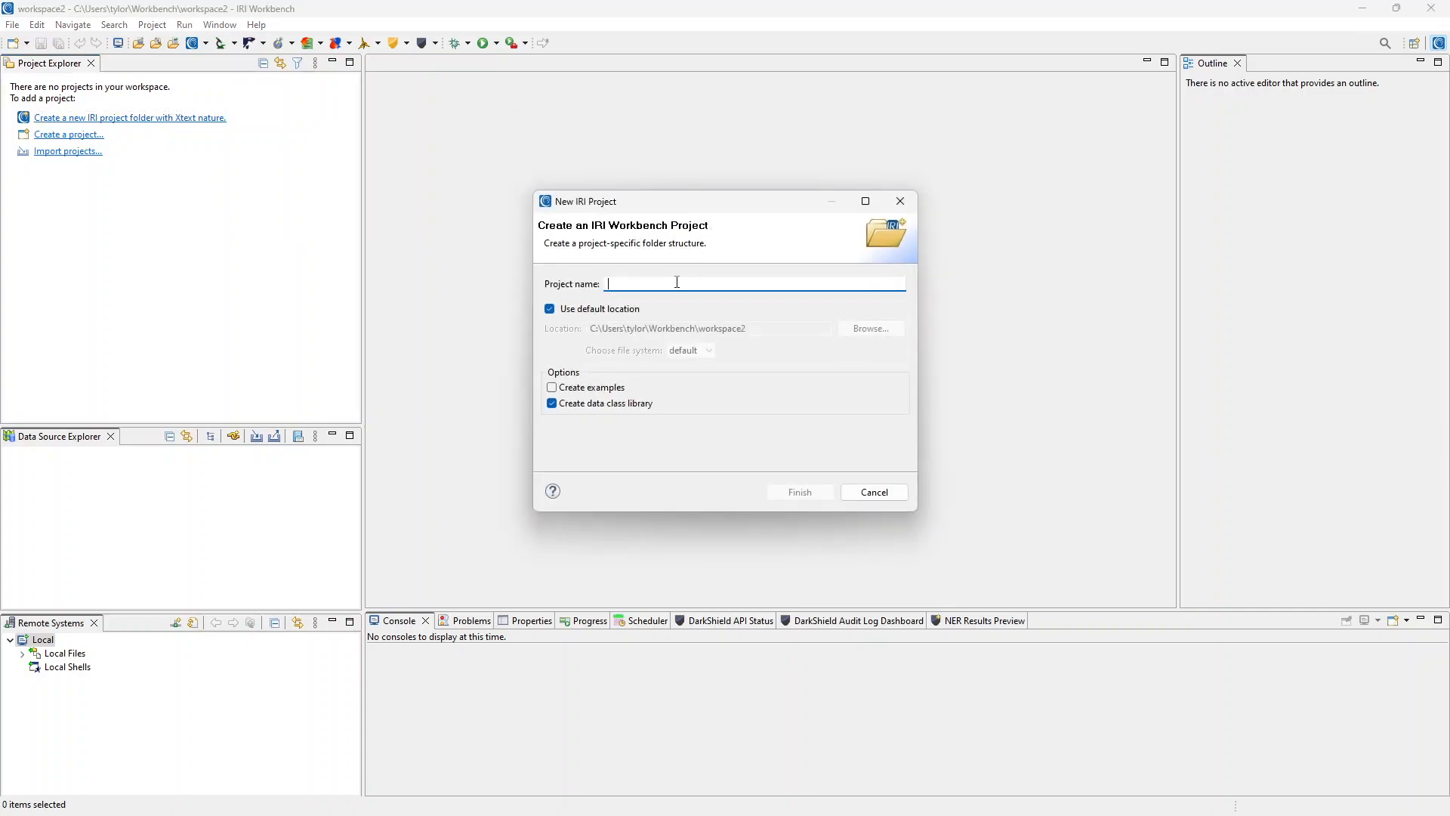
pyautogui.write('tester')
pyautogui.click(795, 499)
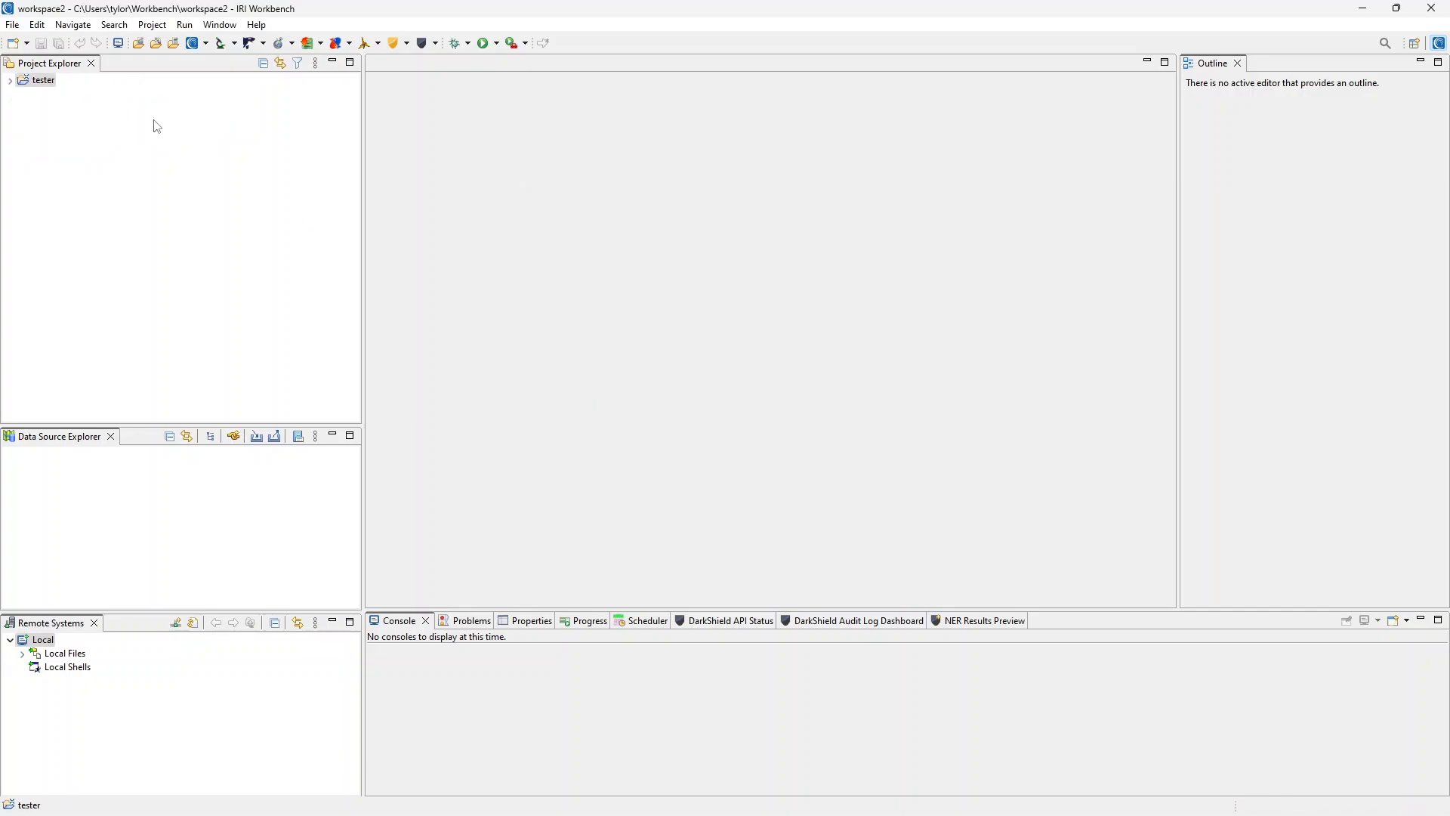
# Expand tester to reveal metadata and iriLibrary.dcrlib, then close and reopen the Data Source Explorer view.
pyautogui.click(11, 80)
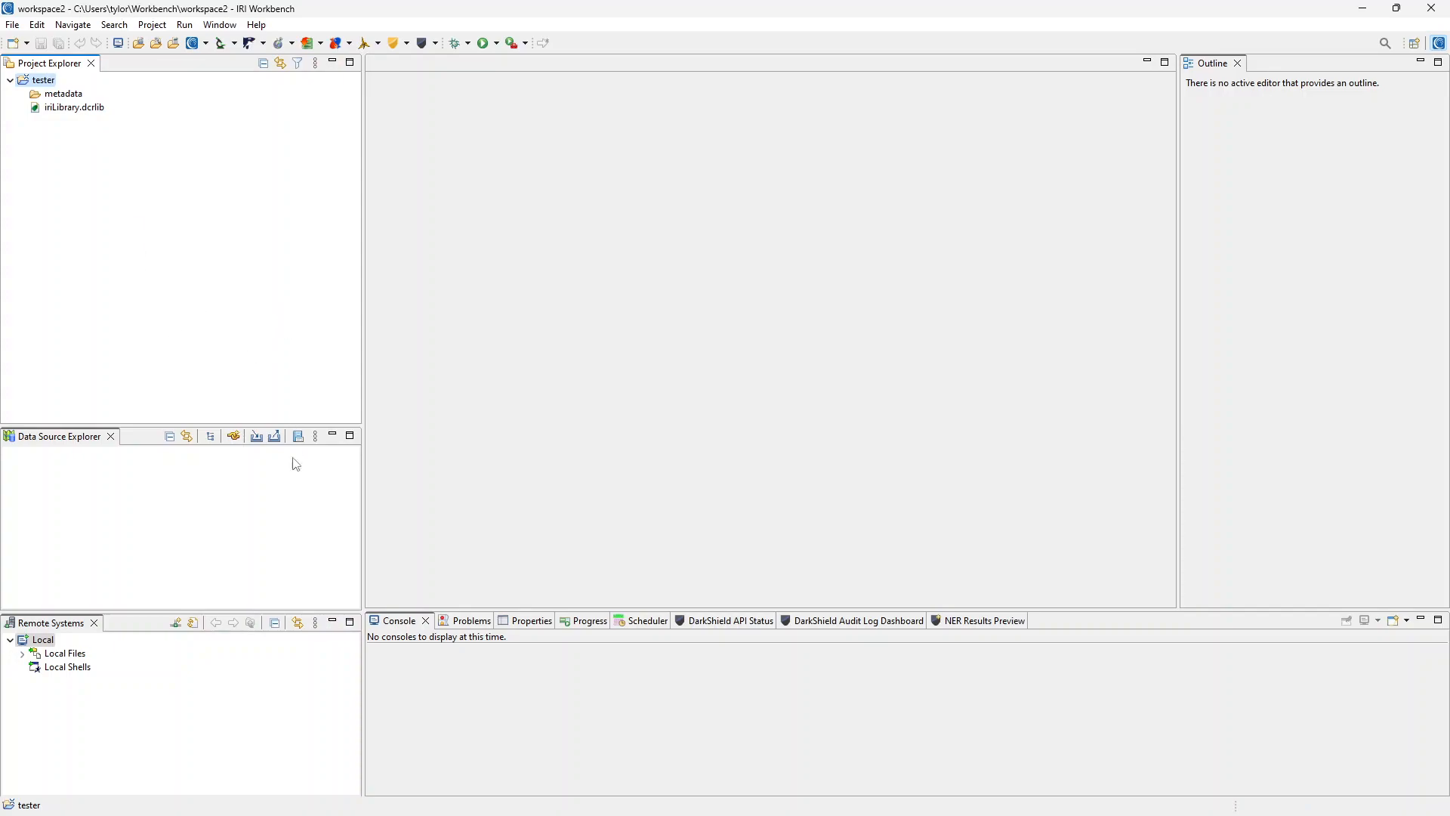
pyautogui.click(293, 566)
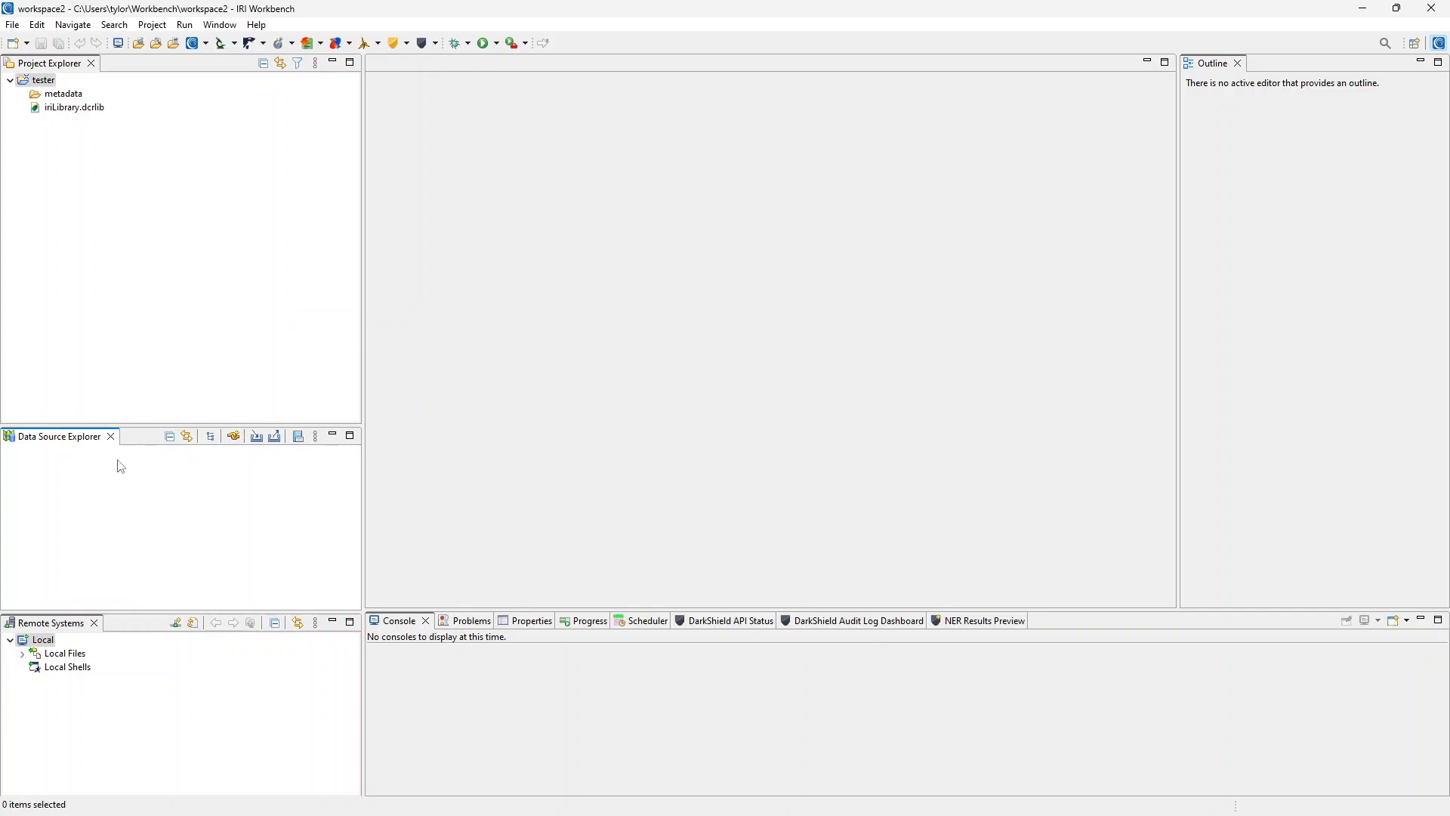
pyautogui.click(111, 437)
pyautogui.click(216, 26)
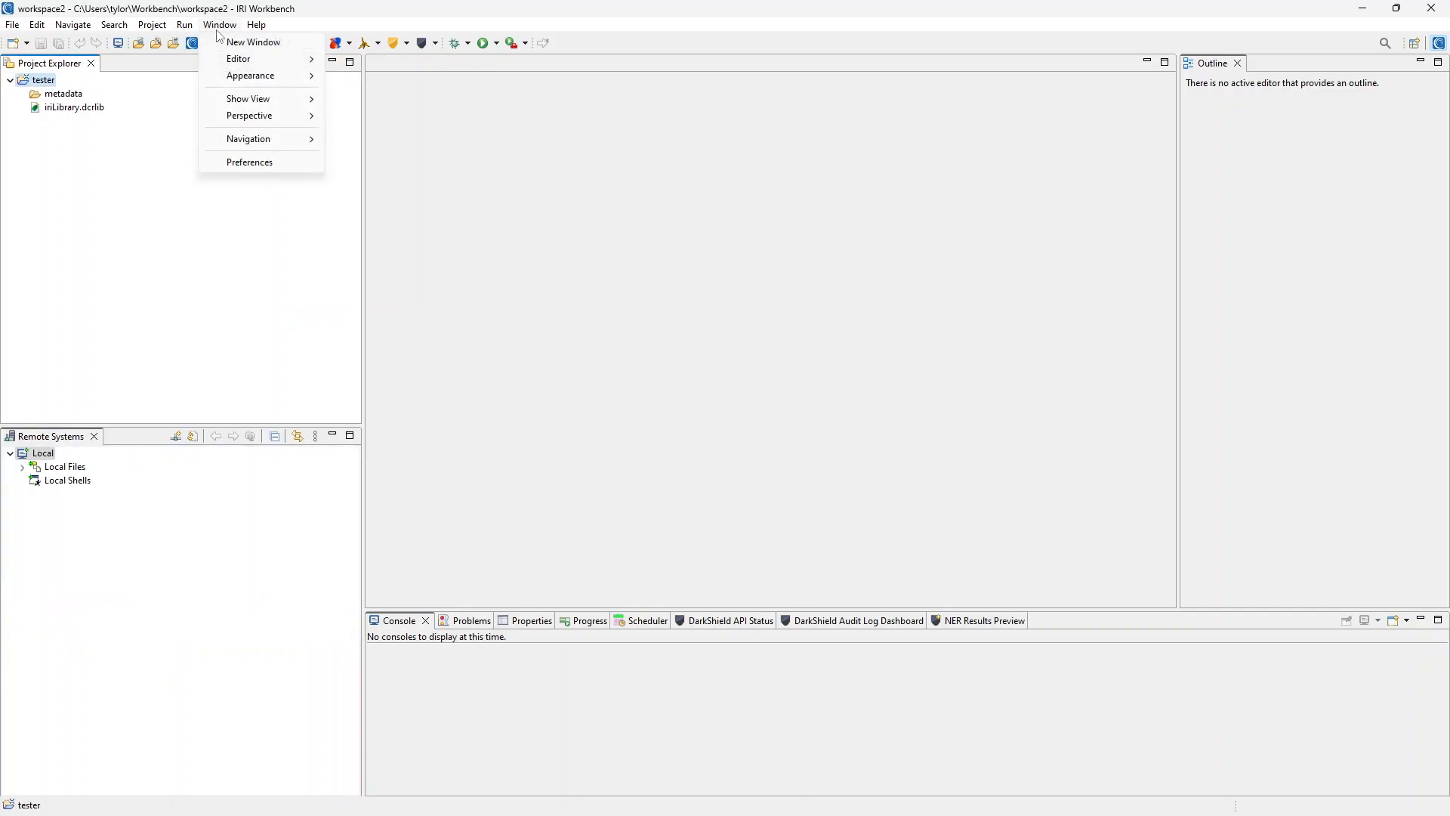
pyautogui.moveTo(267, 105)
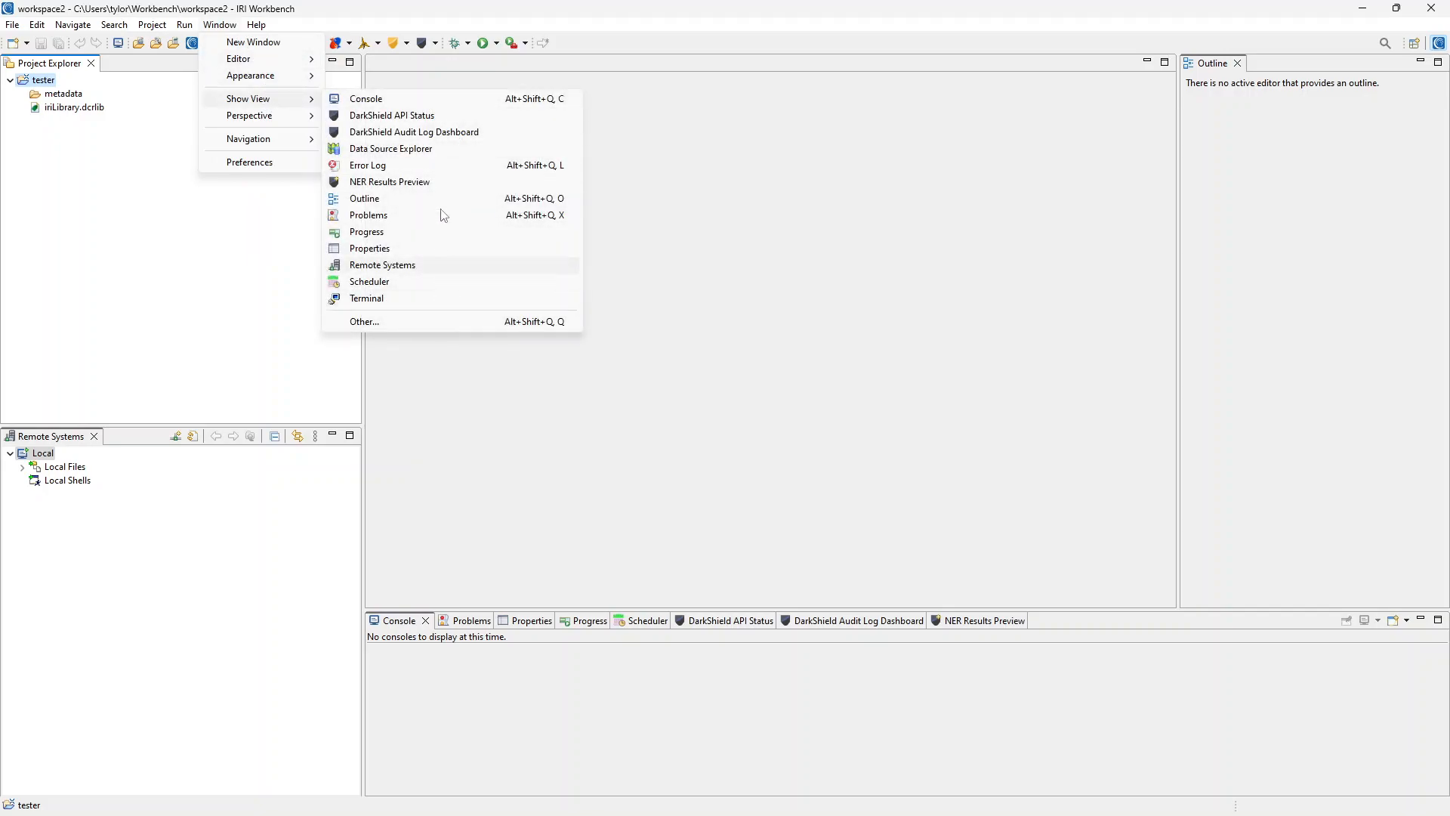
pyautogui.click(434, 151)
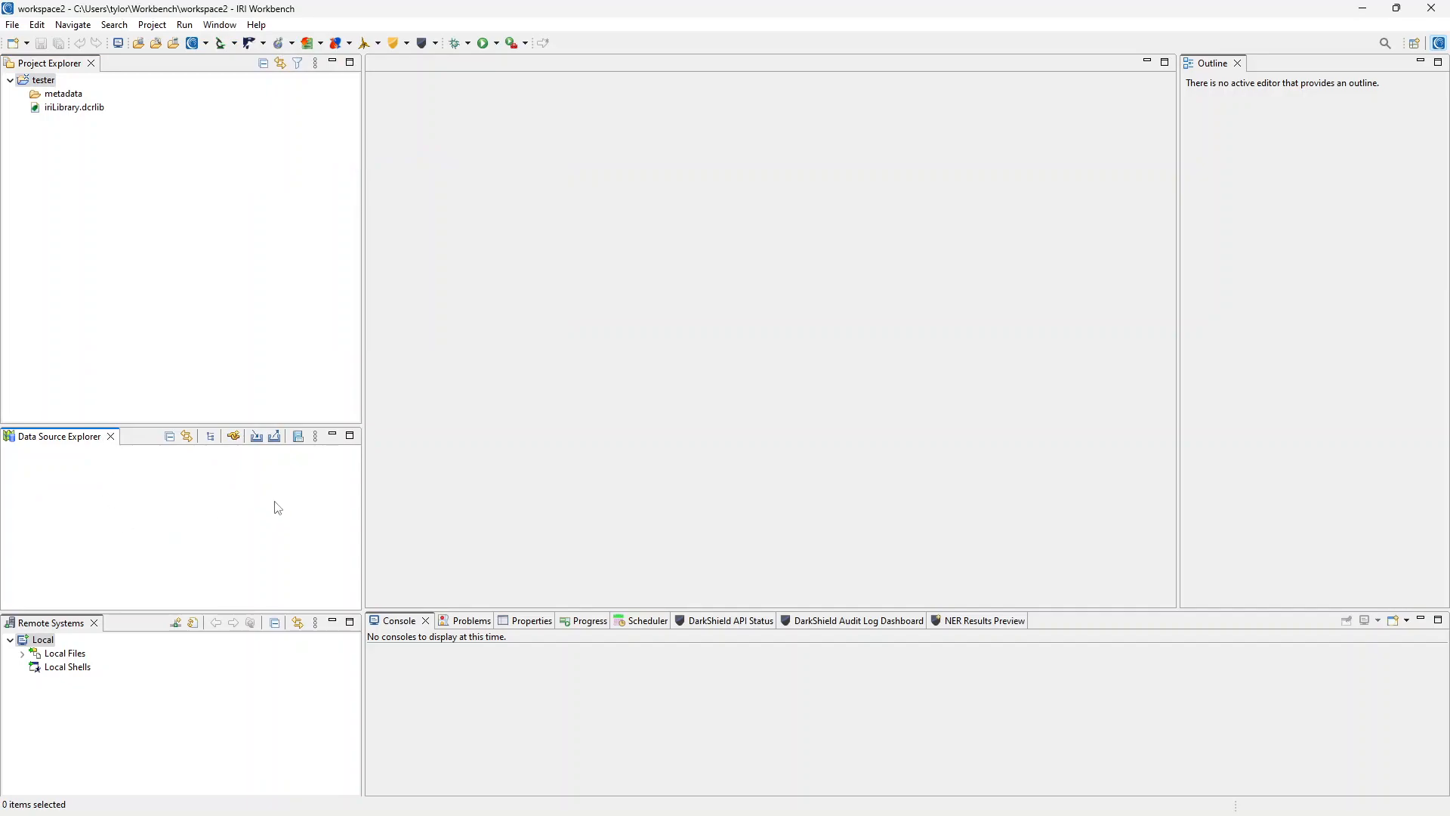
# Start a PostgreSQL connection profile and find the Drivers list still empty.
pyautogui.click(234, 436)
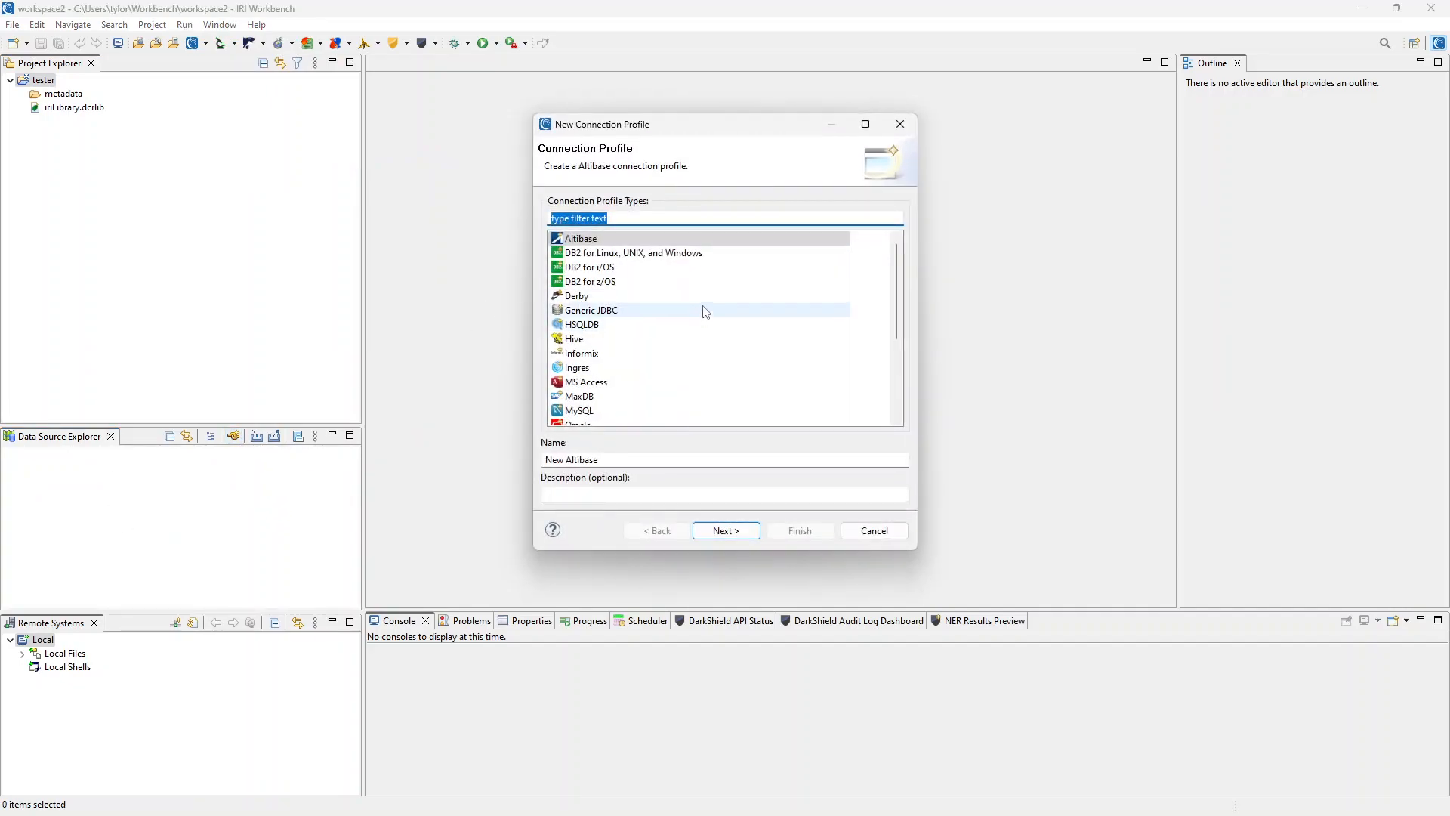
pyautogui.scroll(-4, 704, 313)
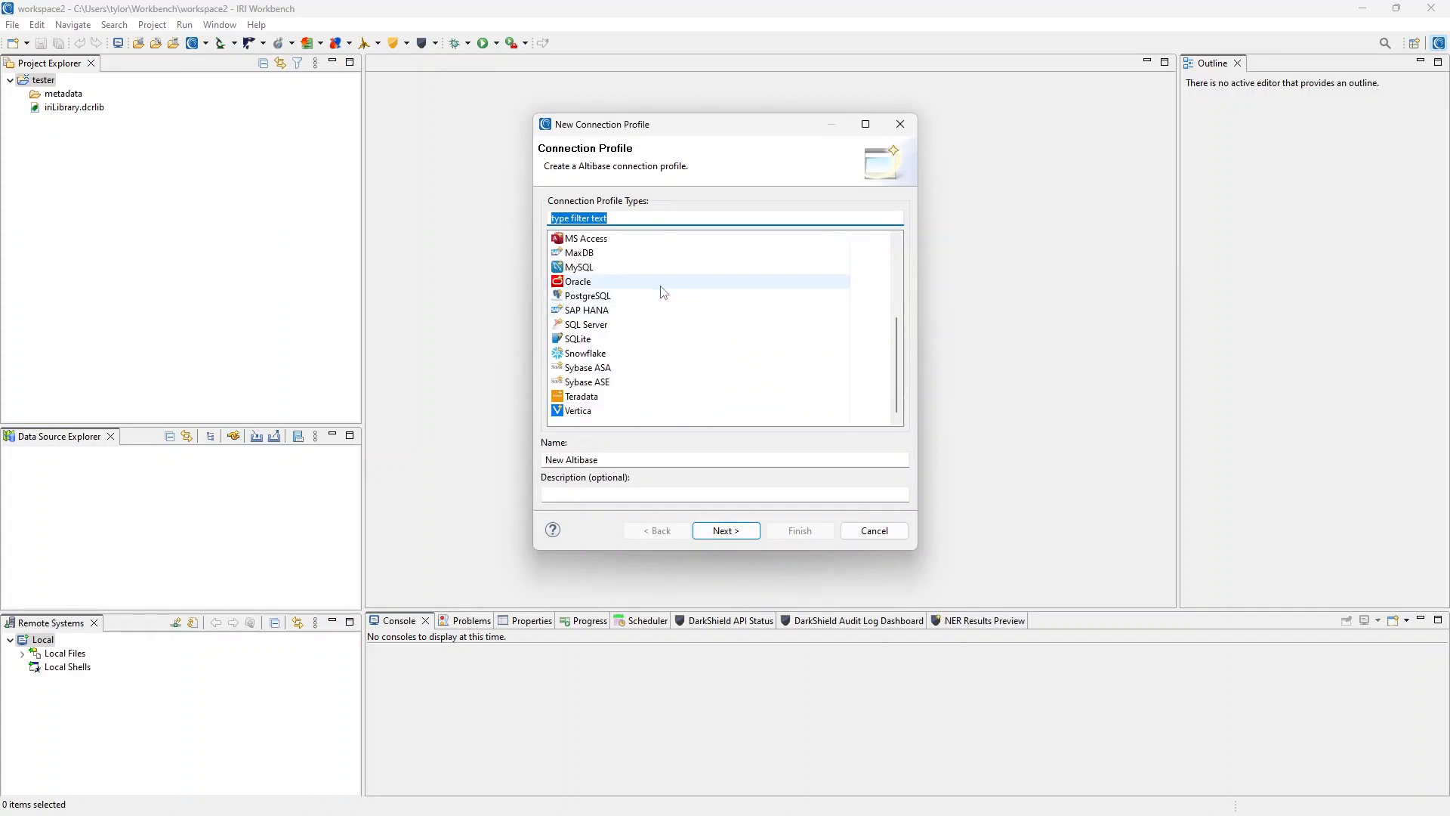
pyautogui.click(649, 298)
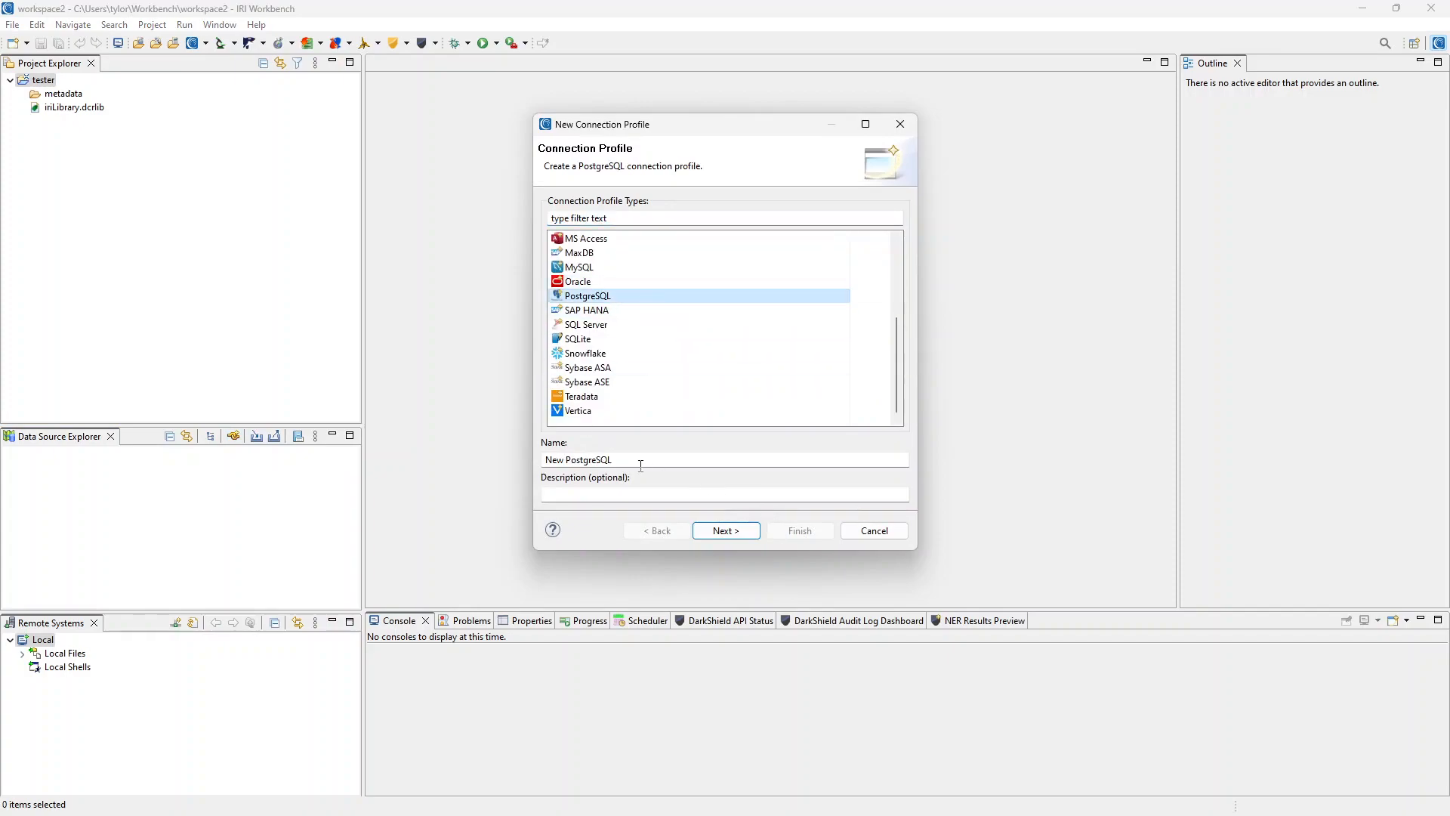
pyautogui.click(737, 532)
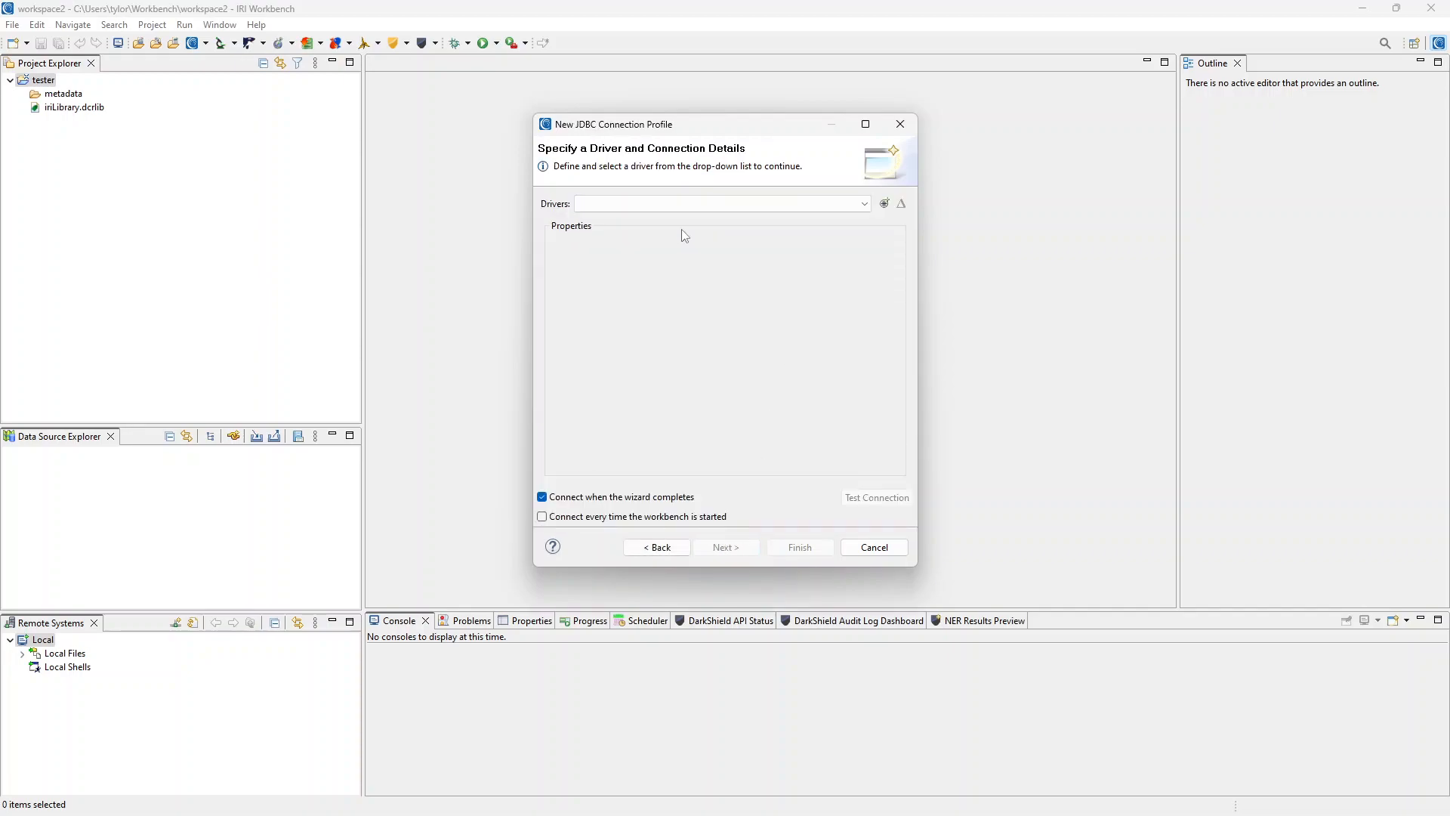
pyautogui.click(846, 211)
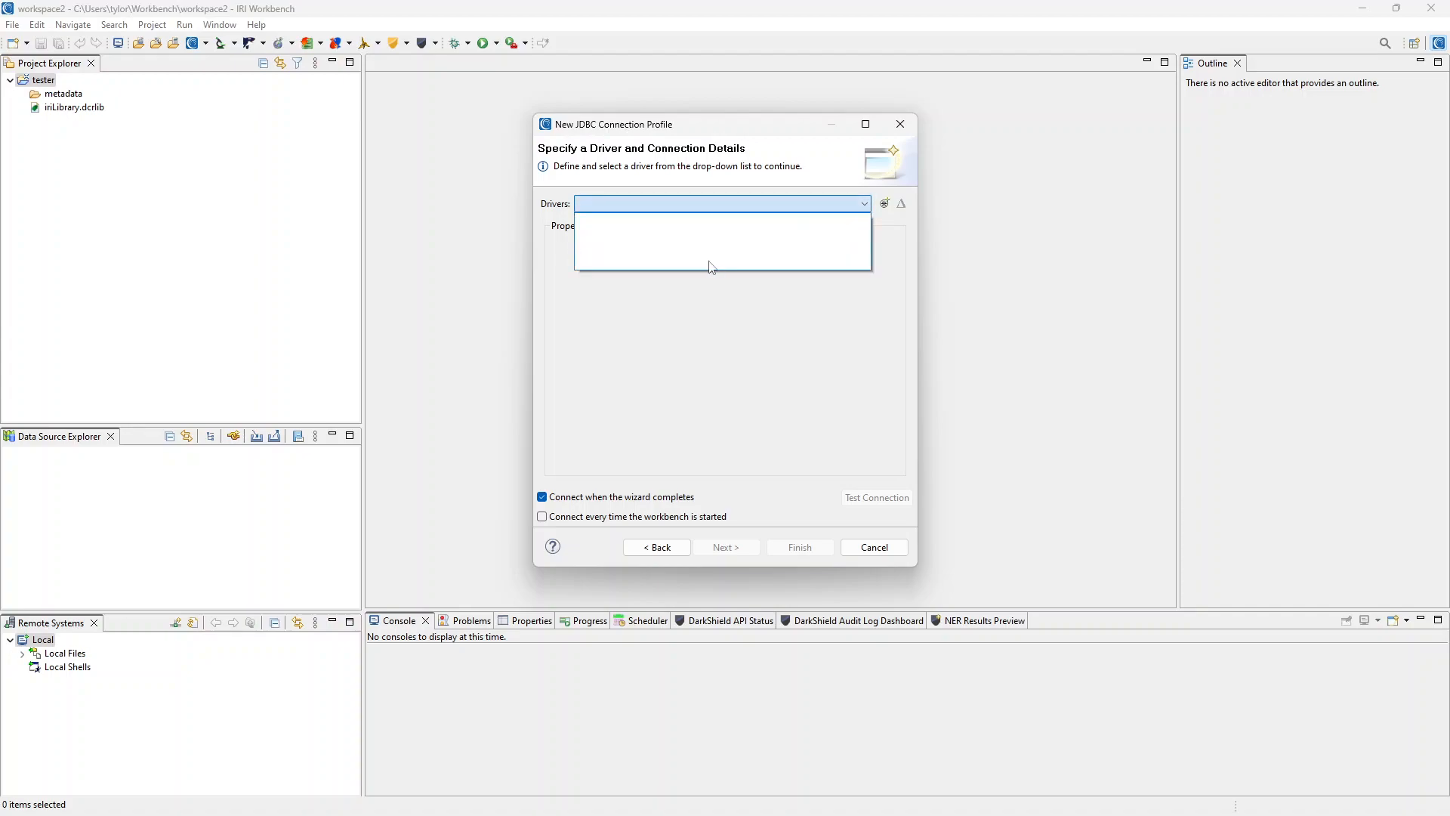
pyautogui.click(846, 204)
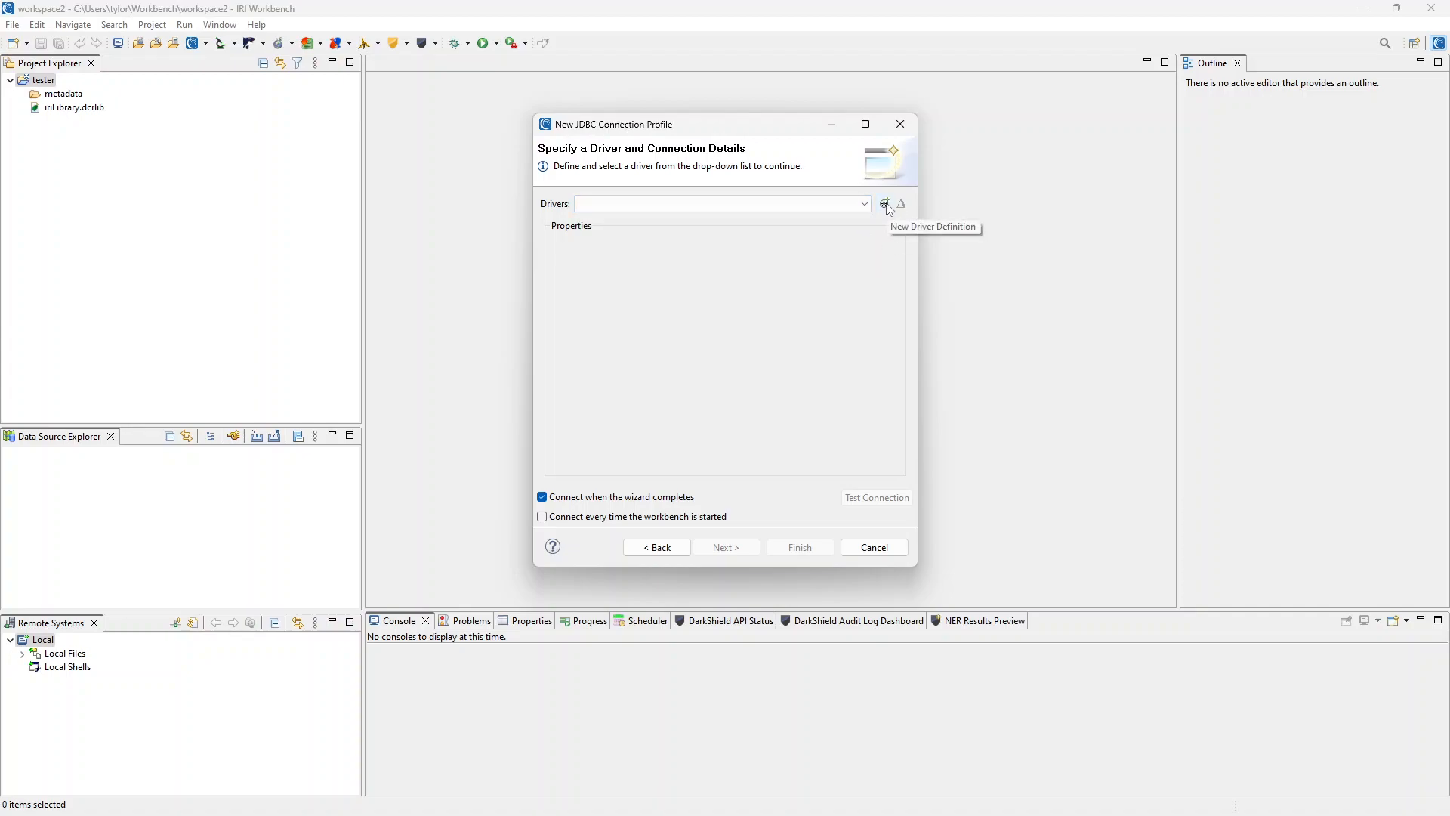
# Create a new driver definition from the PostgreSQL JDBC Driver template, which reports a missing jar.
pyautogui.click(886, 205)
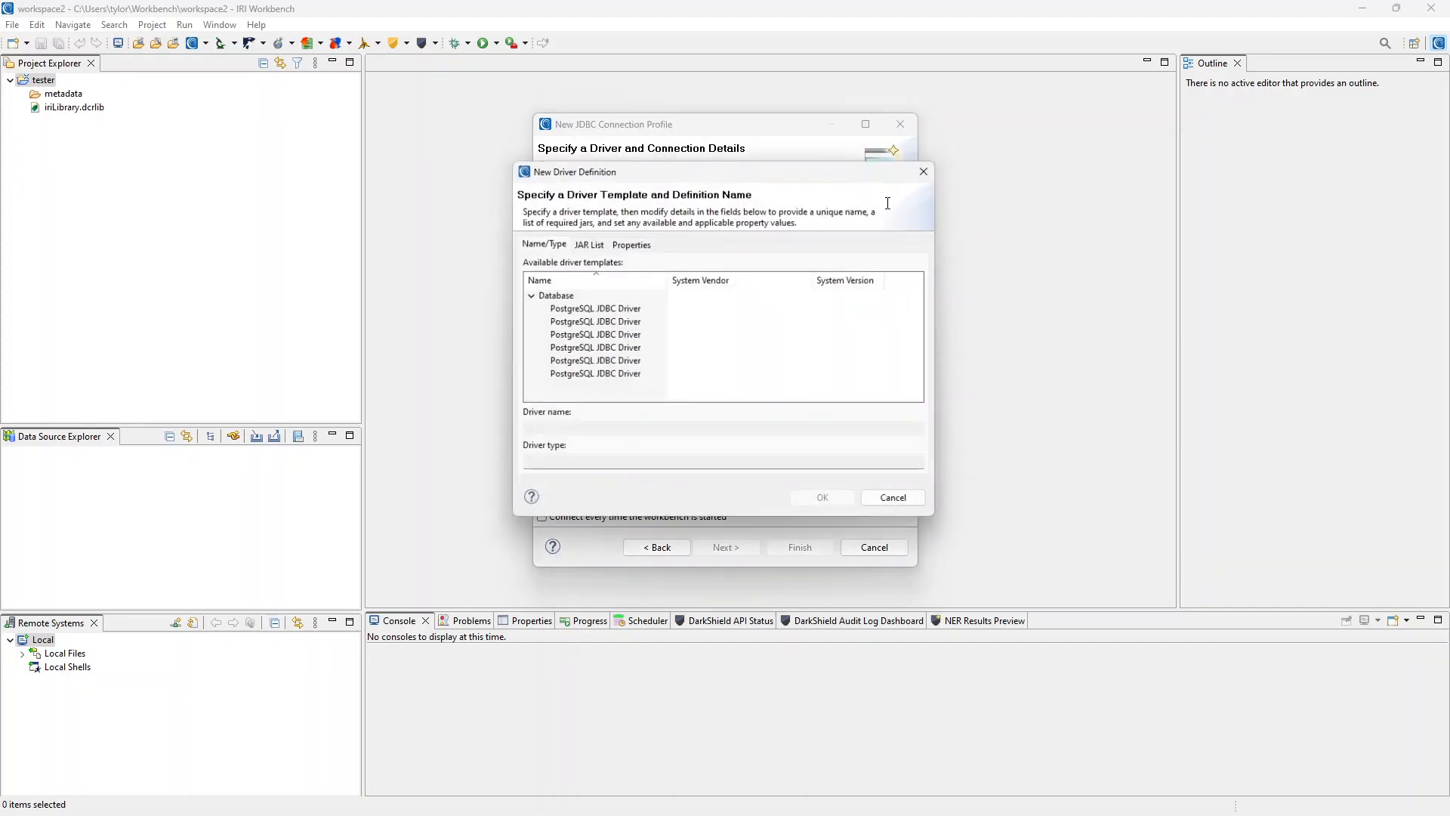
pyautogui.click(578, 308)
pyautogui.moveTo(525, 217); pyautogui.dragTo(572, 219)
pyautogui.click(577, 219)
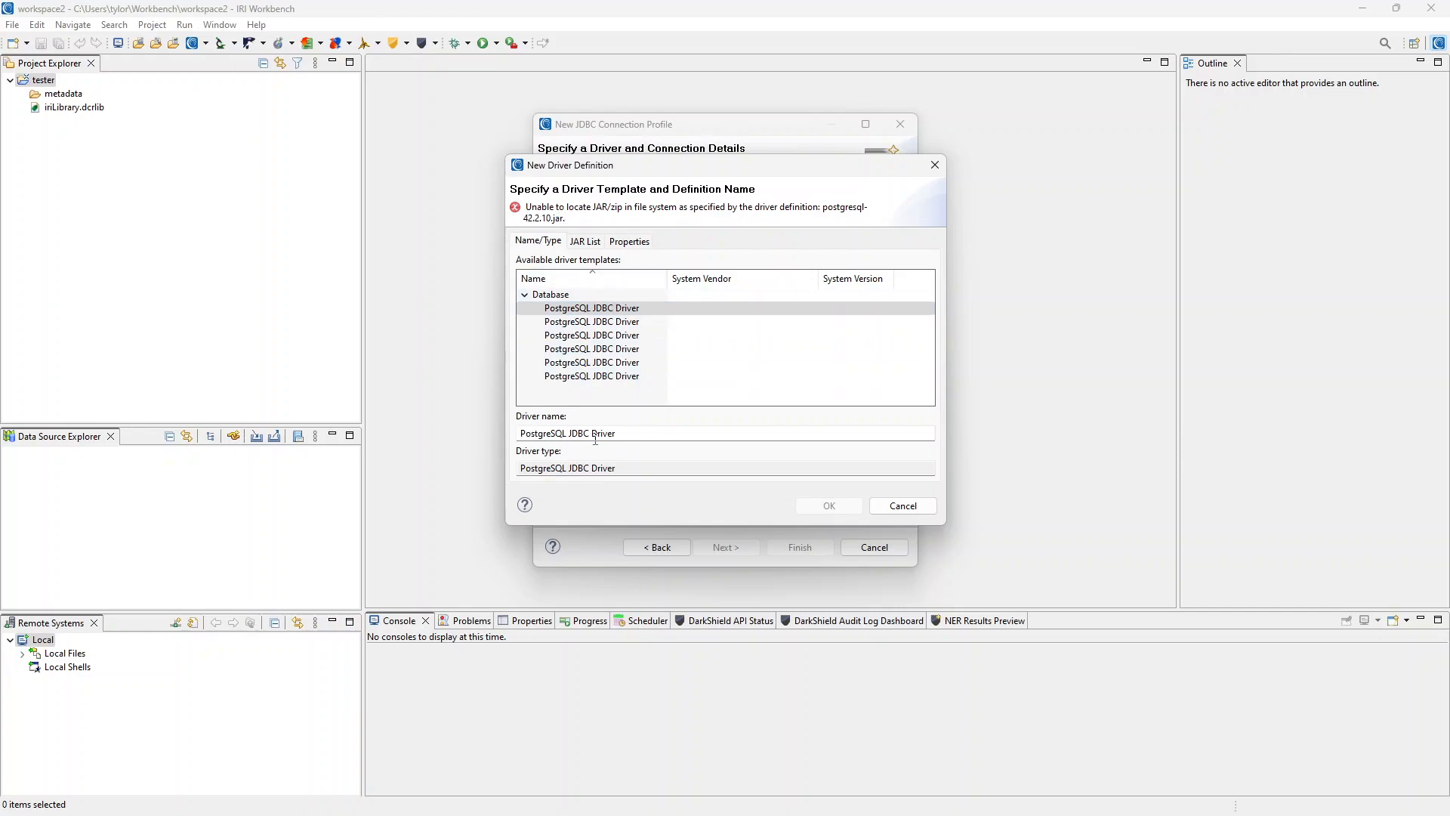
# Remove the missing postgresql-42.2.10.jar from the JAR List and bring up the Add JAR/Zip file picker.
pyautogui.click(588, 242)
pyautogui.click(583, 282)
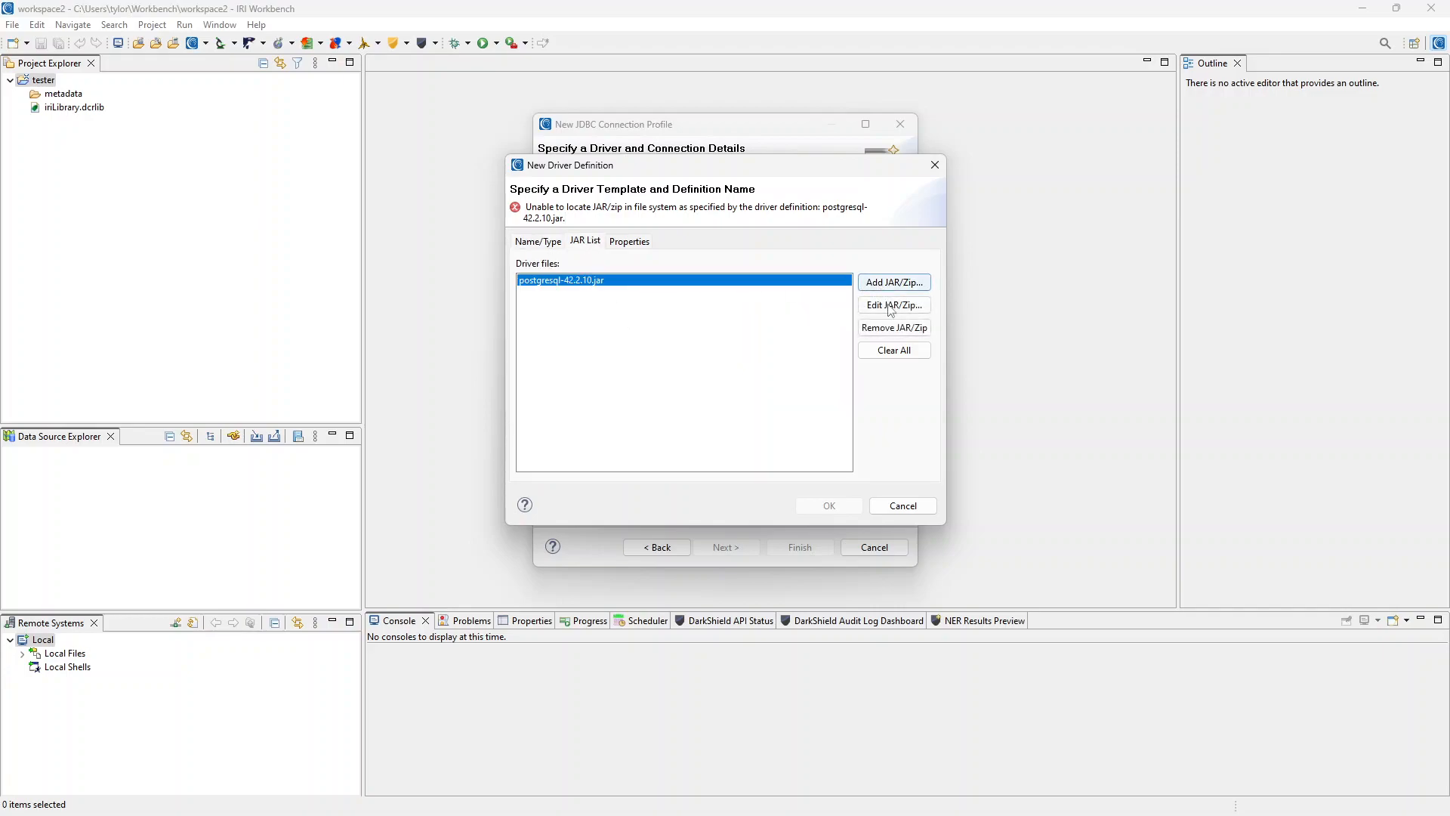
pyautogui.click(893, 327)
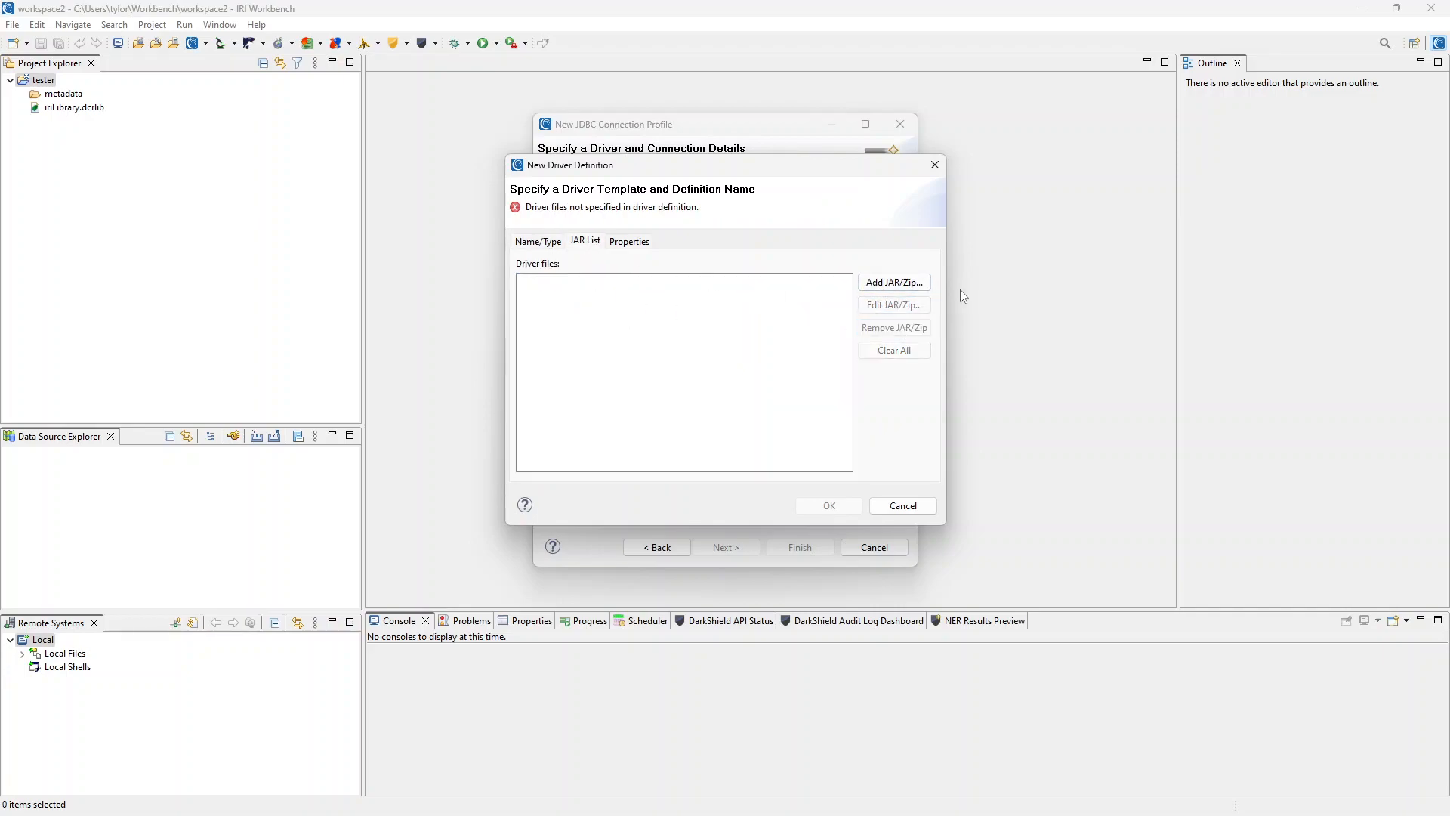
pyautogui.click(896, 285)
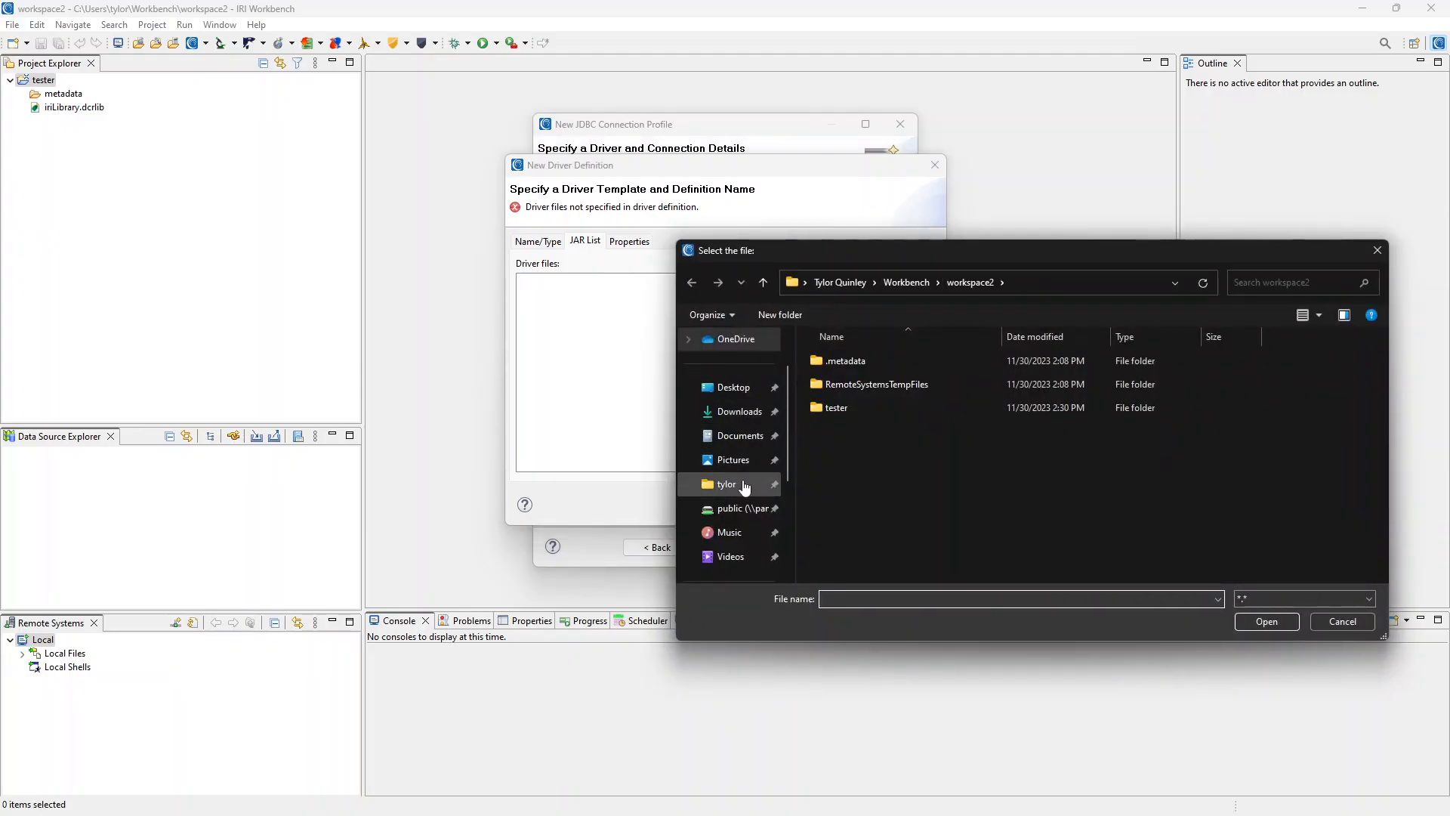
# Add postgresql-42.7.0.jar from C:\Program Files\PostgreSQL as the driver file.
pyautogui.scroll(-1, 744, 490)
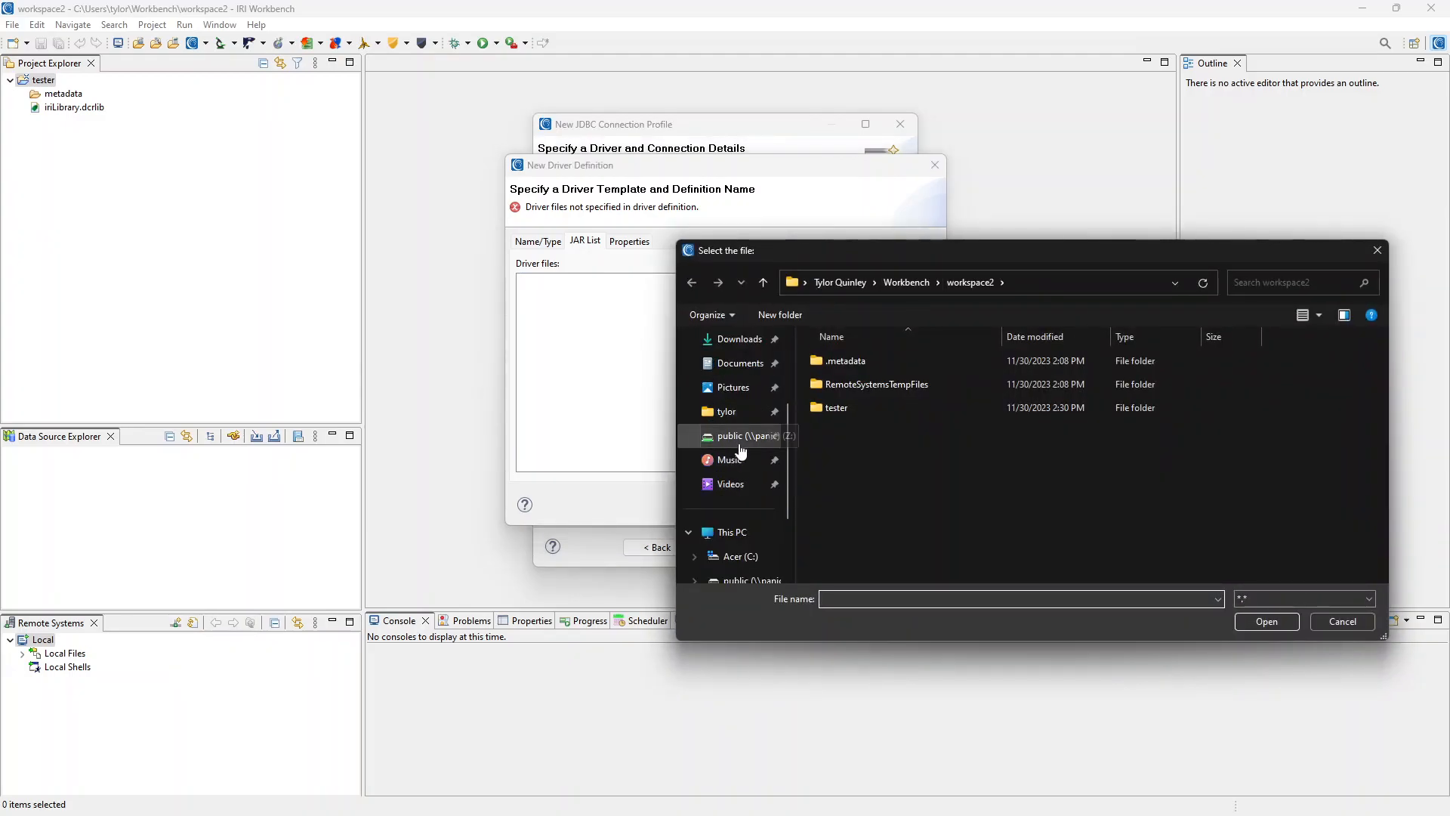
pyautogui.click(738, 556)
pyautogui.doubleClick(867, 456)
pyautogui.scroll(-5, 939, 429)
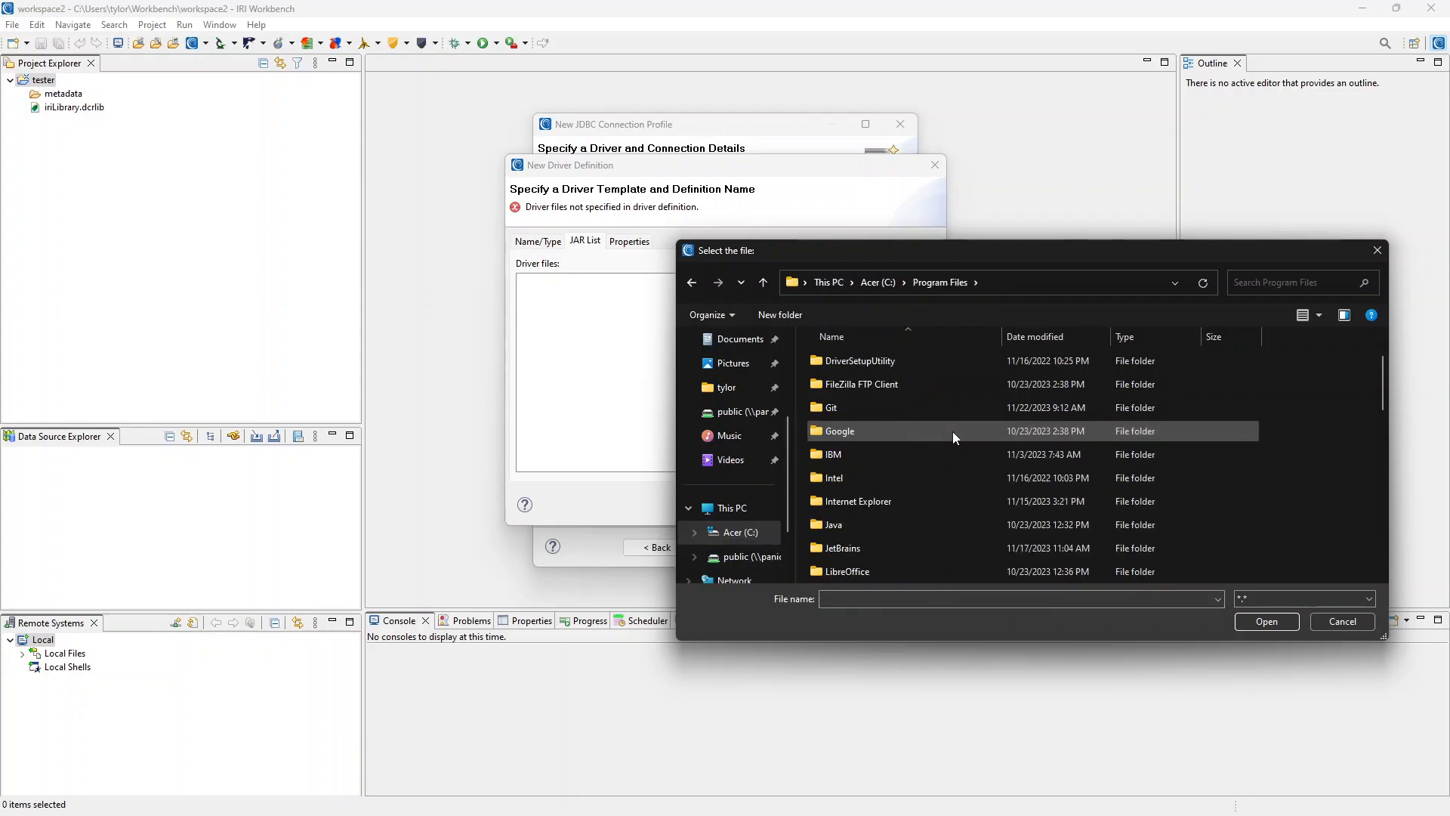
pyautogui.scroll(-4, 928, 451)
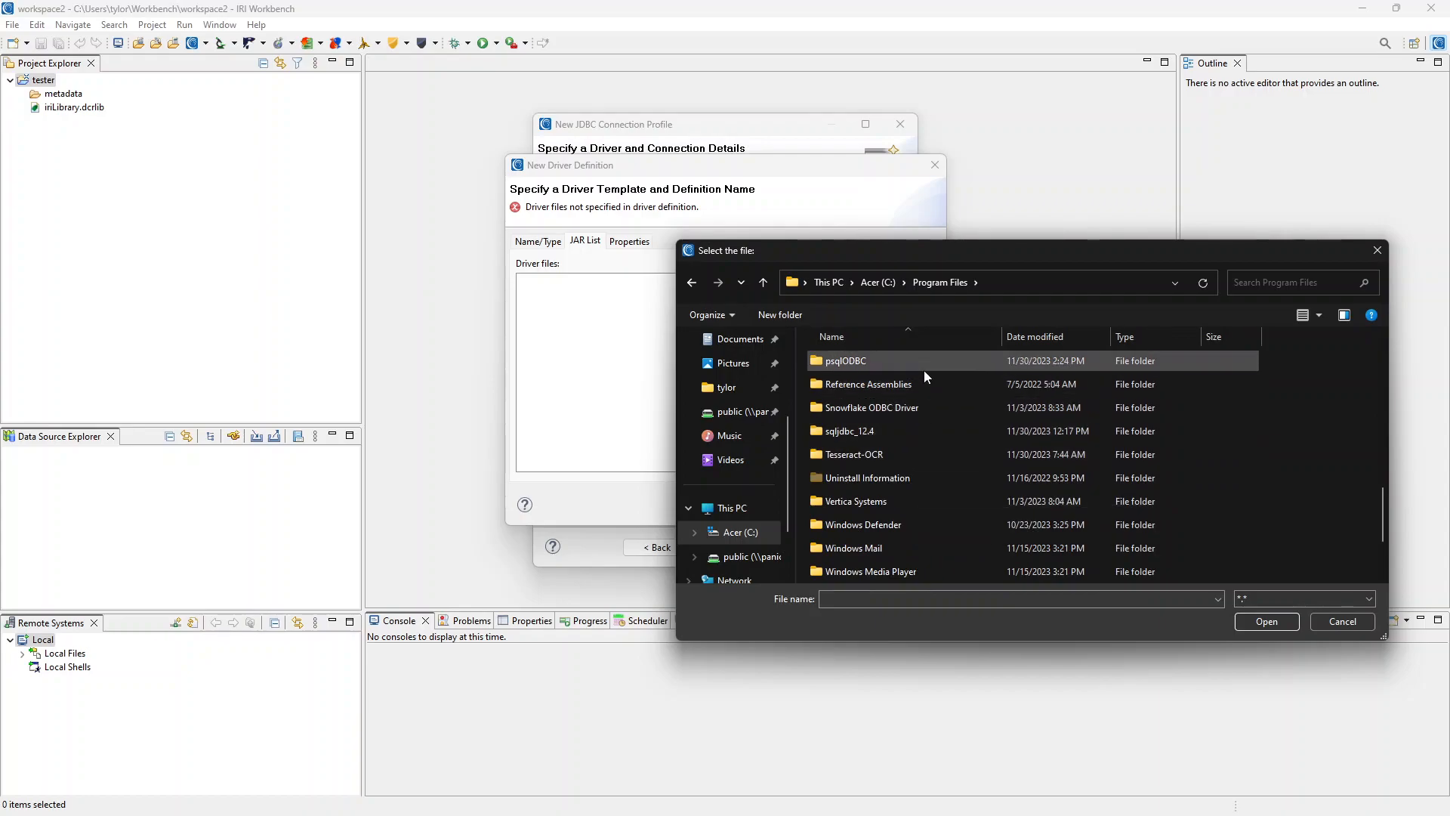
pyautogui.scroll(1, 928, 400)
pyautogui.doubleClick(908, 406)
pyautogui.click(886, 364)
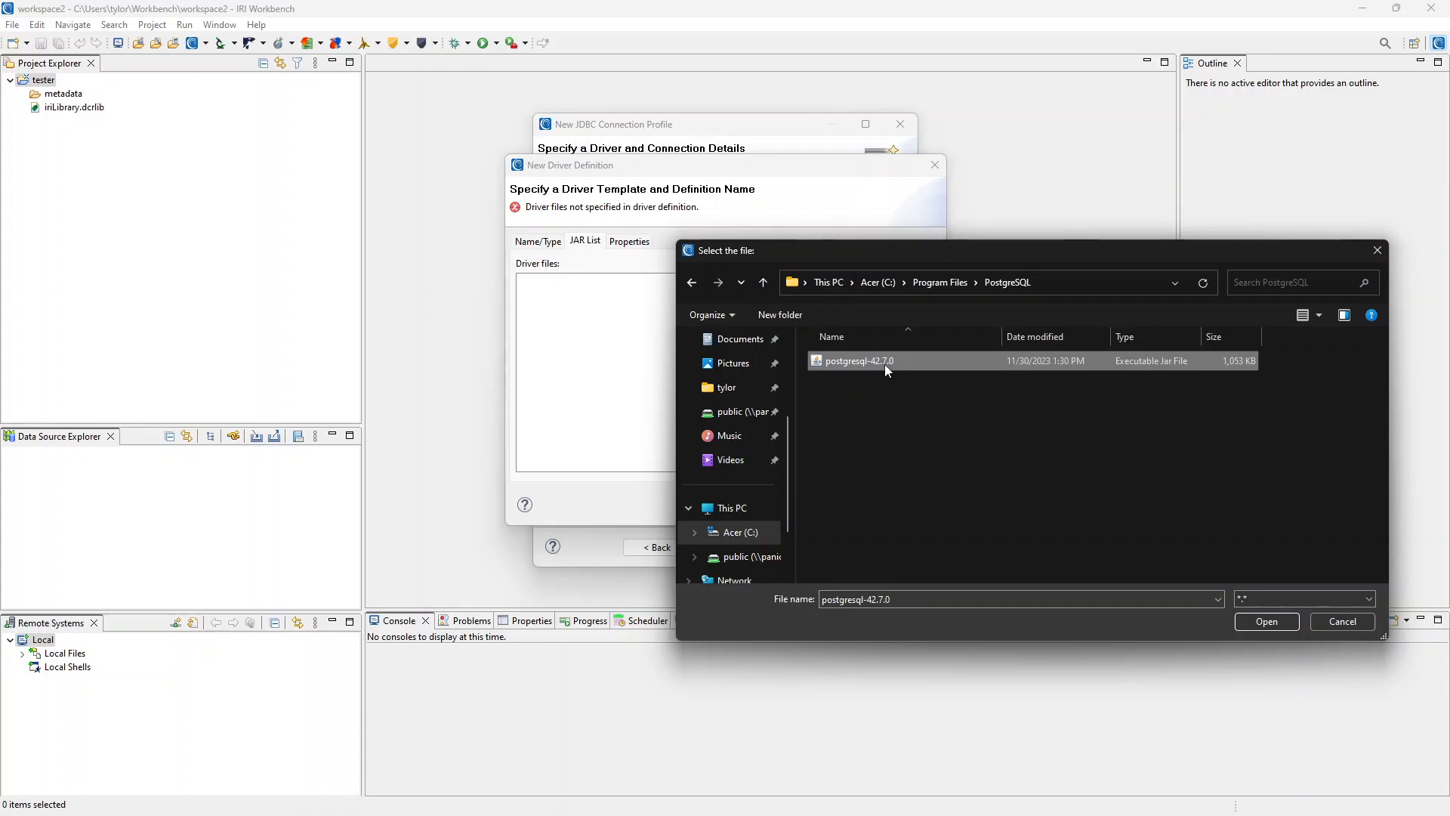
pyautogui.click(1256, 619)
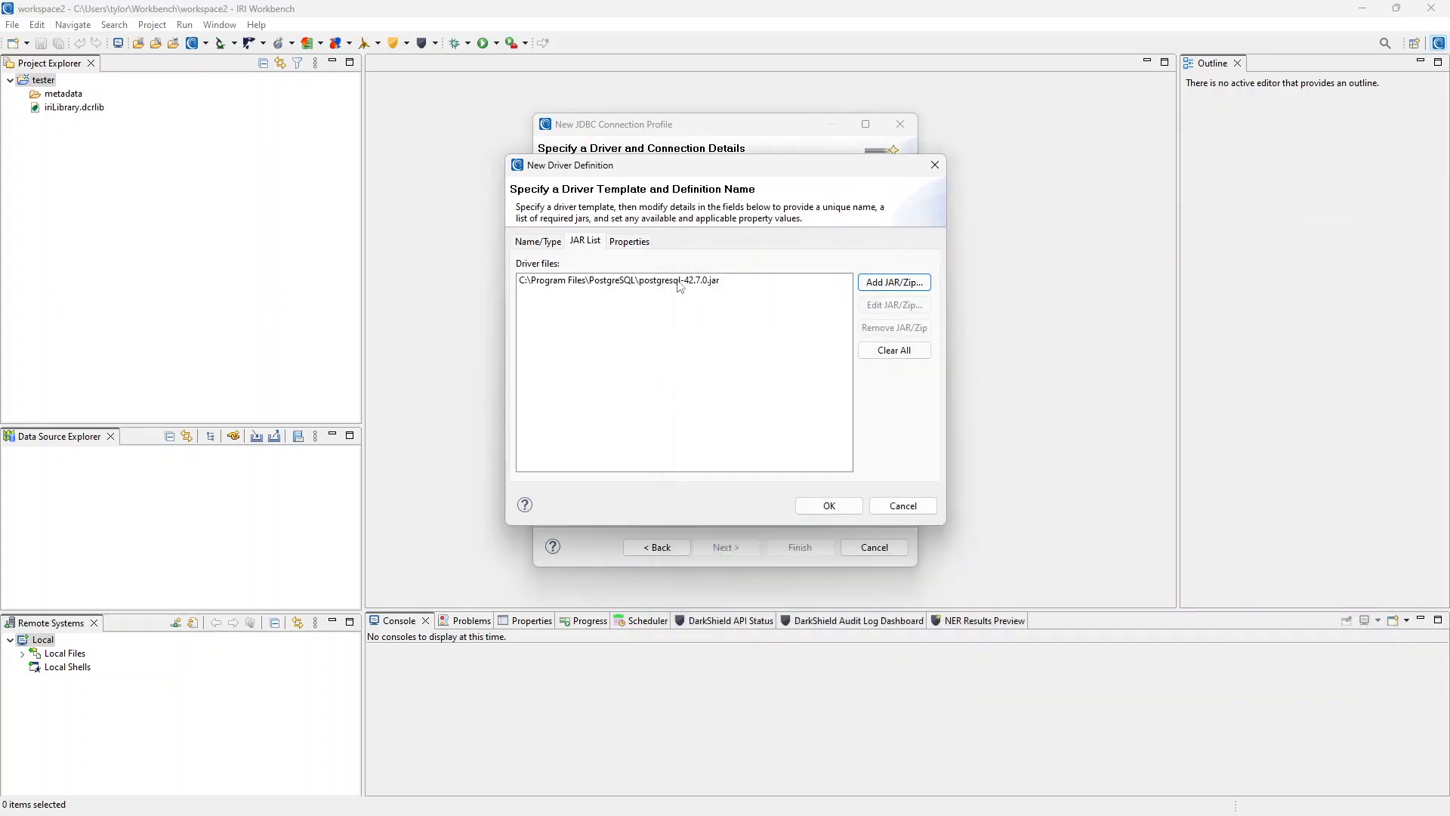
# Set the driver's Database Name to cosort and fill in the User ID and password.
pyautogui.click(632, 243)
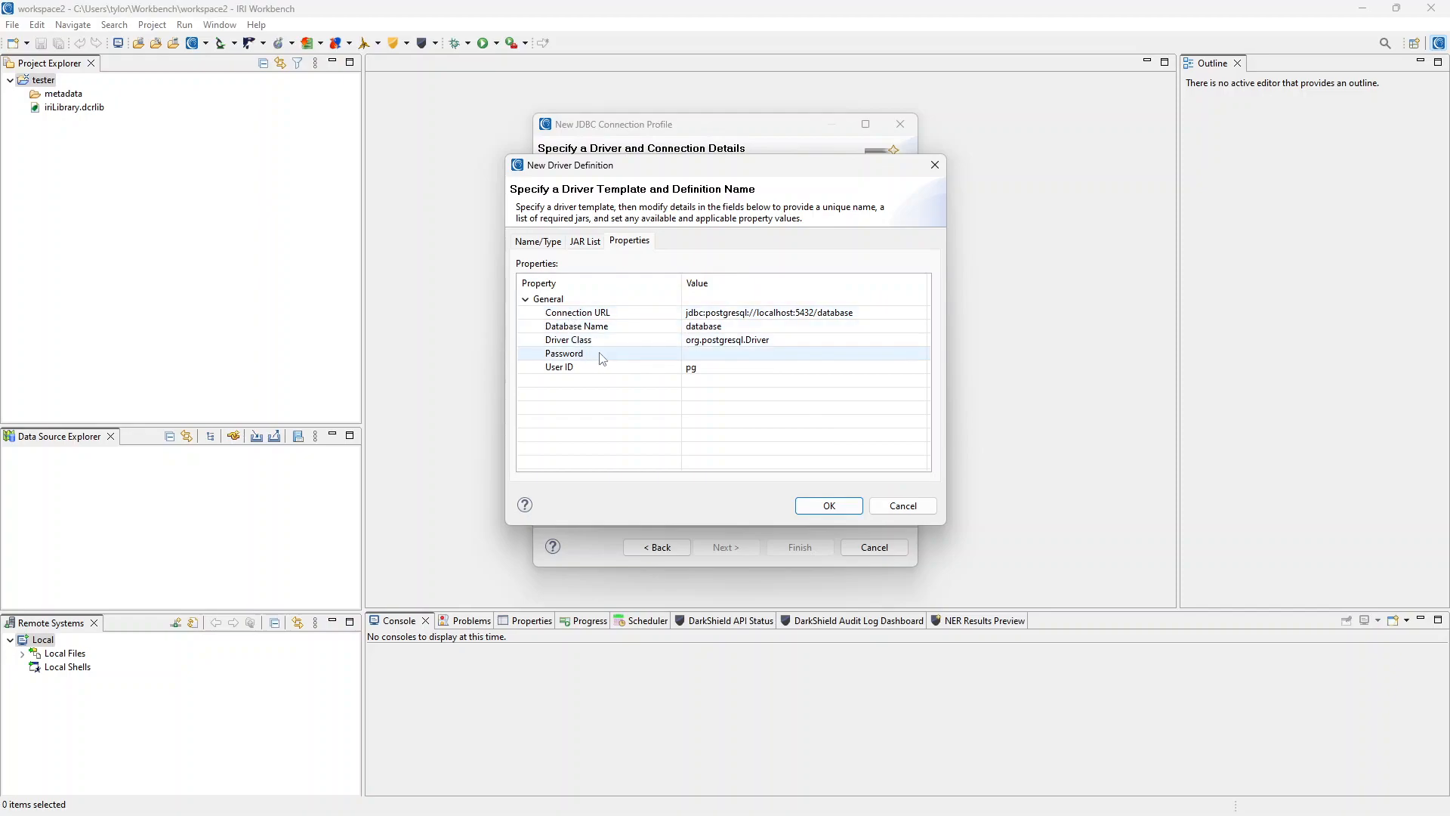
pyautogui.click(715, 330)
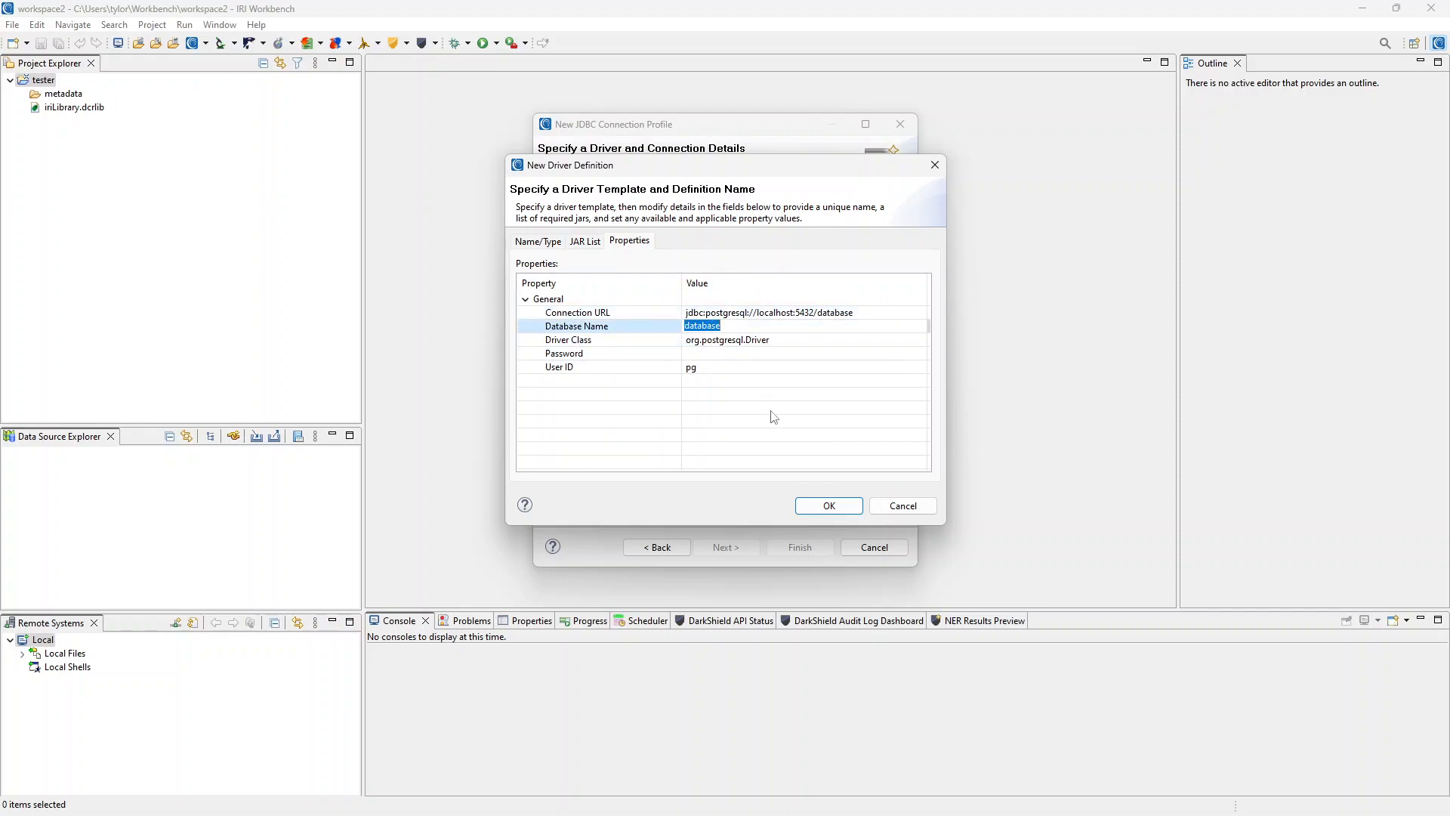
pyautogui.write('coo')
pyautogui.click(706, 368)
pyautogui.write('c')
pyautogui.click(716, 353)
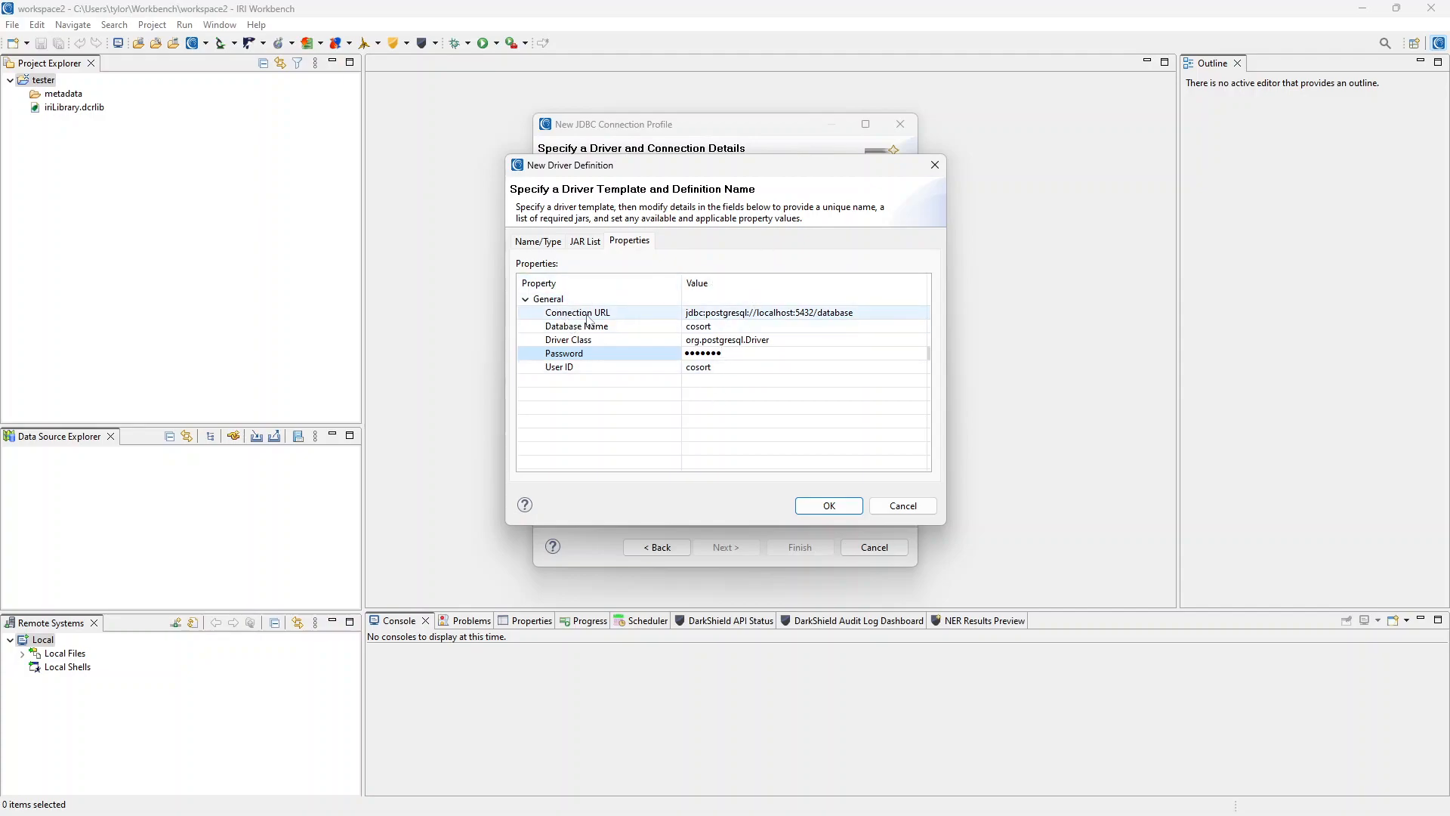
# Change the connection URL host from localhost to poison: jdbc:postgresql://poison:5432/cosort.
pyautogui.click(755, 312)
pyautogui.click(758, 312)
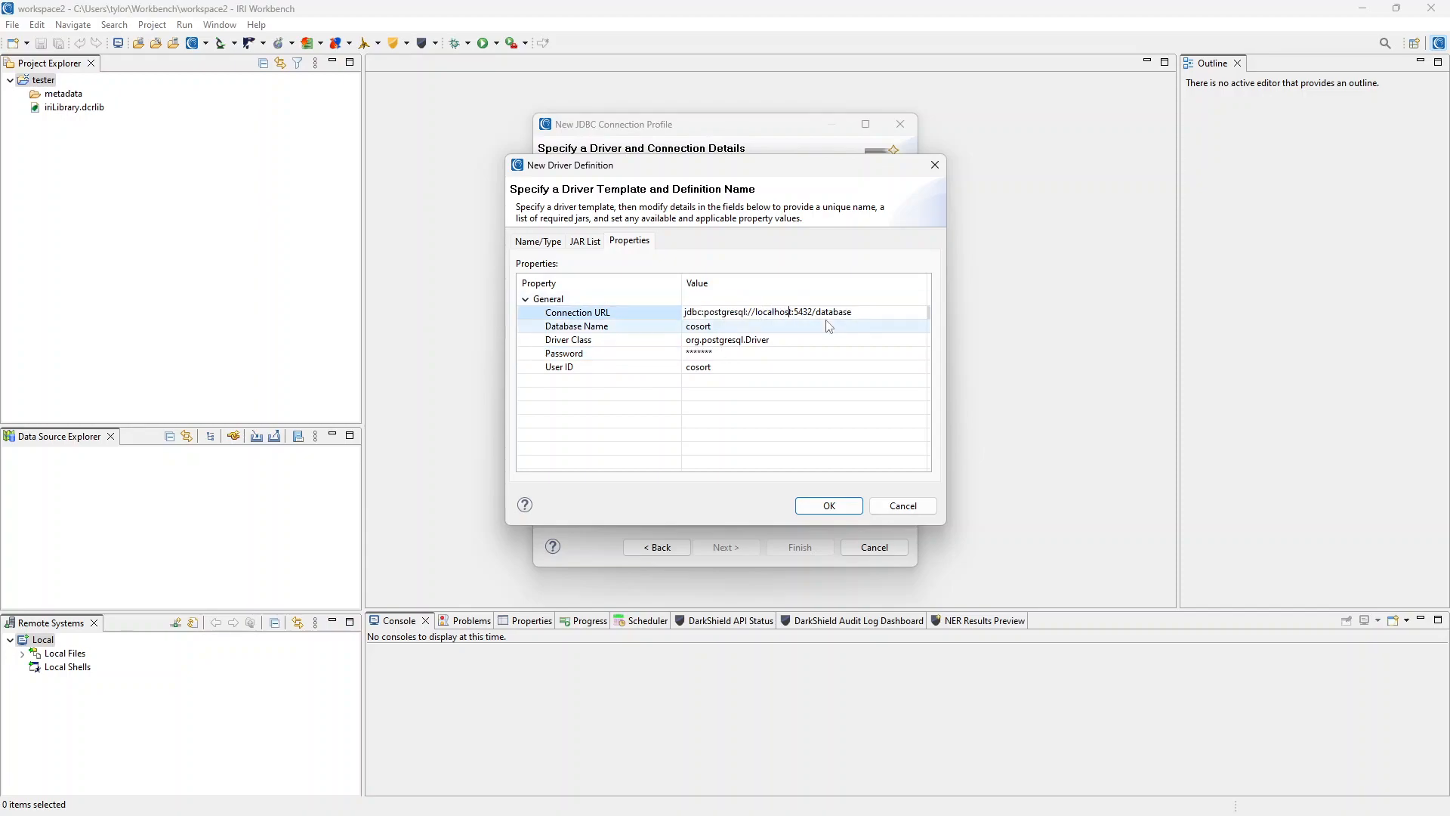
pyautogui.press('BackSpace')
pyautogui.press('BackSpace')
pyautogui.press('BackSpace')
pyautogui.press('BackSpace')
pyautogui.press('BackSpace')
pyautogui.press('BackSpace')
pyautogui.press('BackSpace')
pyautogui.press('BackSpace')
pyautogui.press('BackSpace')
pyautogui.write('poison')
# Accept the driver definition and confirm the PostgreSQL connection test pings successfully.
pyautogui.click(829, 506)
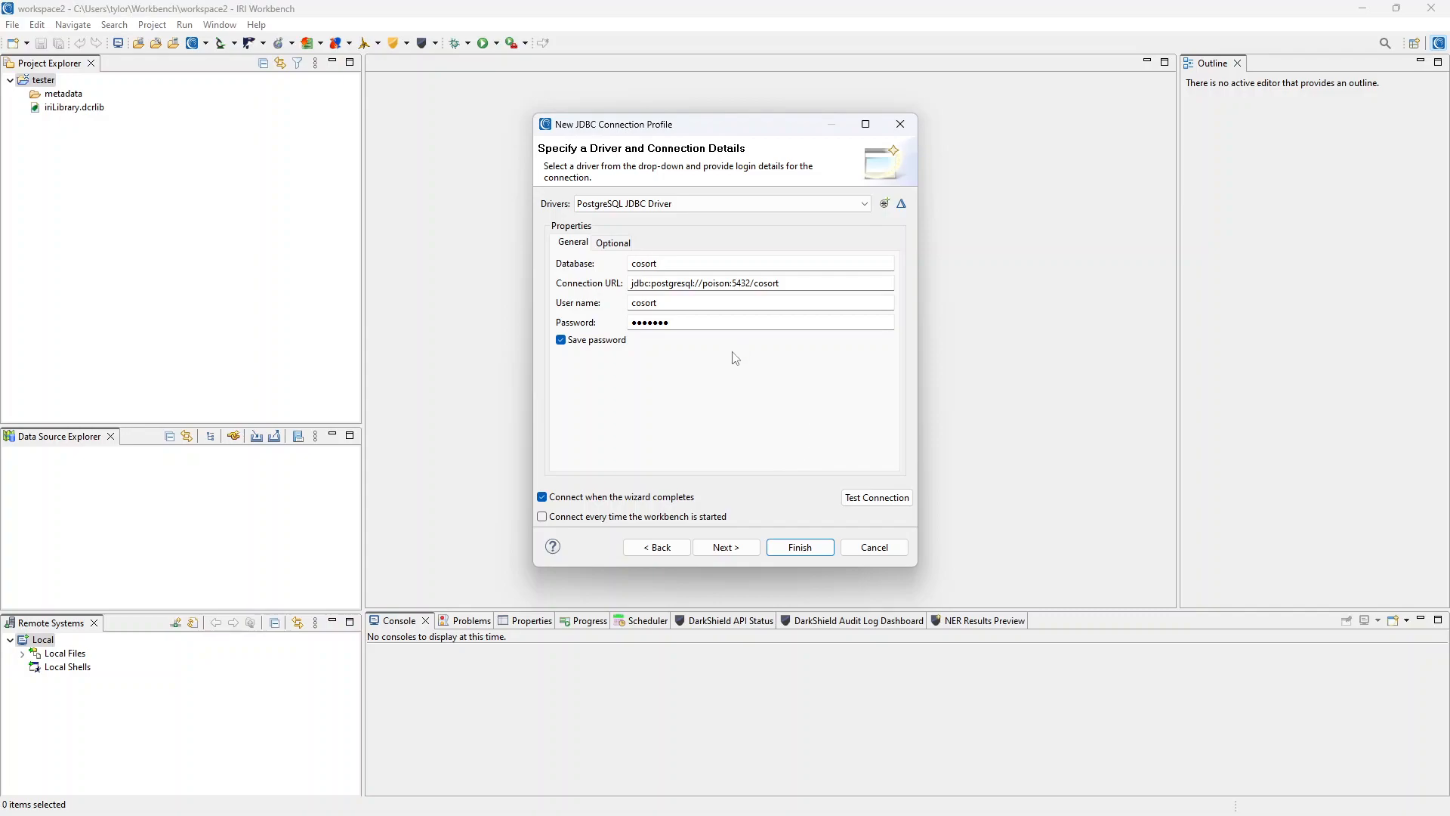
pyautogui.click(871, 500)
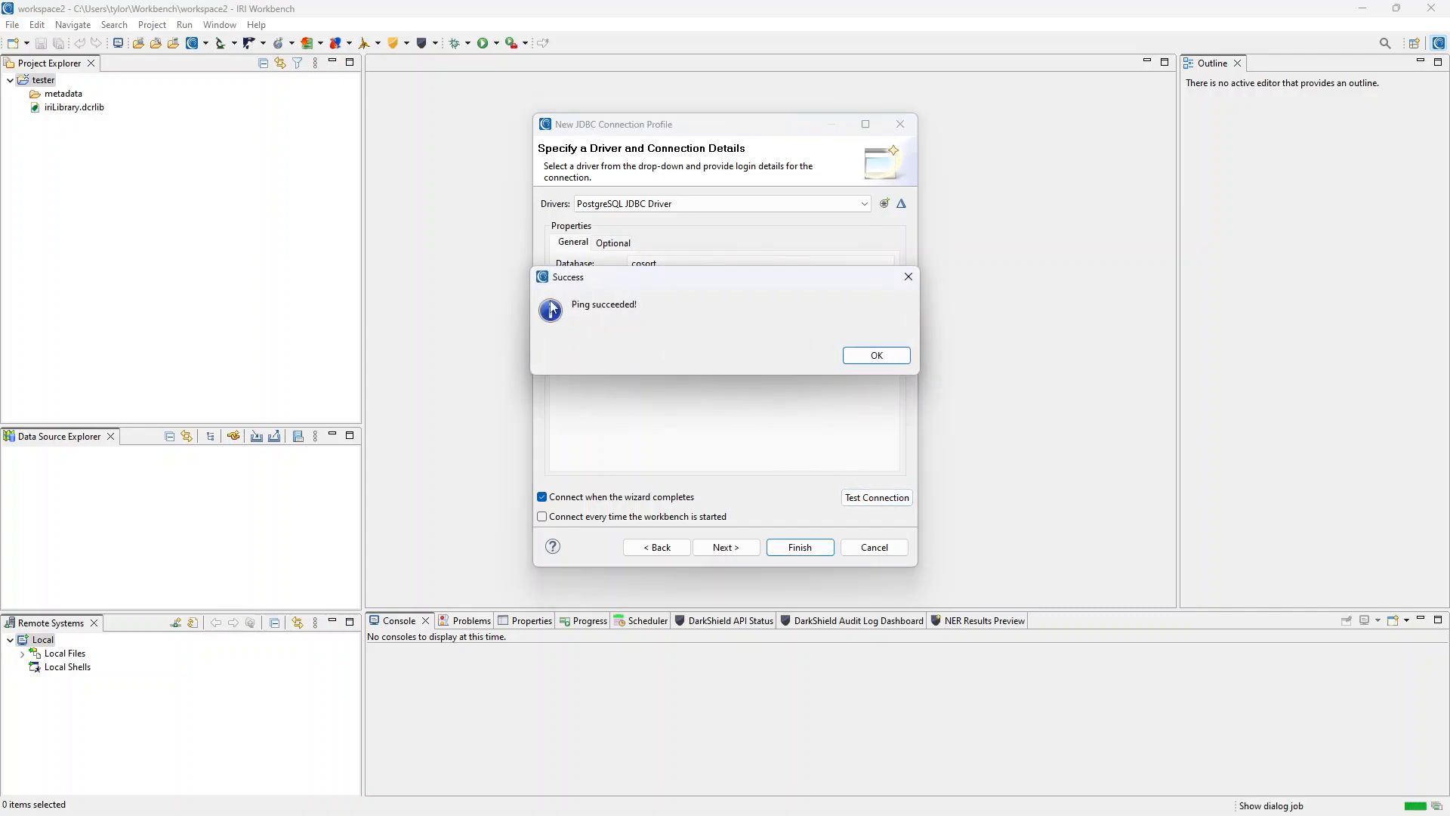
pyautogui.click(877, 356)
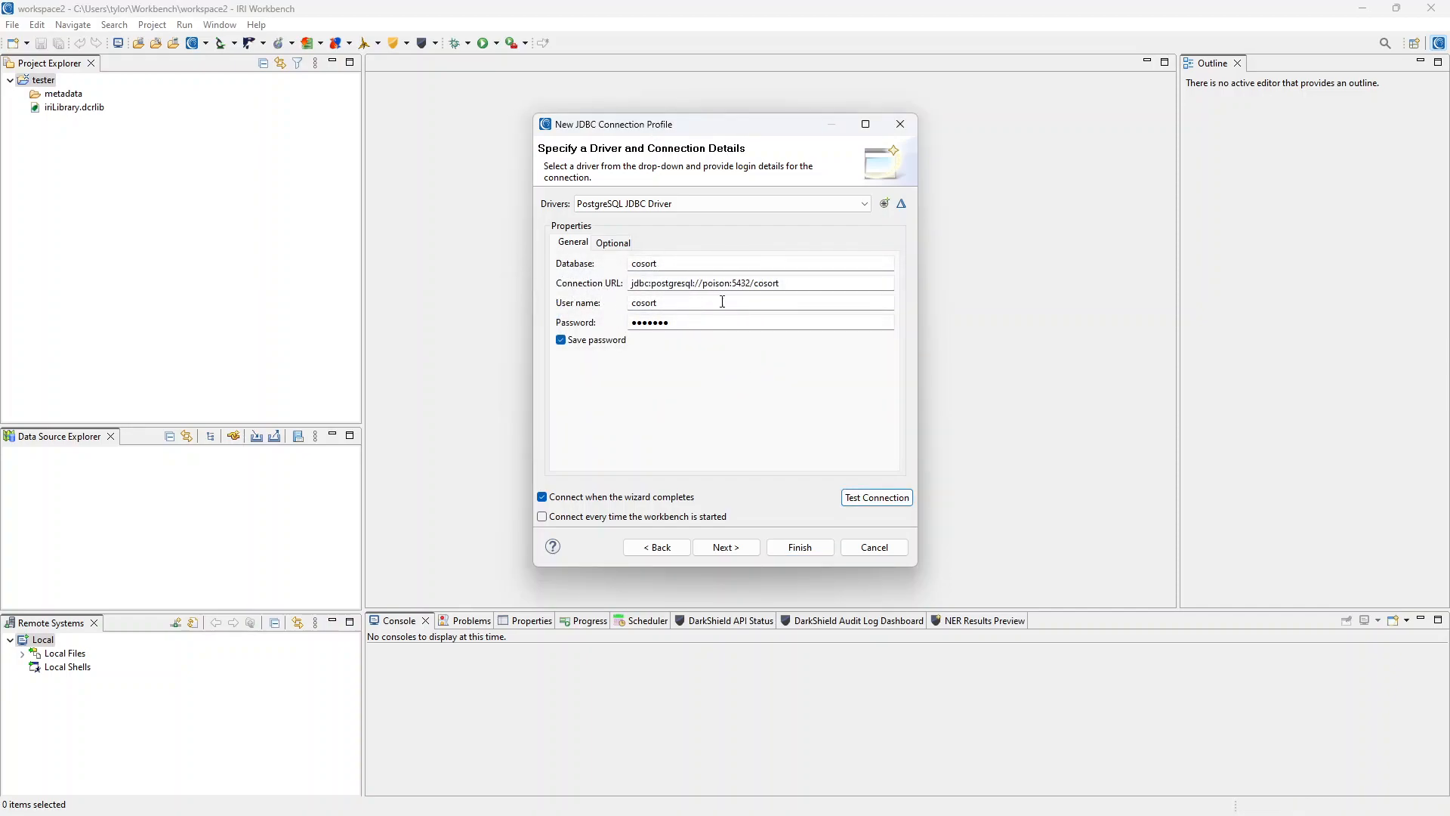
pyautogui.doubleClick(643, 281)
pyautogui.click(732, 284)
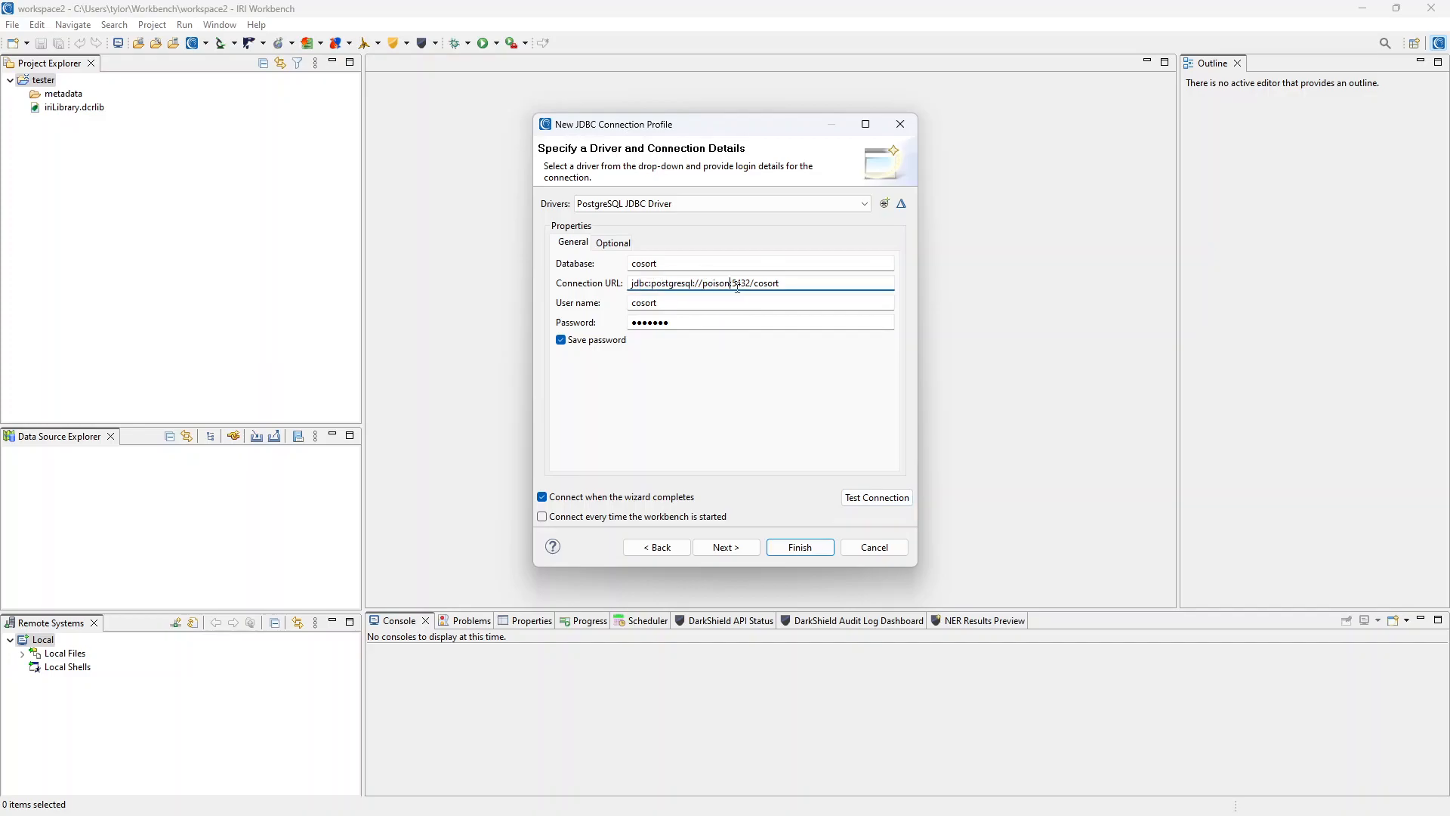
# Review the driver definition's Properties and close it without changes.
pyautogui.click(903, 205)
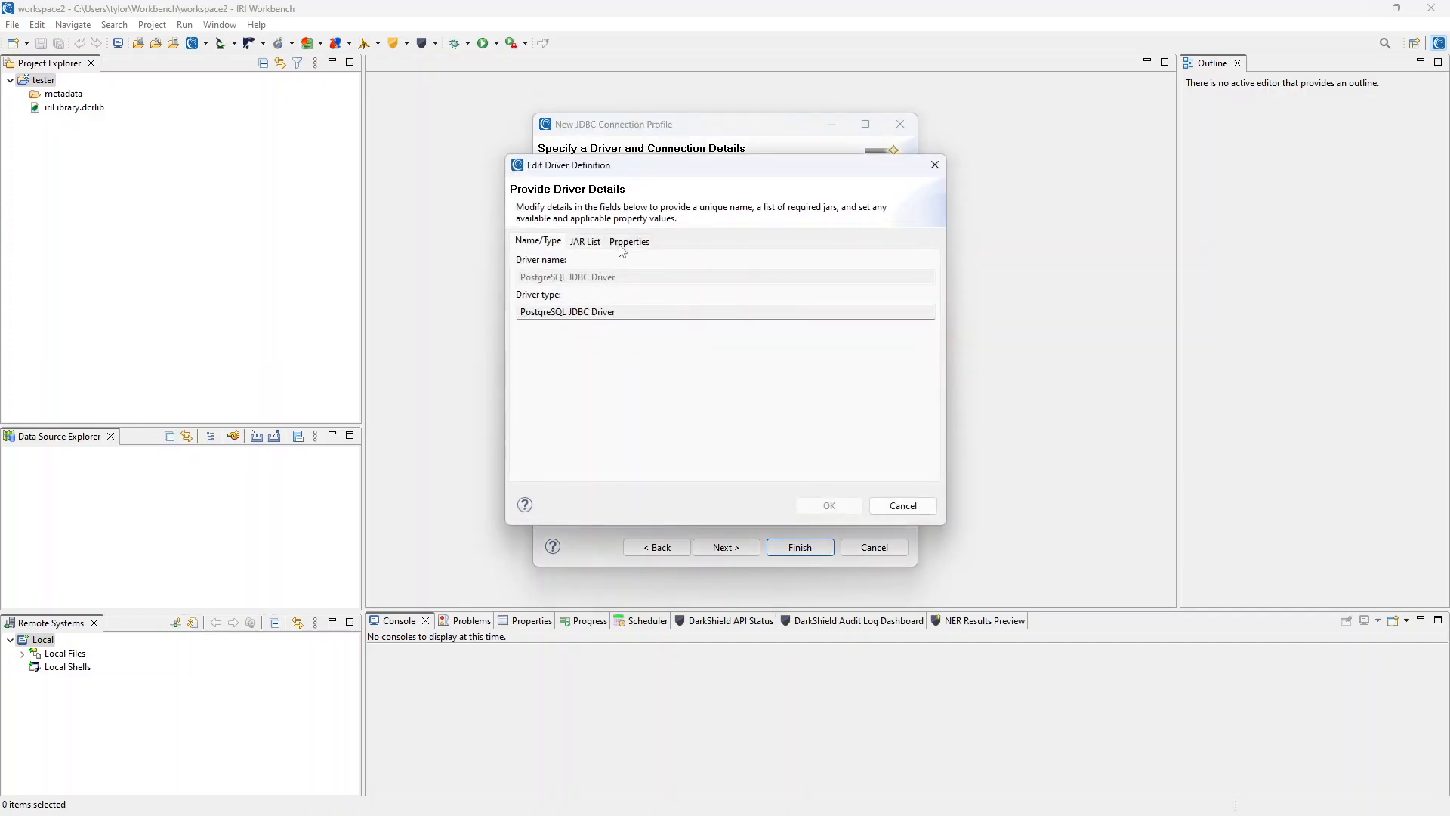
pyautogui.click(619, 246)
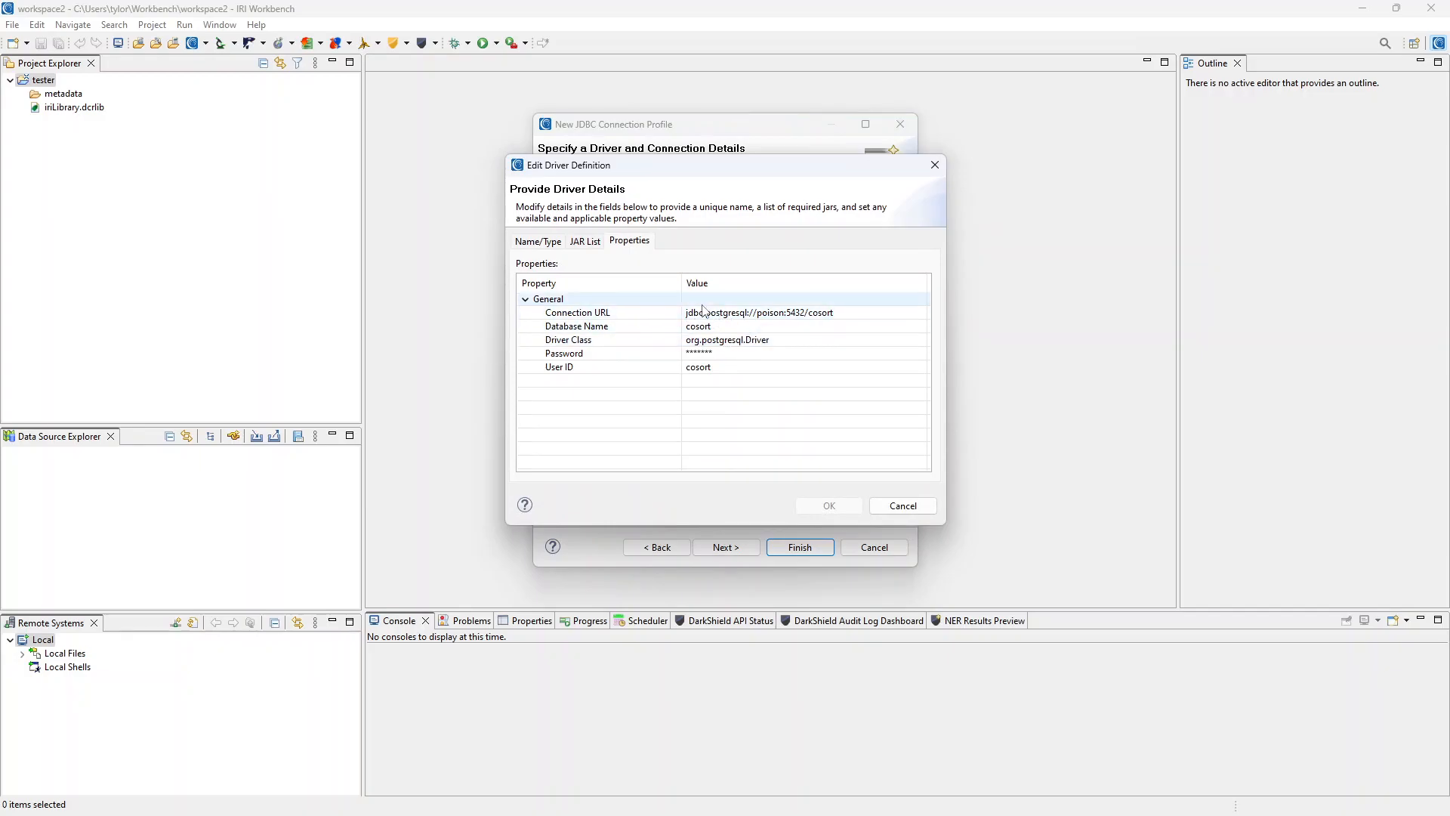
pyautogui.click(903, 505)
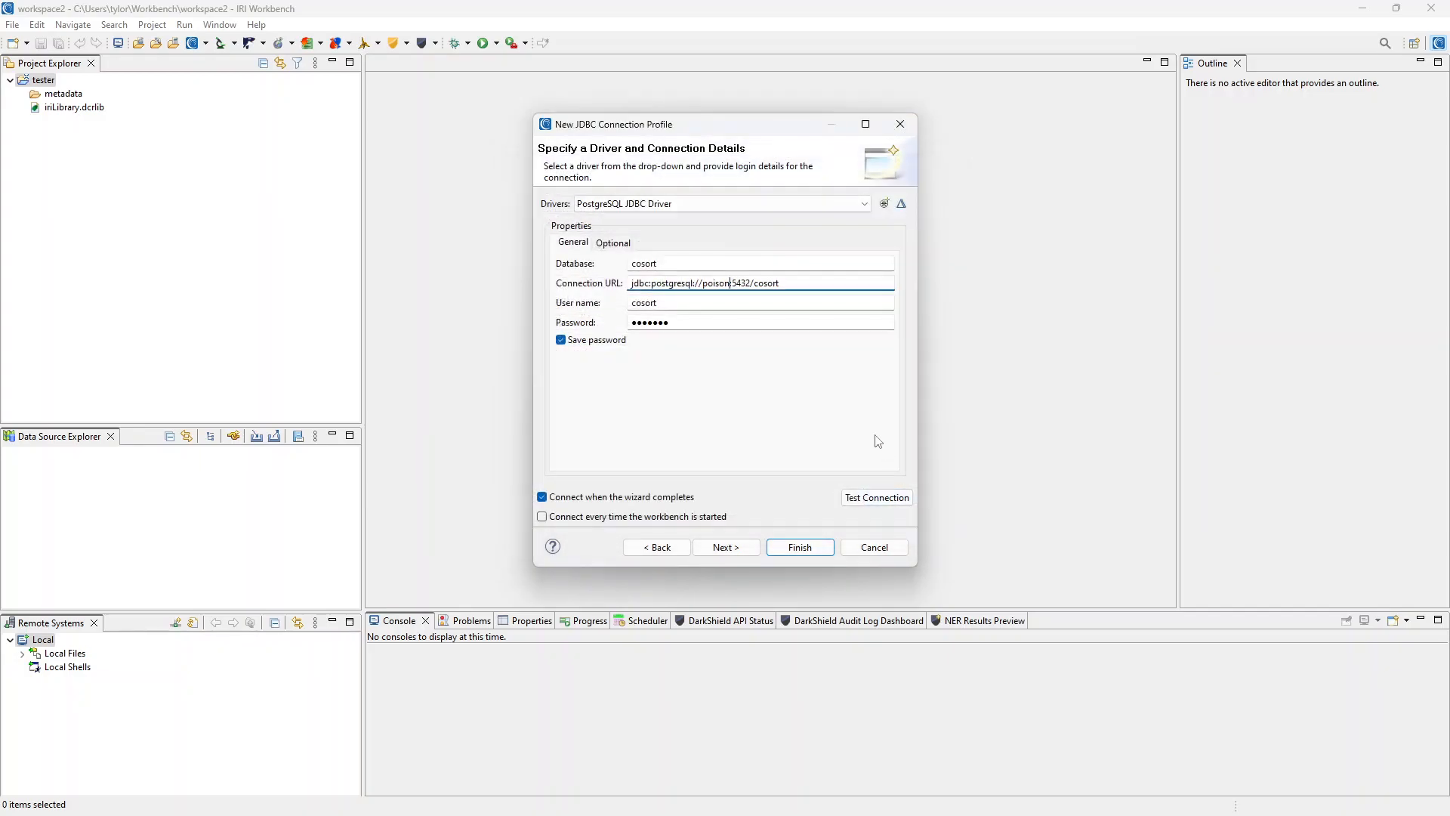
# Finish the New PostgreSQL profile and expand its Catalogs: chaitalim, cosort, dvdrental, postgres, template1.
pyautogui.click(800, 547)
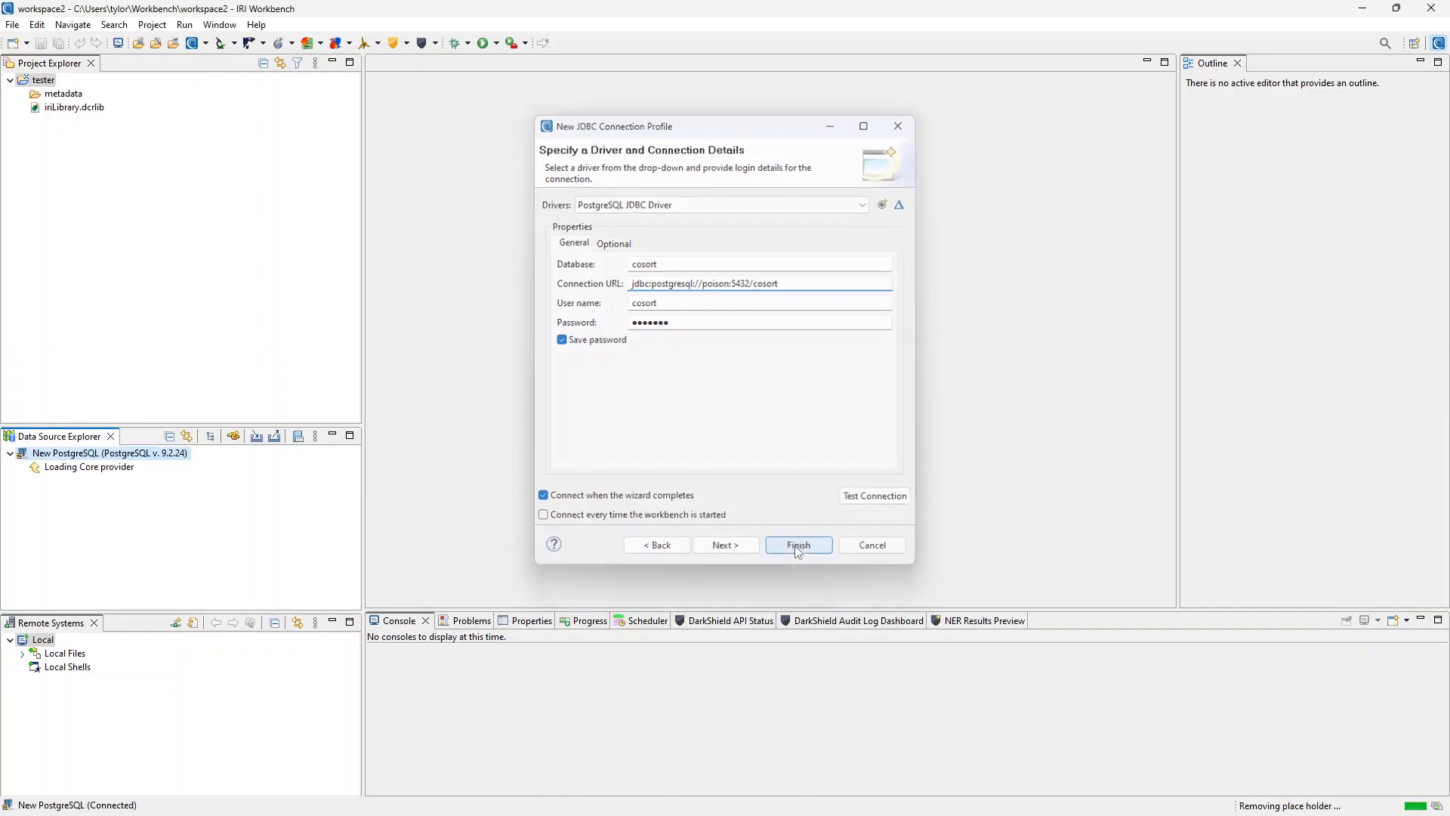
pyautogui.click(22, 468)
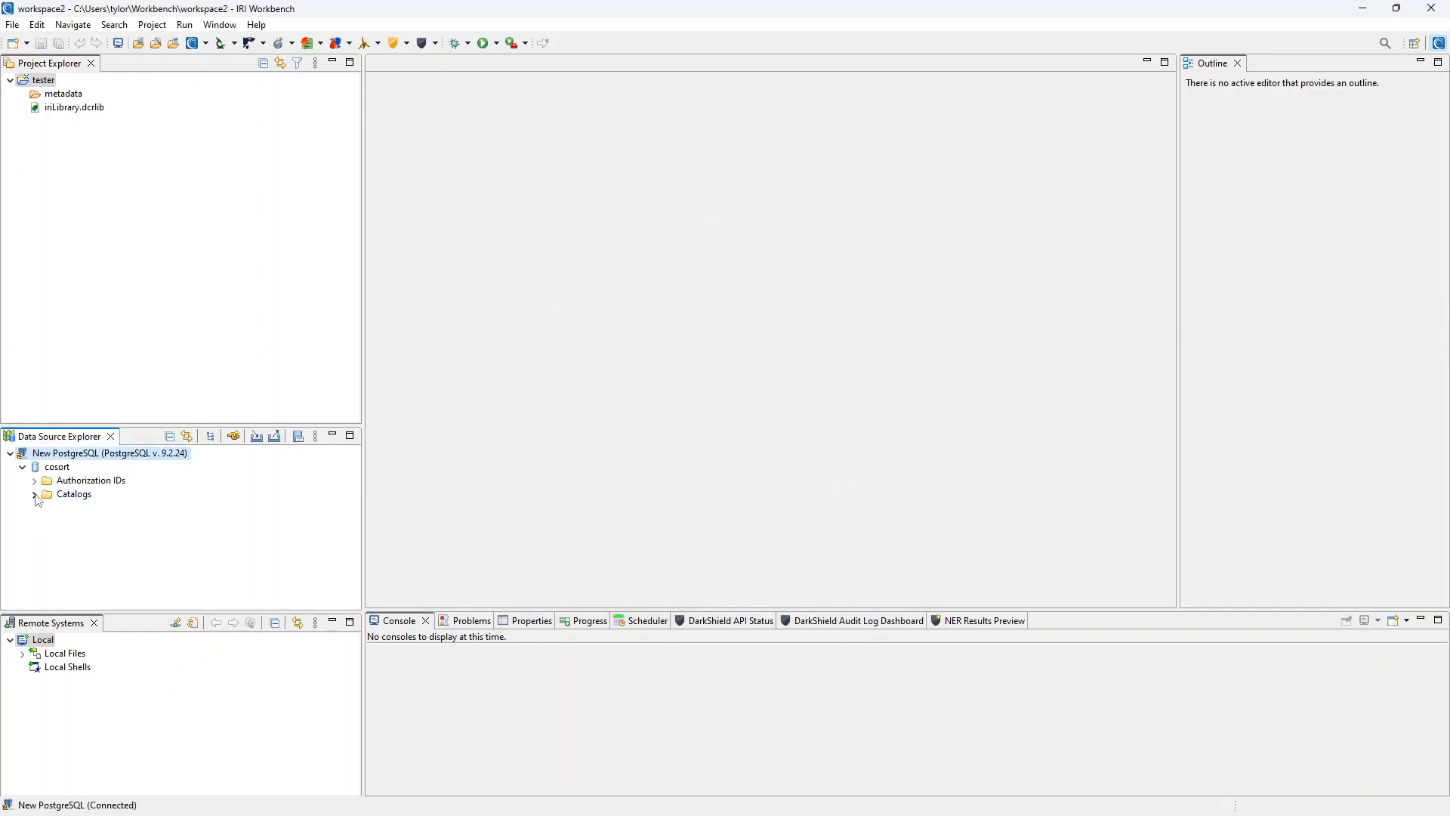
pyautogui.click(36, 496)
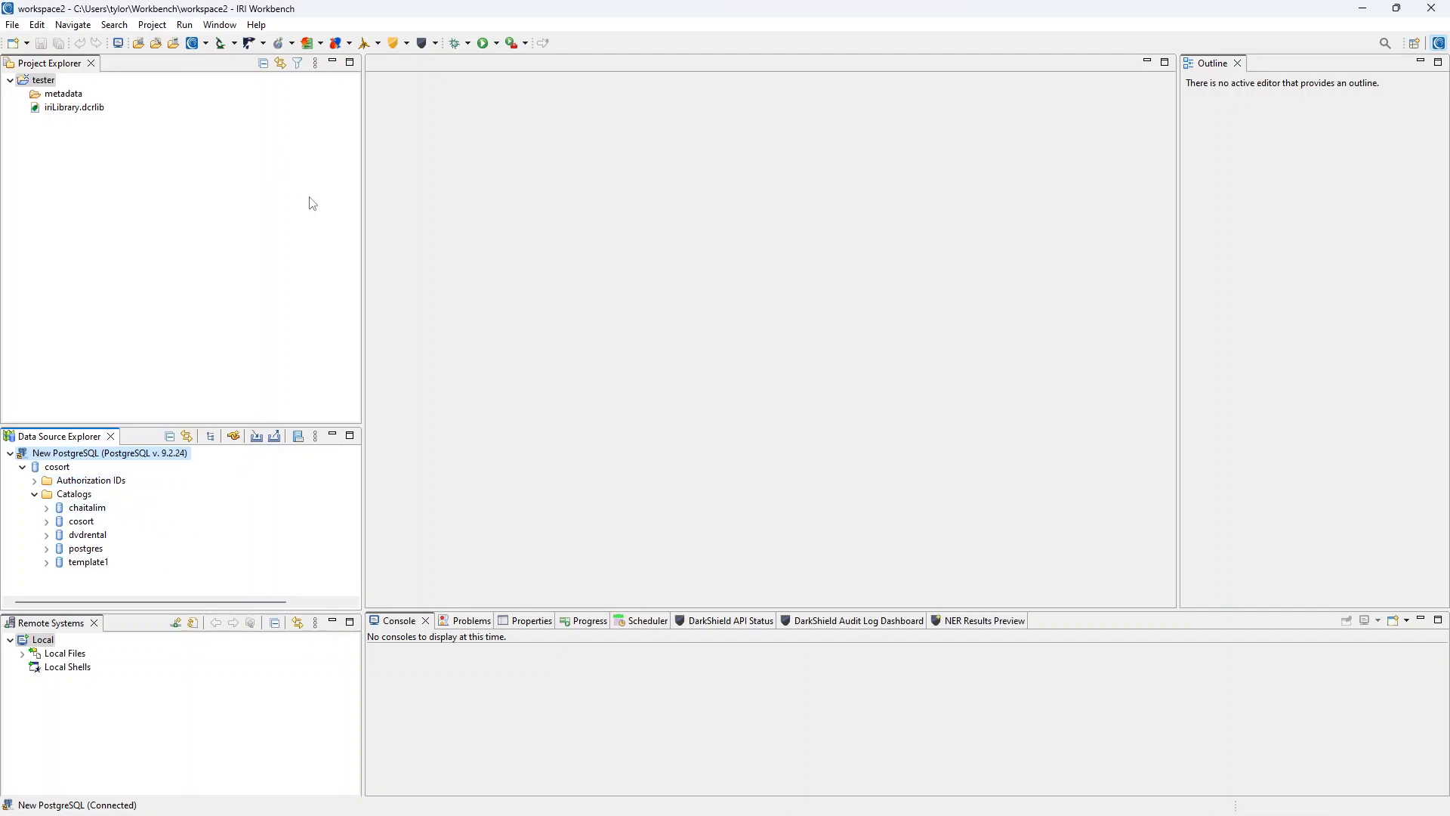
# From IRI Menu's ODBC Administrator, add a User DSN using the PostgreSQL ANSI driver.
pyautogui.click(208, 47)
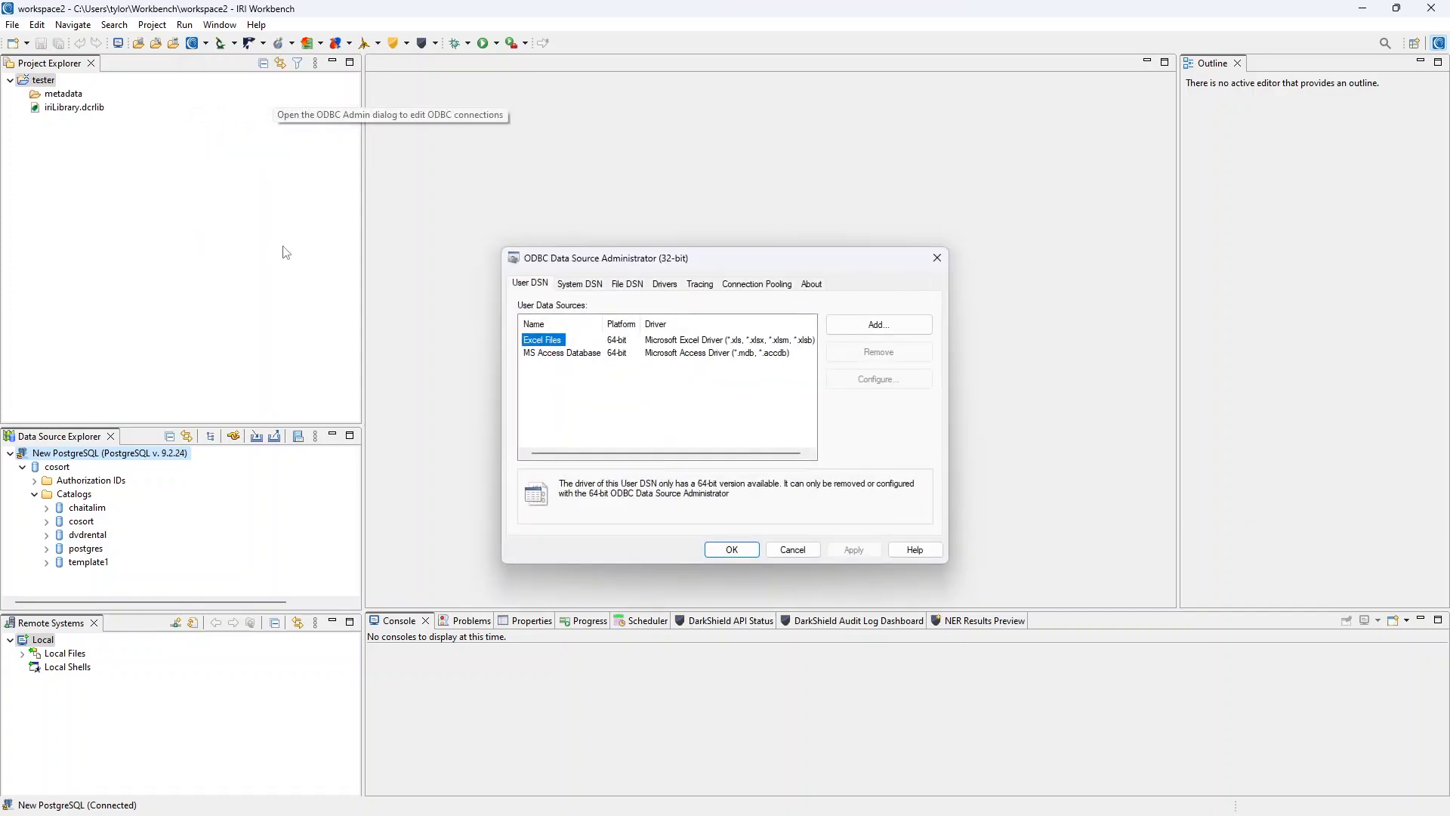
pyautogui.click(878, 325)
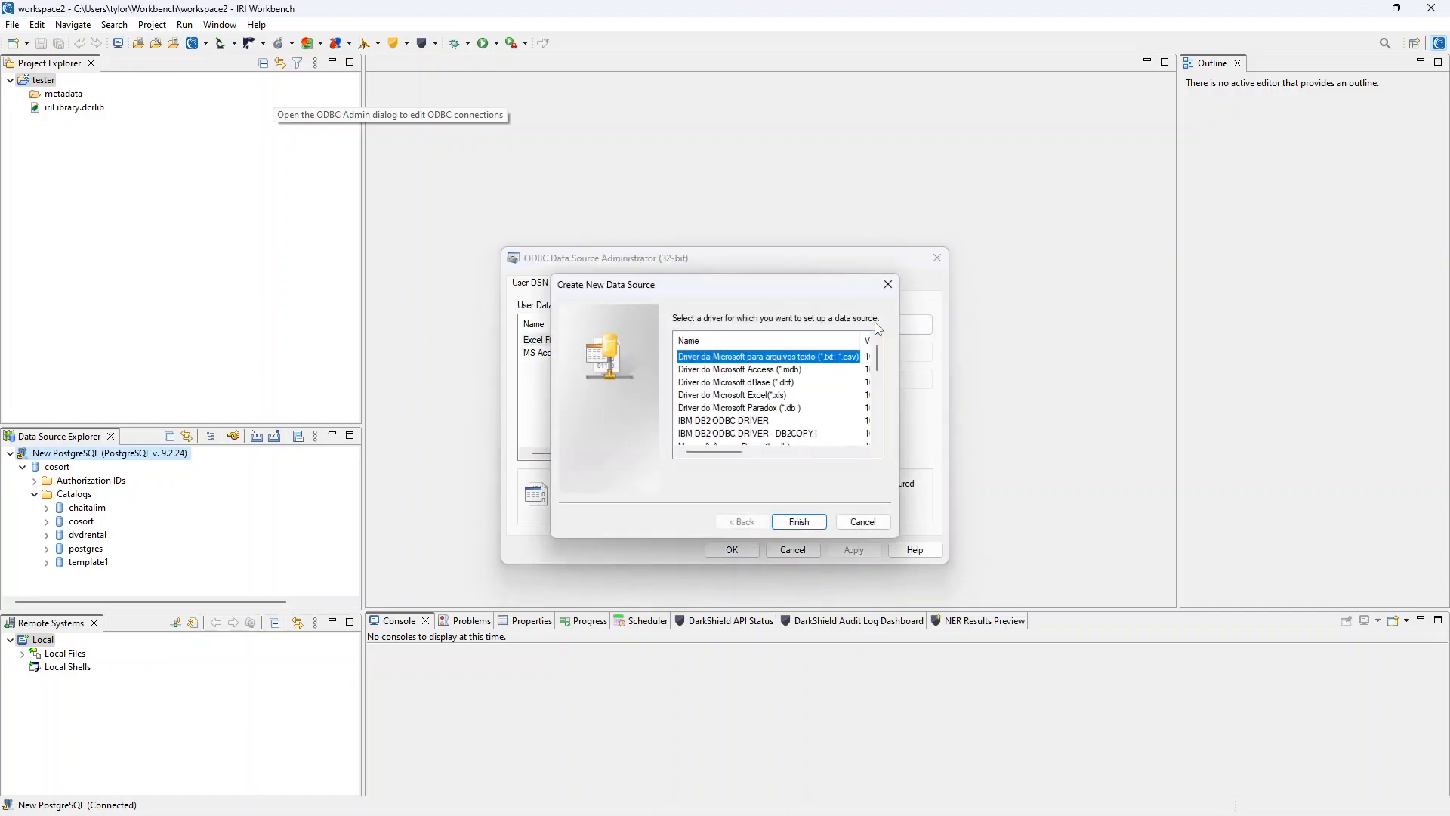
pyautogui.click(882, 285)
pyautogui.click(586, 285)
pyautogui.click(538, 284)
pyautogui.click(917, 329)
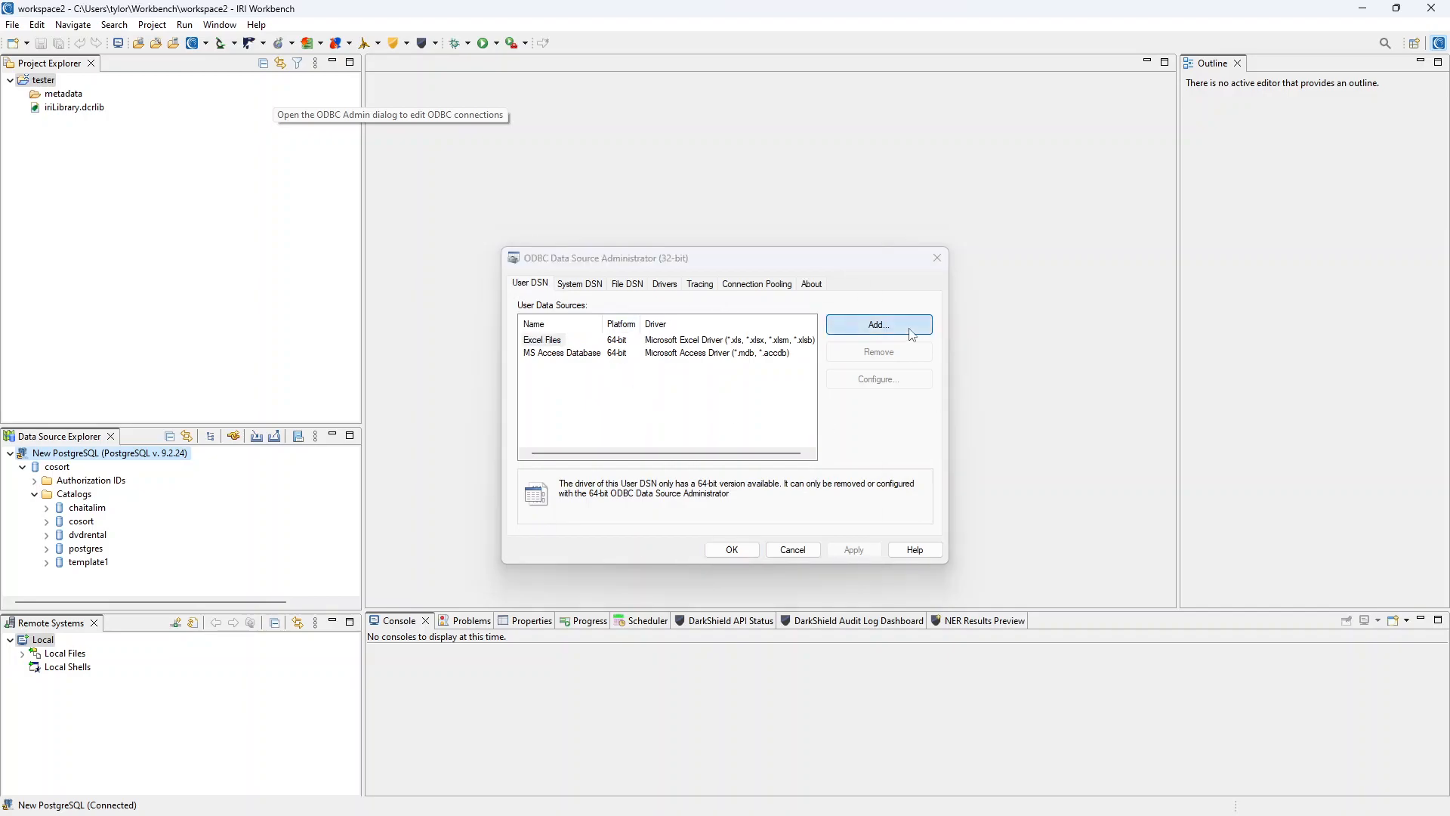
pyautogui.scroll(-5, 756, 398)
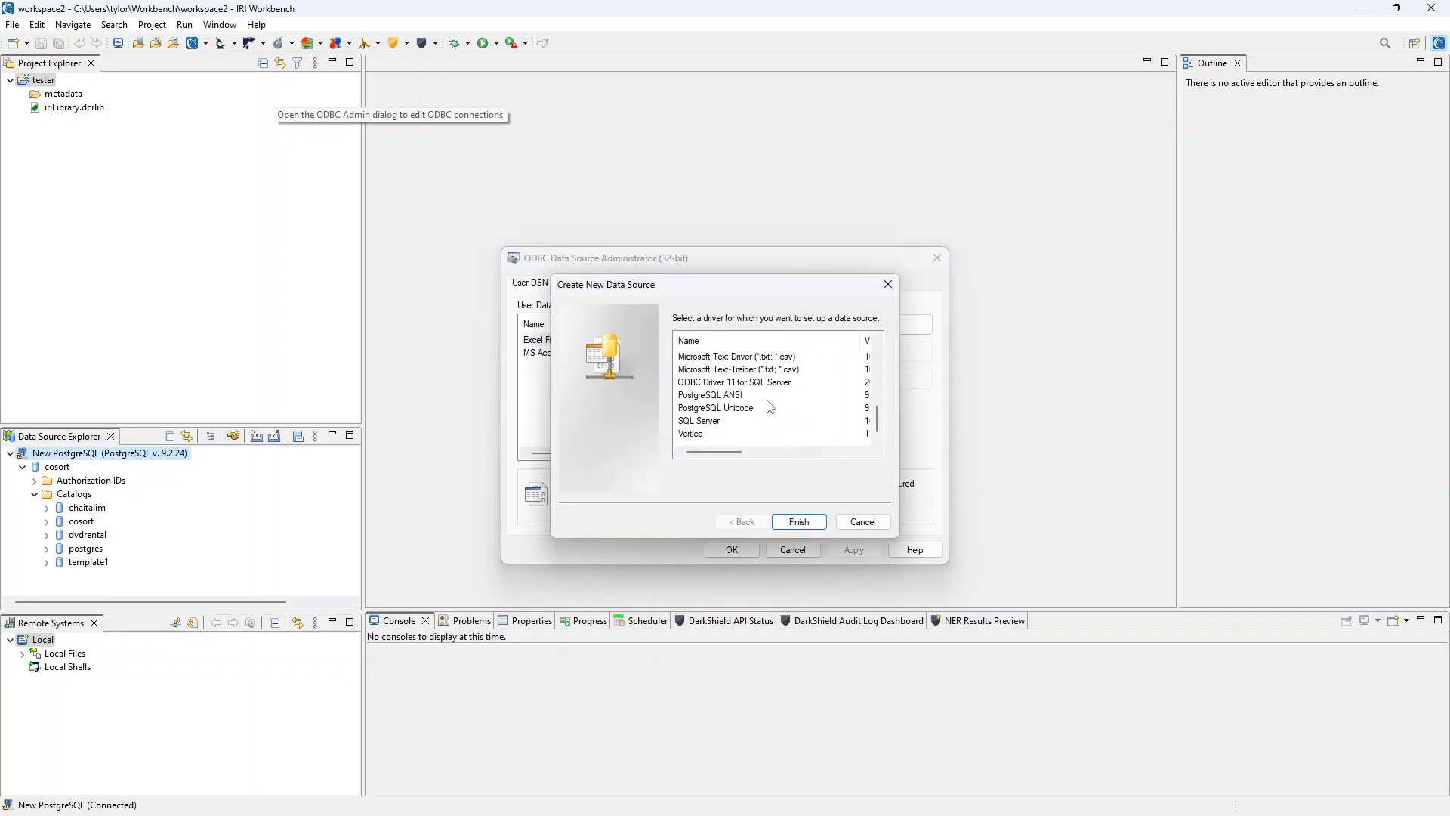
pyautogui.click(710, 396)
pyautogui.click(799, 522)
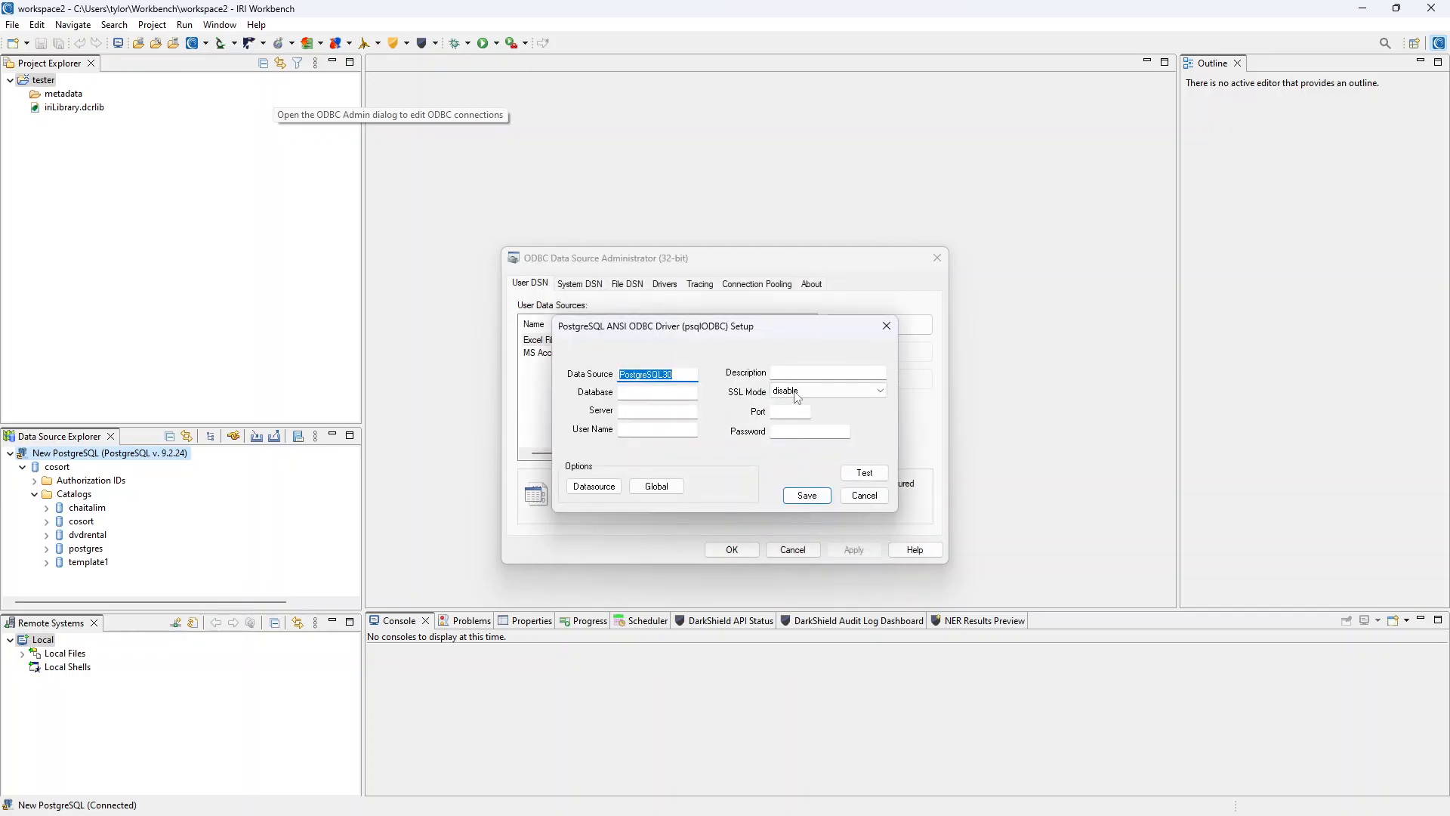
# Fill in database cosort, server poison, port 5432 and the login credentials in the ODBC setup.
pyautogui.moveTo(771, 326); pyautogui.dragTo(795, 281)
pyautogui.click(695, 345)
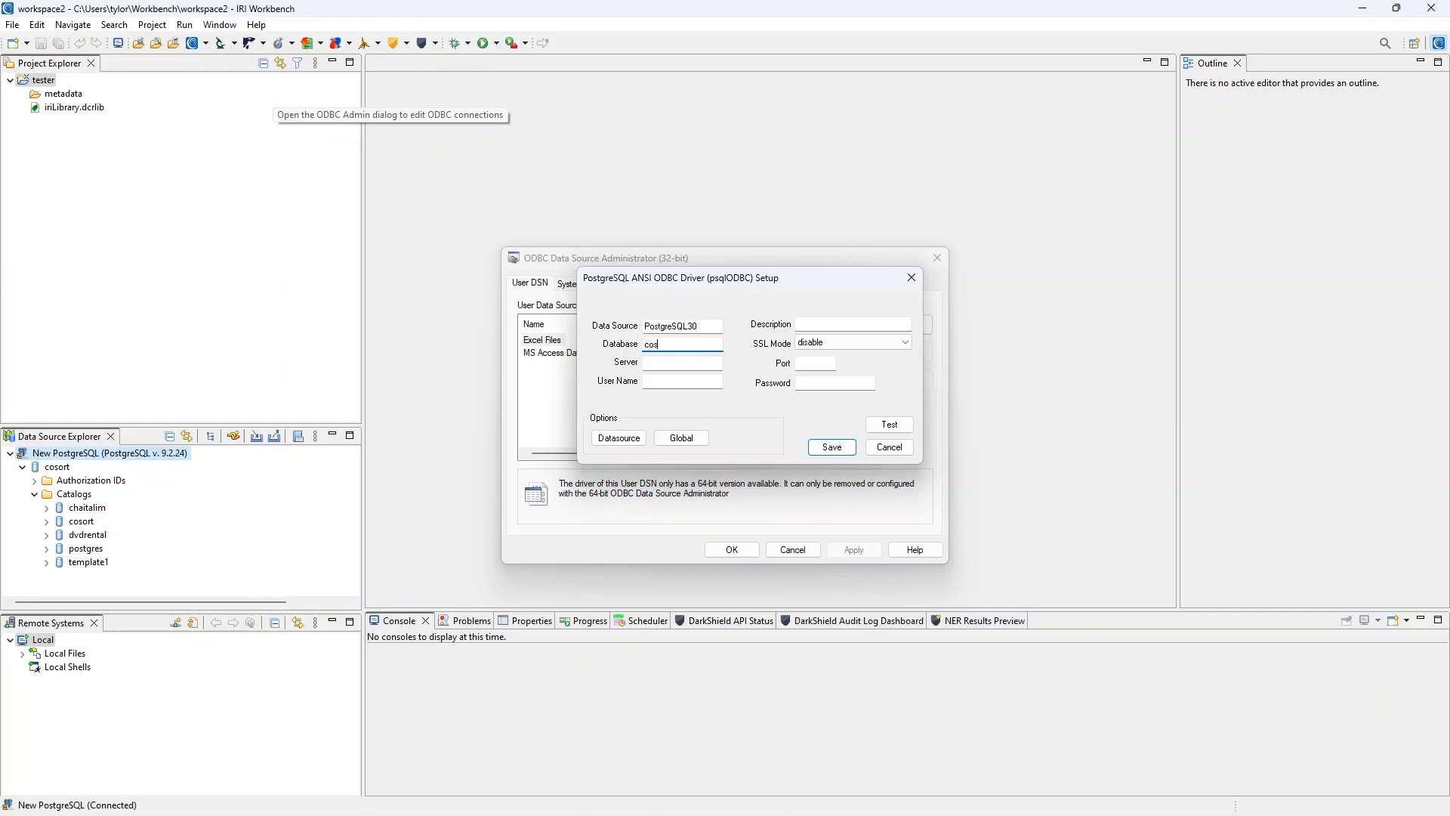
pyautogui.click(717, 363)
pyautogui.press('Tab')
pyautogui.press('Tab')
pyautogui.press('Tab')
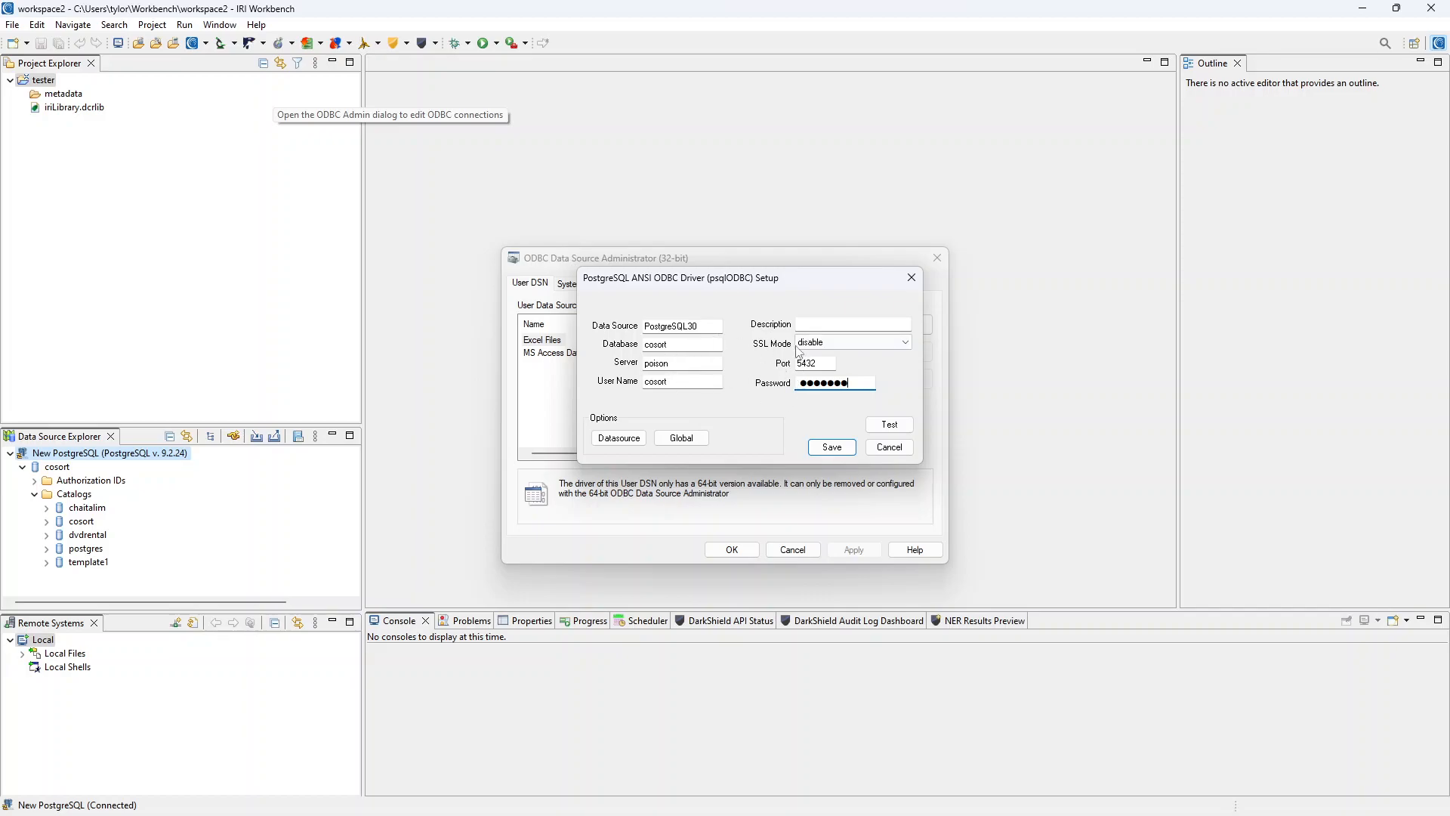
# Test the connection successfully, save the PostgreSQL30 data source and close the ODBC administrator.
pyautogui.click(888, 426)
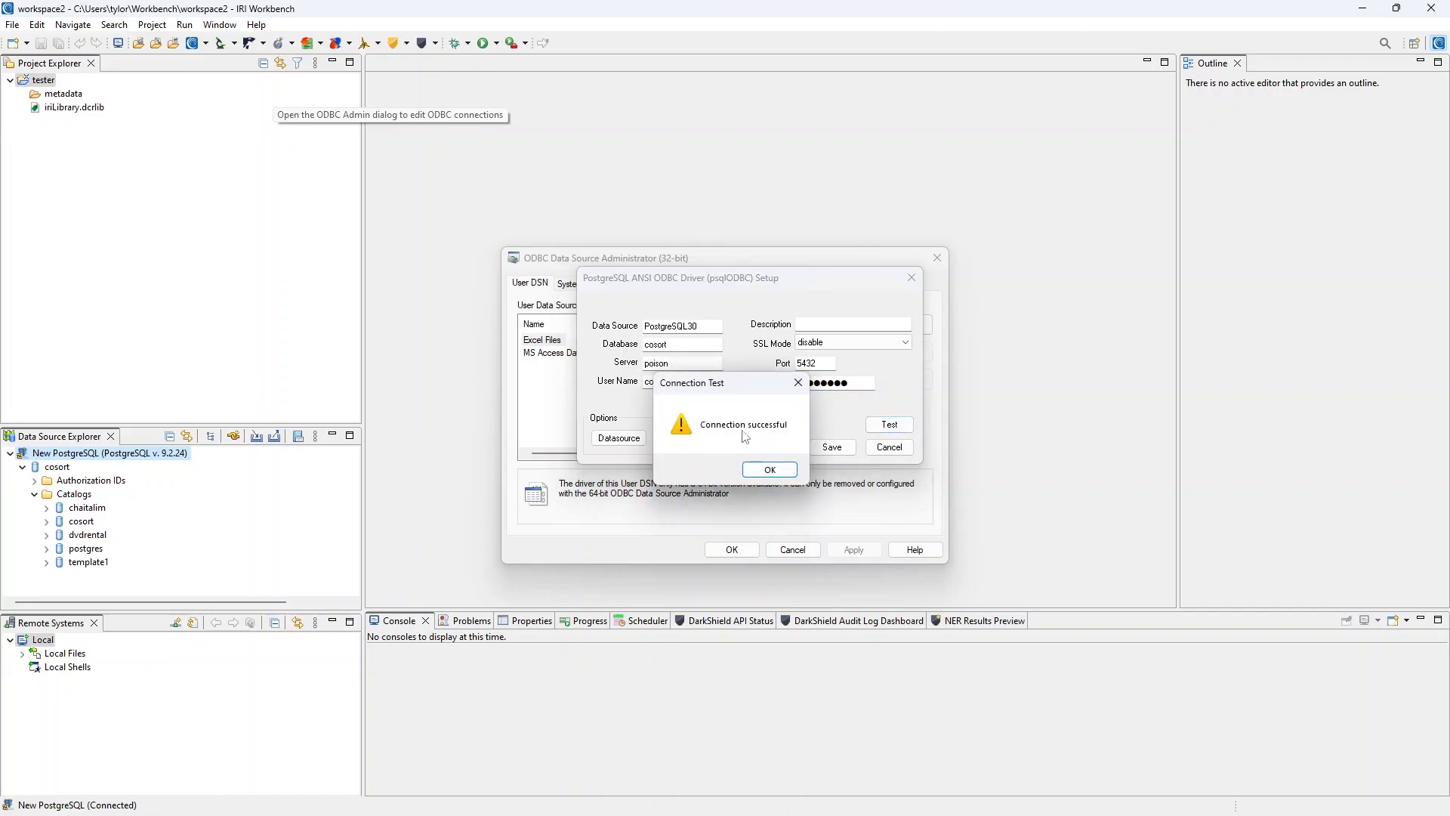
pyautogui.click(778, 476)
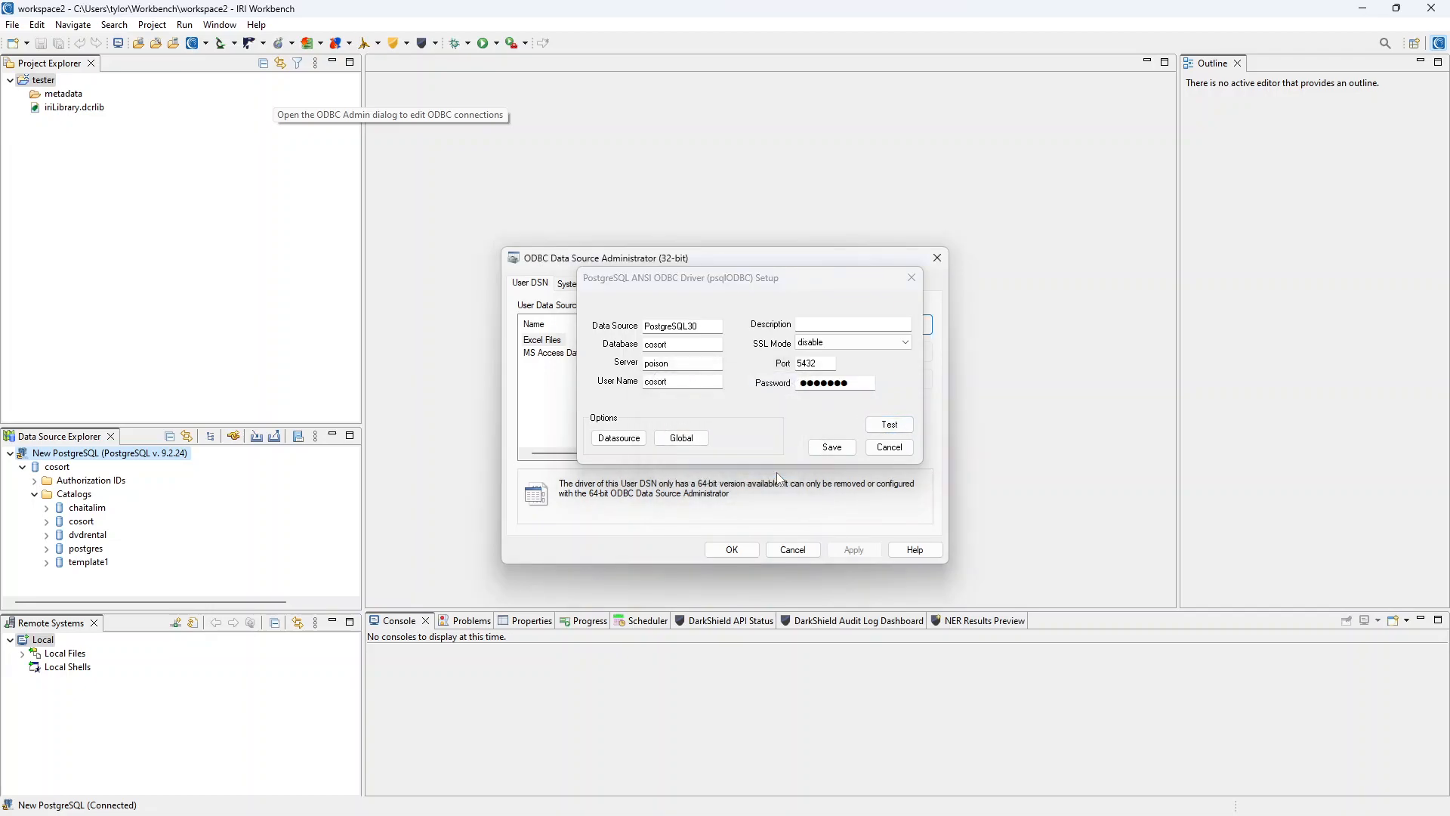
pyautogui.click(827, 449)
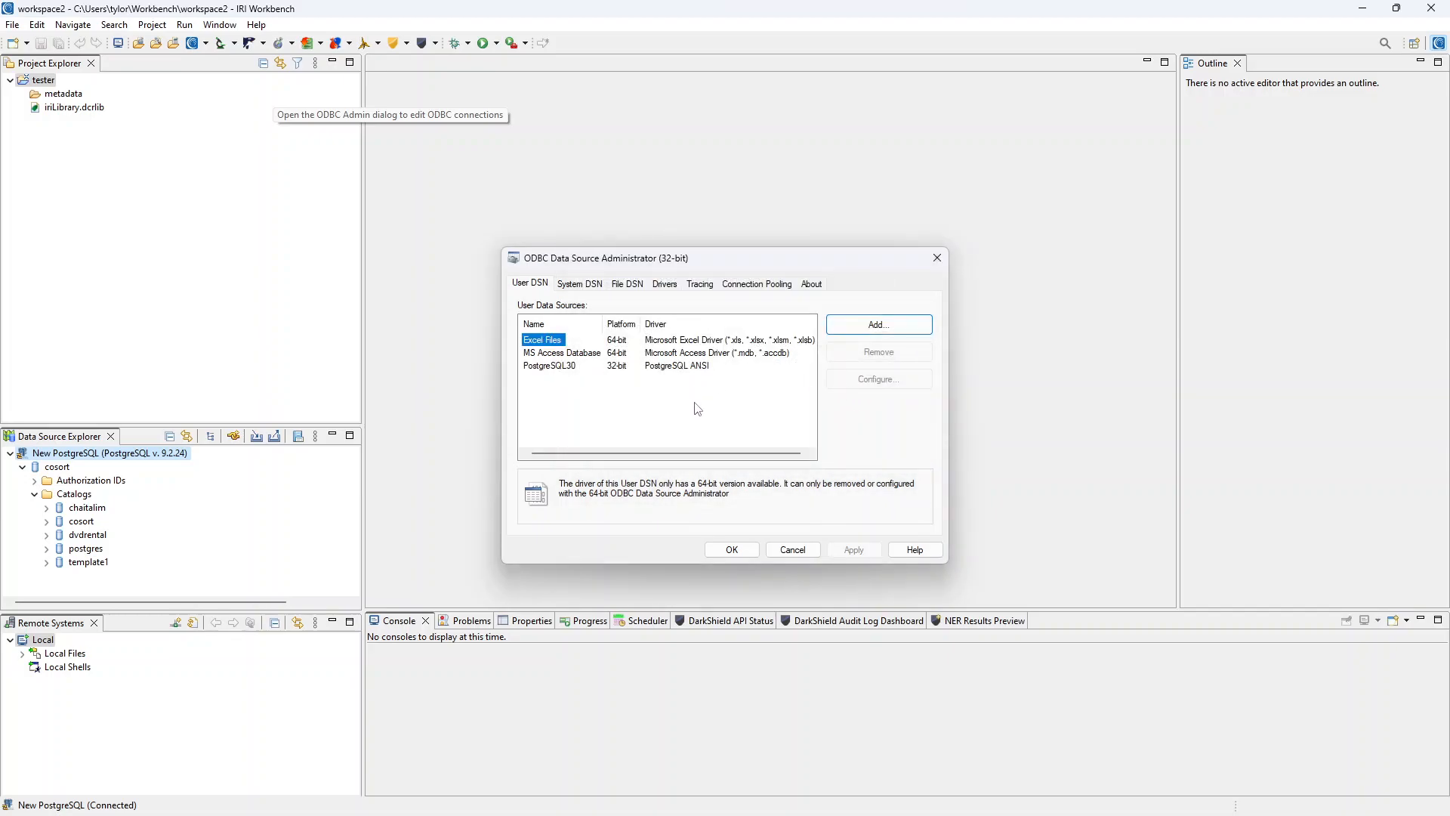
pyautogui.click(734, 553)
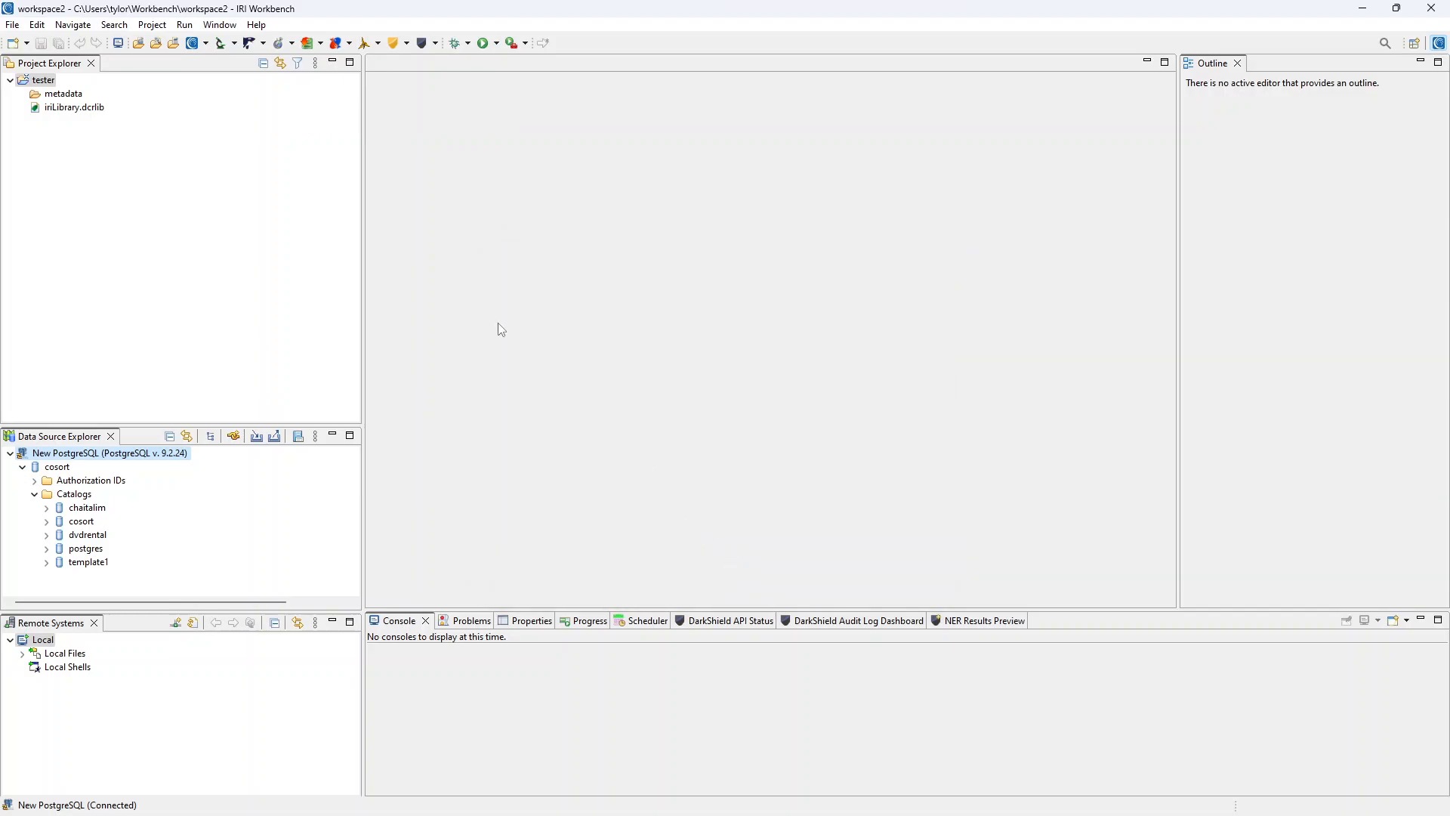
# Open the IRI Connection Registry's Database Connection preferences.
pyautogui.click(206, 44)
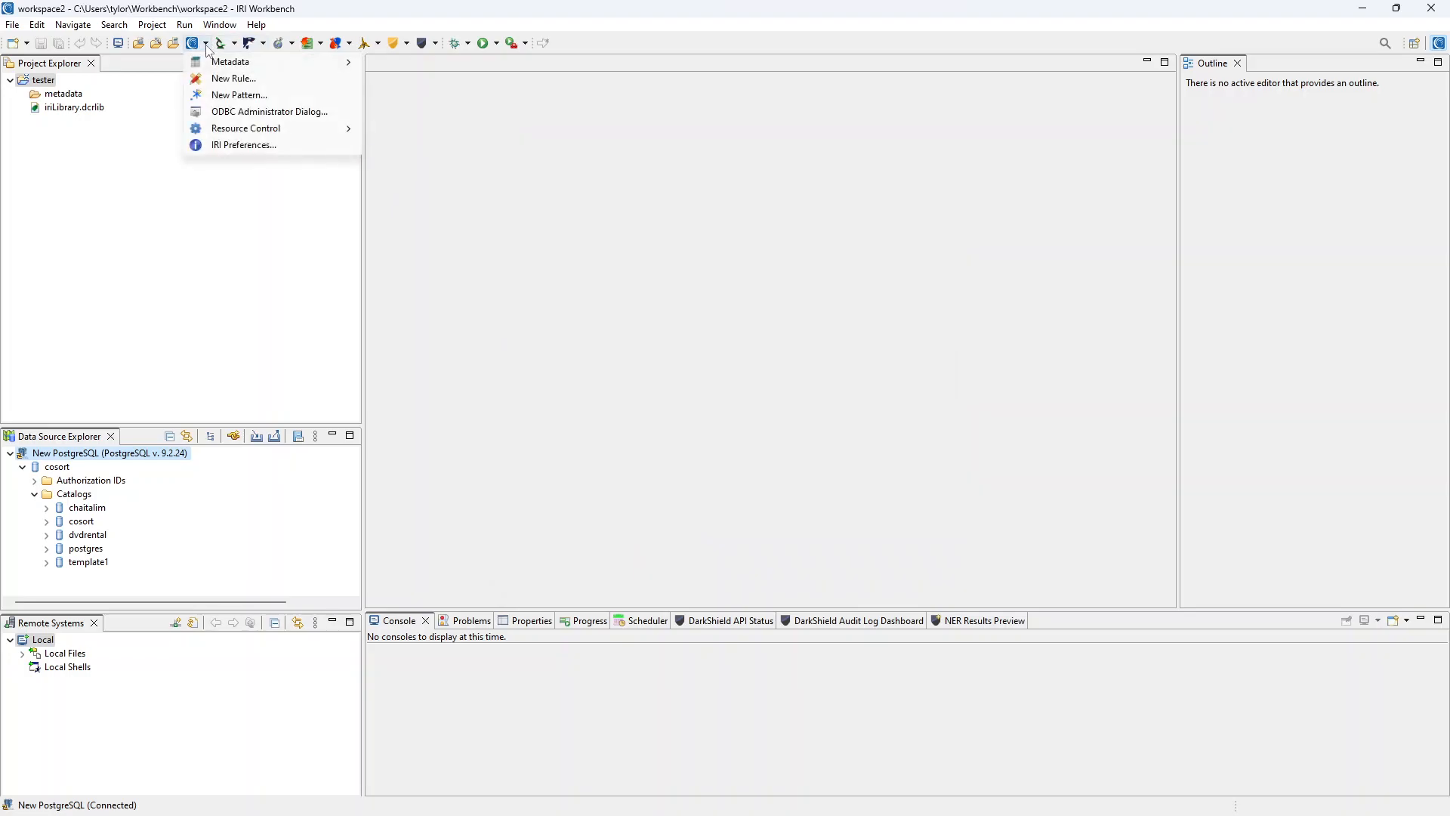
pyautogui.click(279, 152)
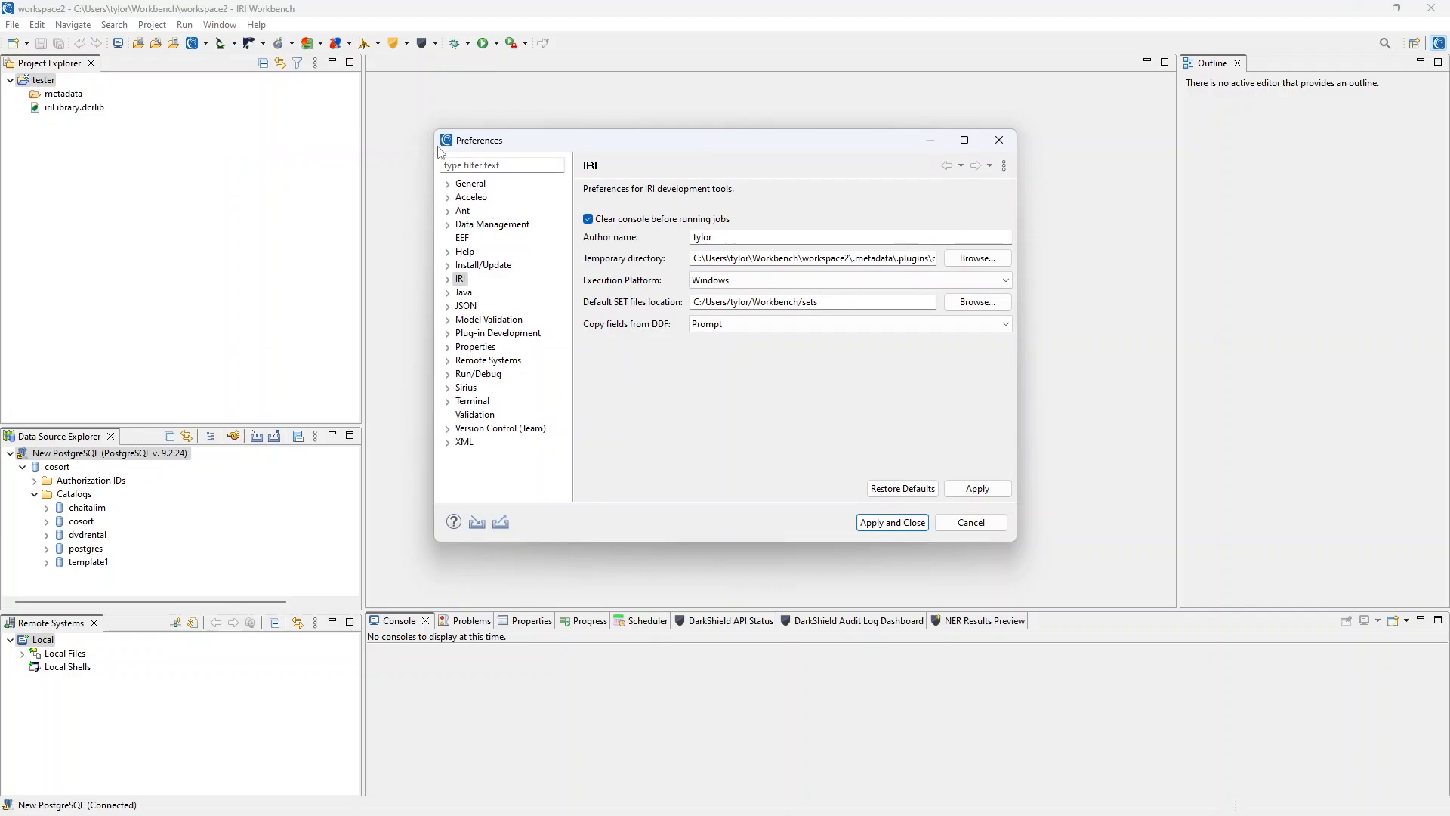
pyautogui.click(448, 279)
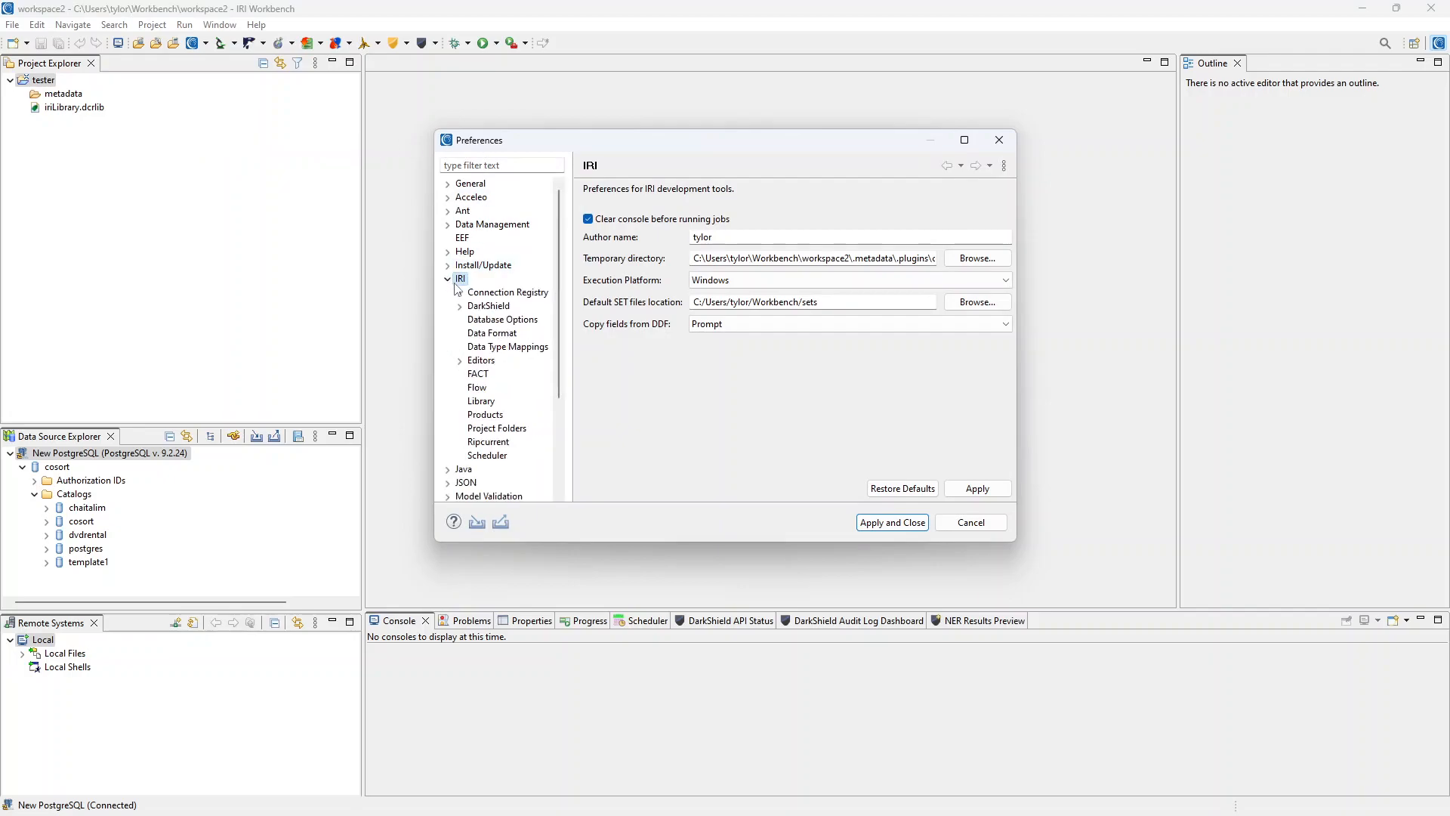
pyautogui.click(460, 292)
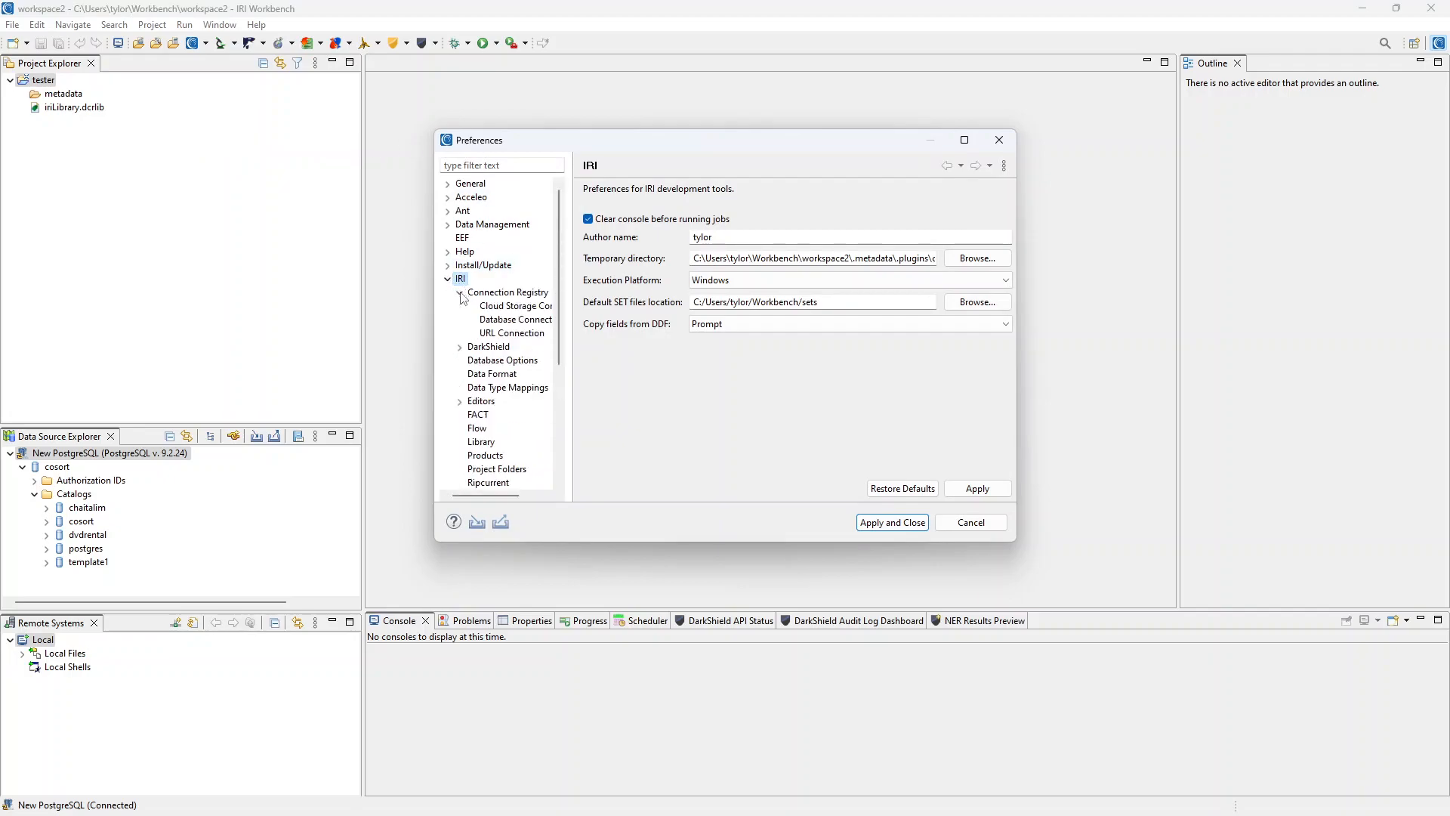
pyautogui.click(489, 320)
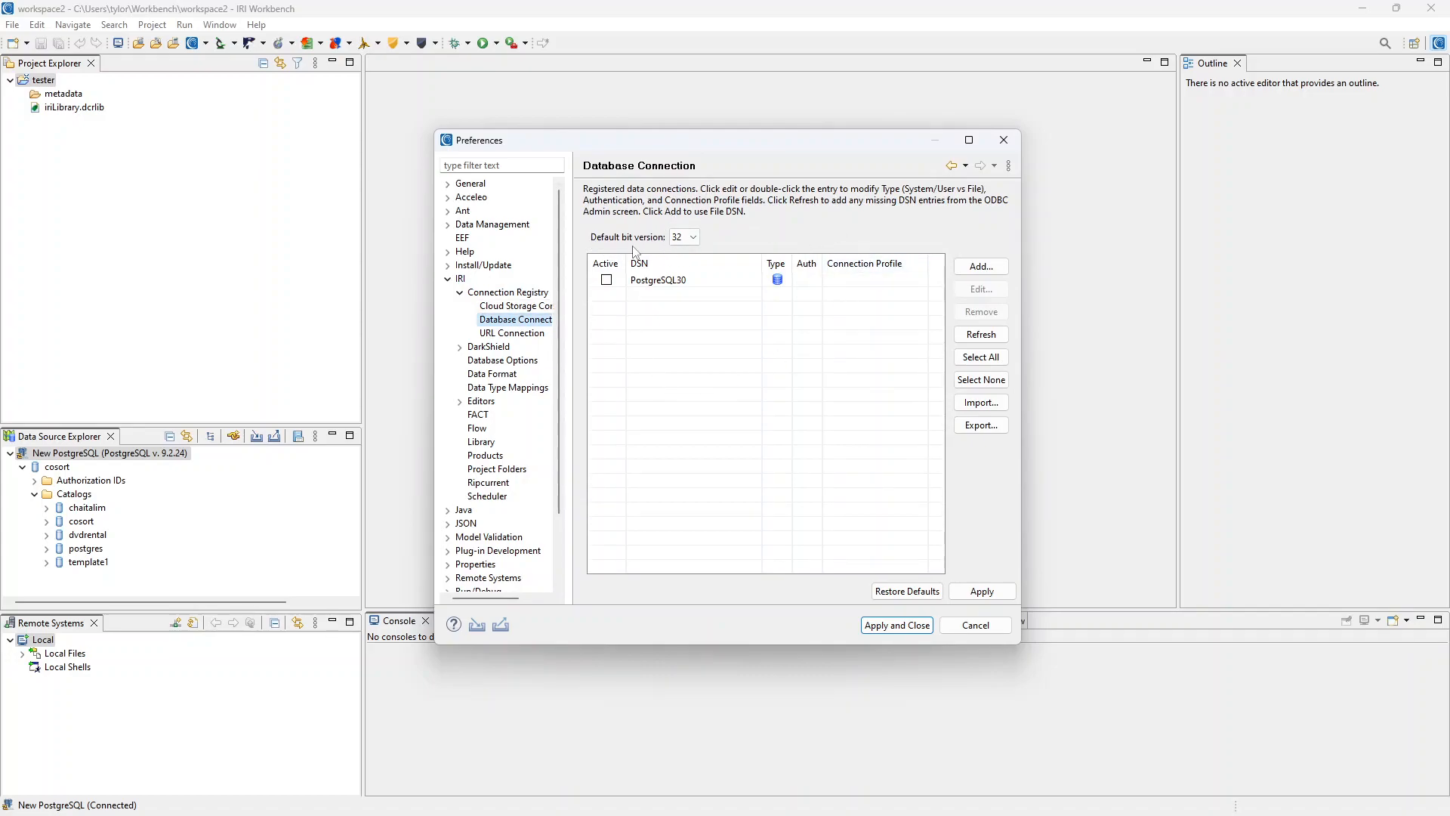
# Refresh the DSN list at 64-bit, return to 32-bit, refresh, and select PostgreSQL30.
pyautogui.click(692, 240)
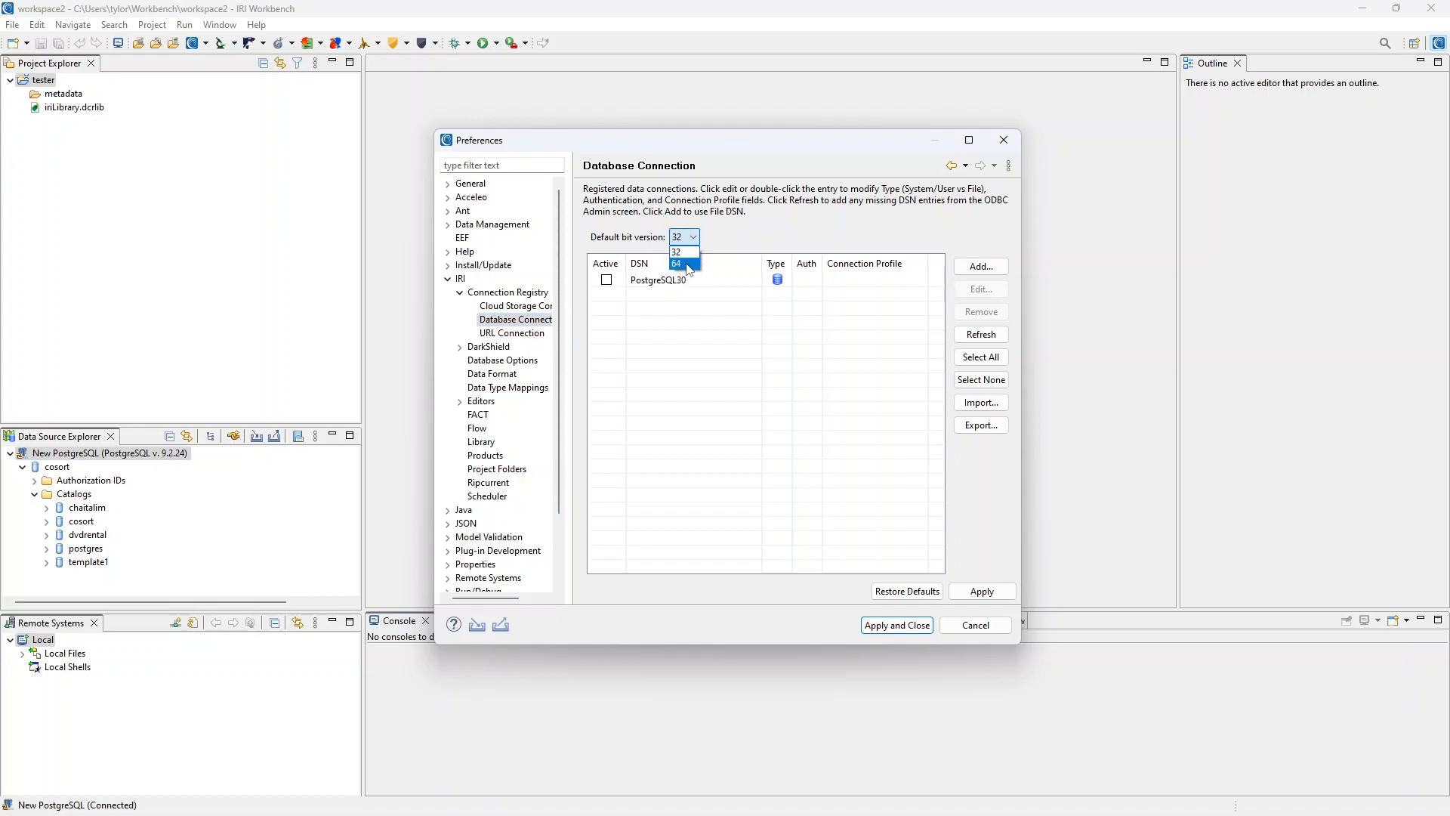
pyautogui.click(689, 269)
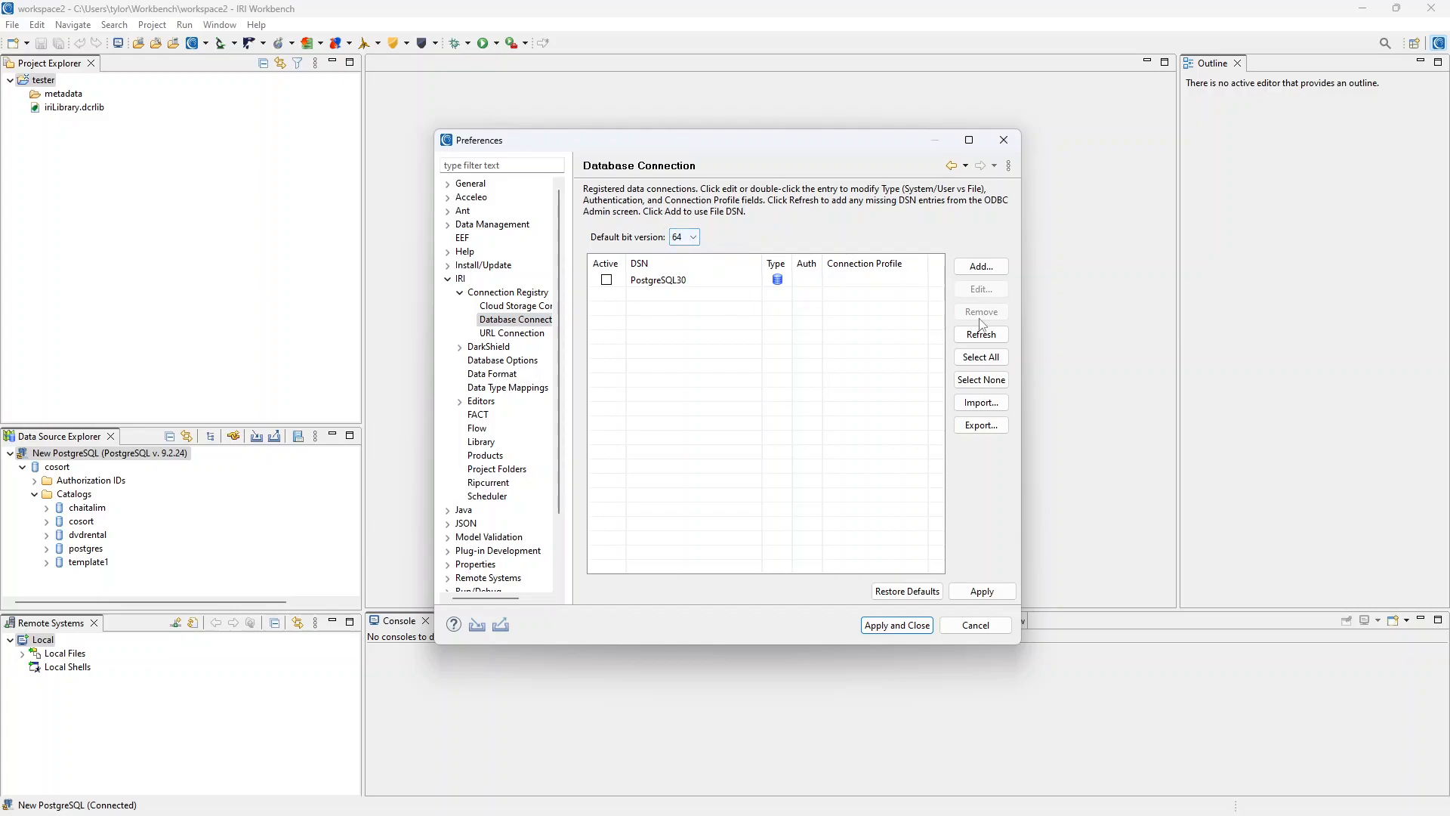
pyautogui.click(989, 340)
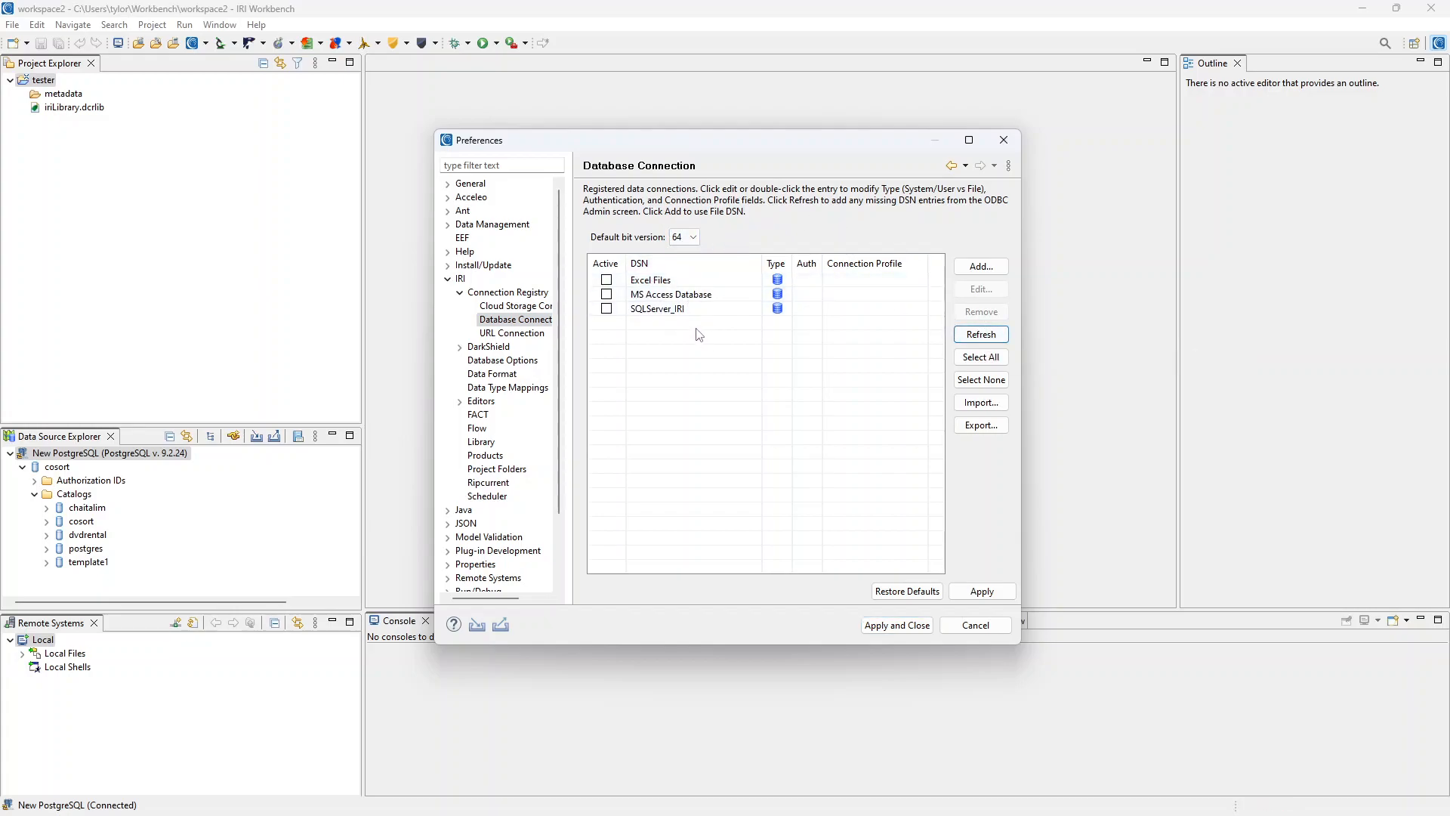
pyautogui.click(689, 237)
pyautogui.click(691, 252)
pyautogui.click(689, 238)
pyautogui.click(840, 252)
pyautogui.click(981, 334)
pyautogui.click(693, 286)
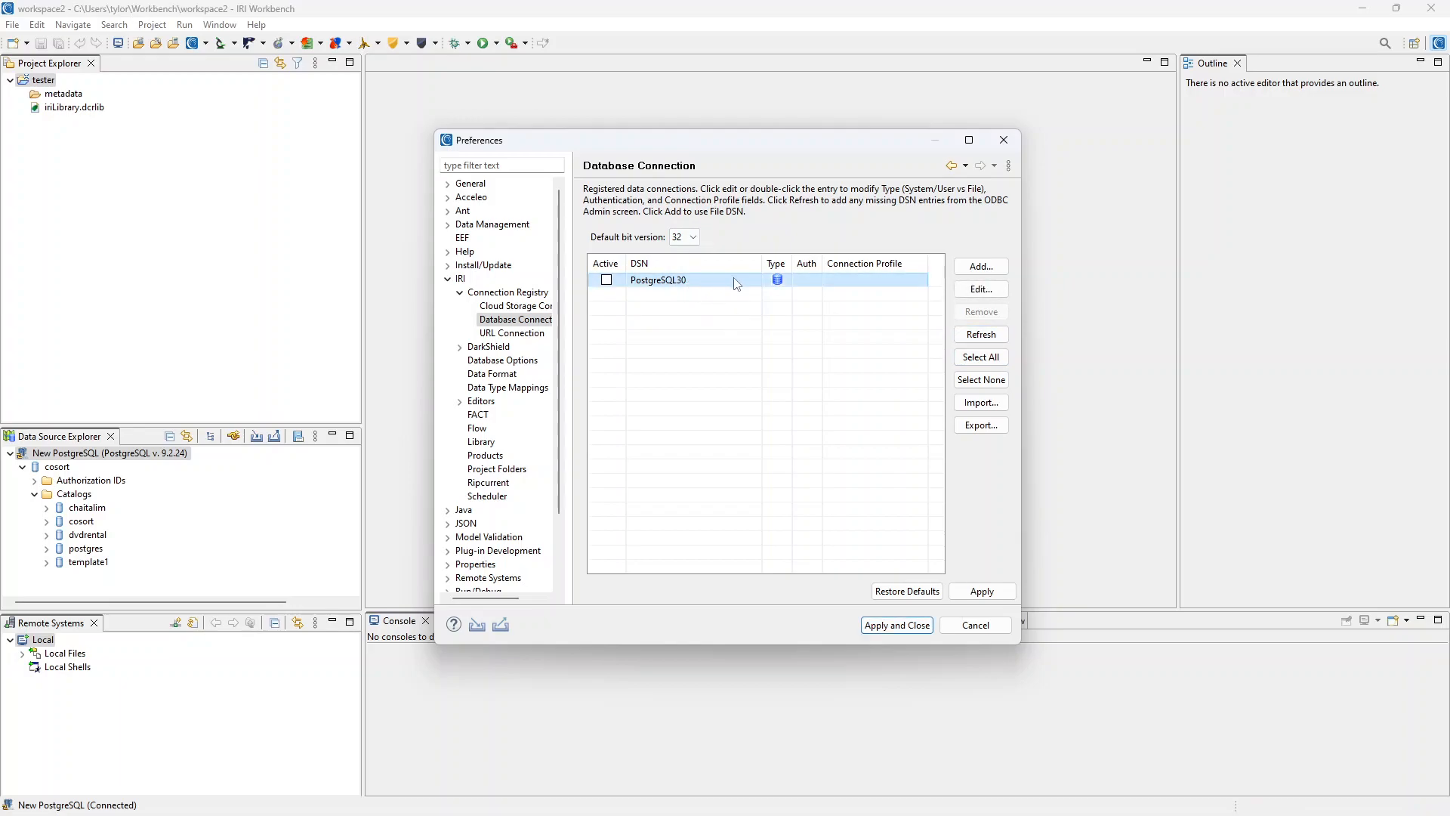
# Add the database user name and password to PostgreSQL30 and map it to New PostgreSQL.
pyautogui.doubleClick(728, 281)
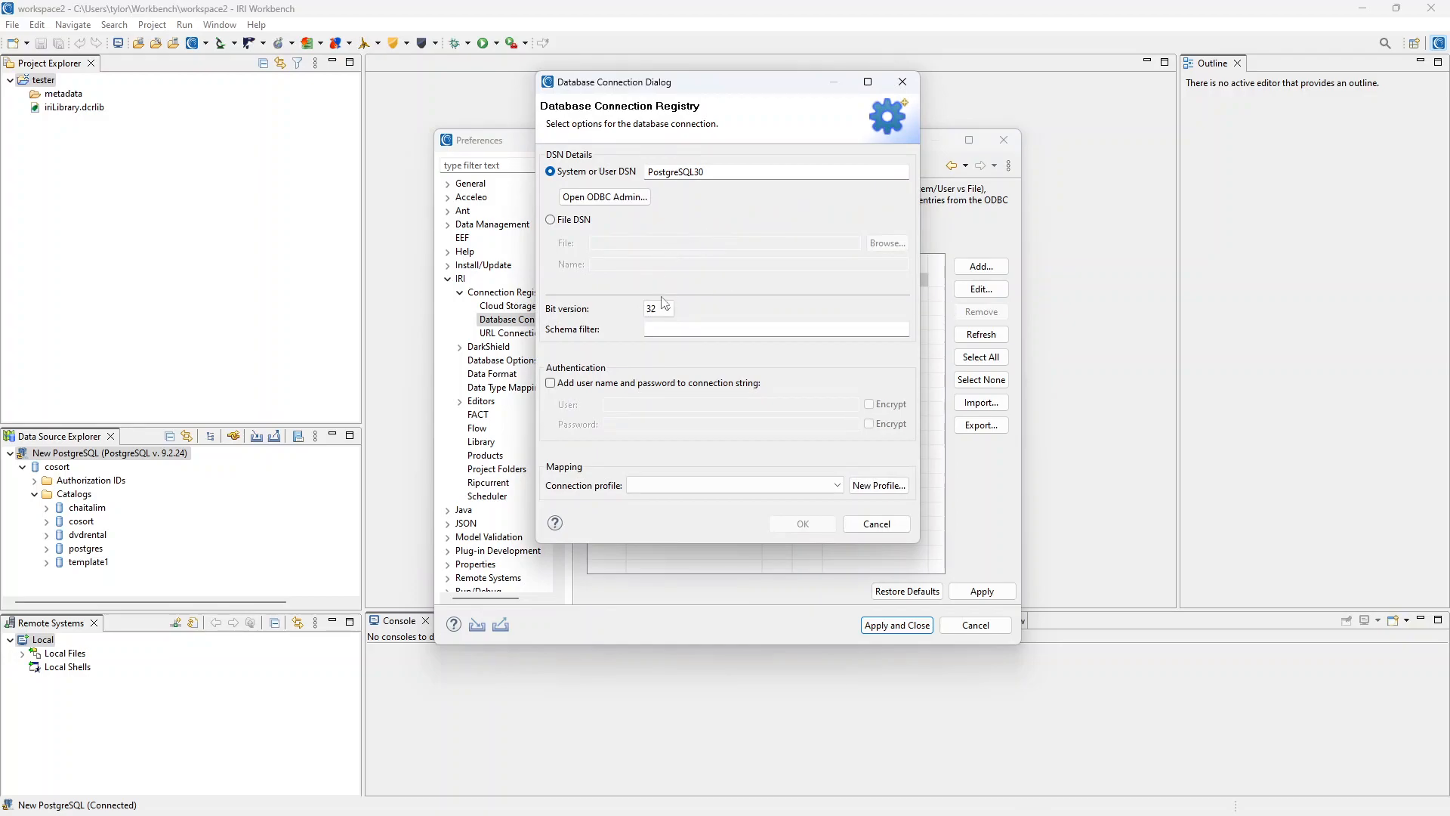
pyautogui.click(550, 383)
pyautogui.click(648, 405)
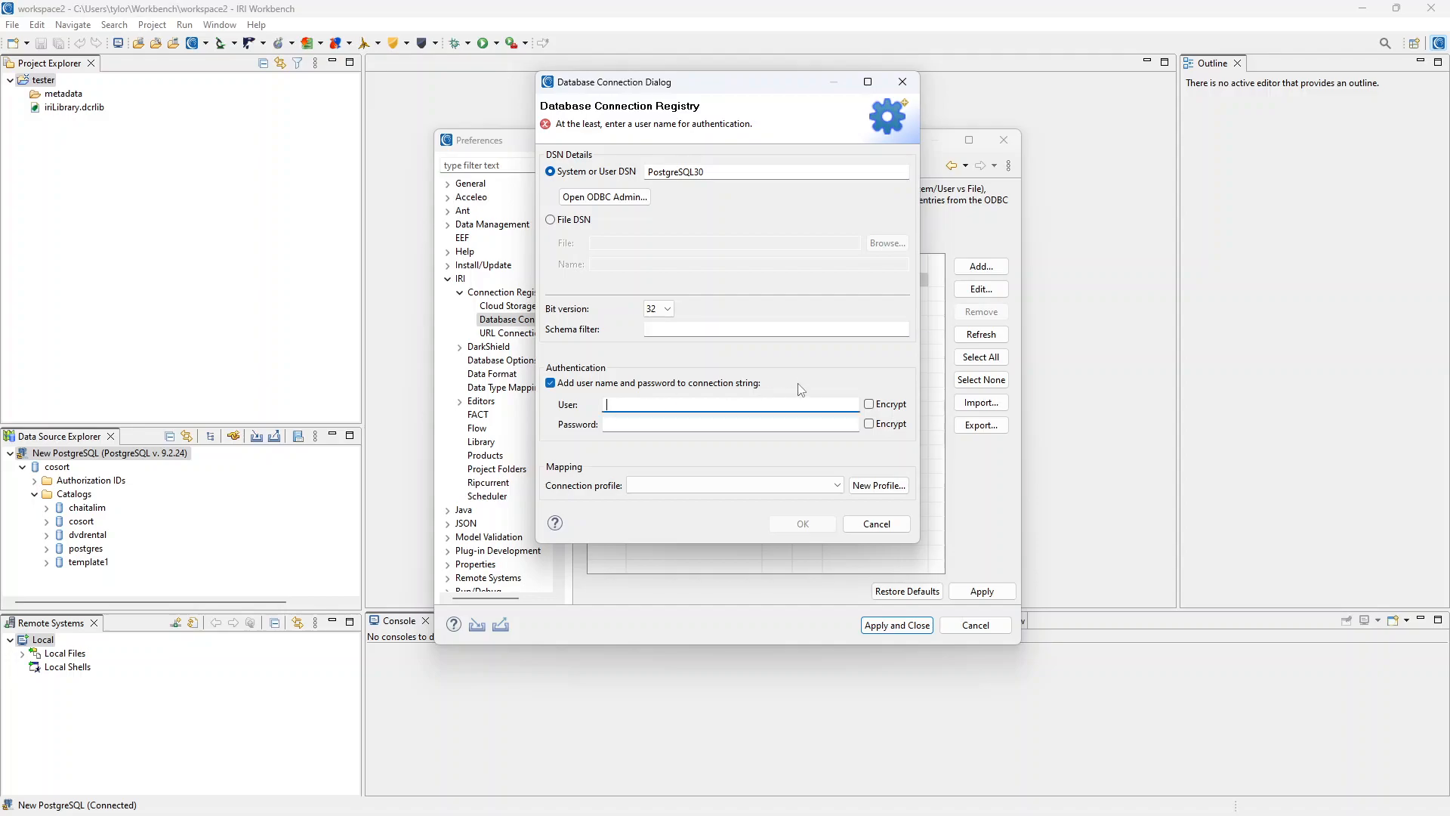
pyautogui.write('cosort')
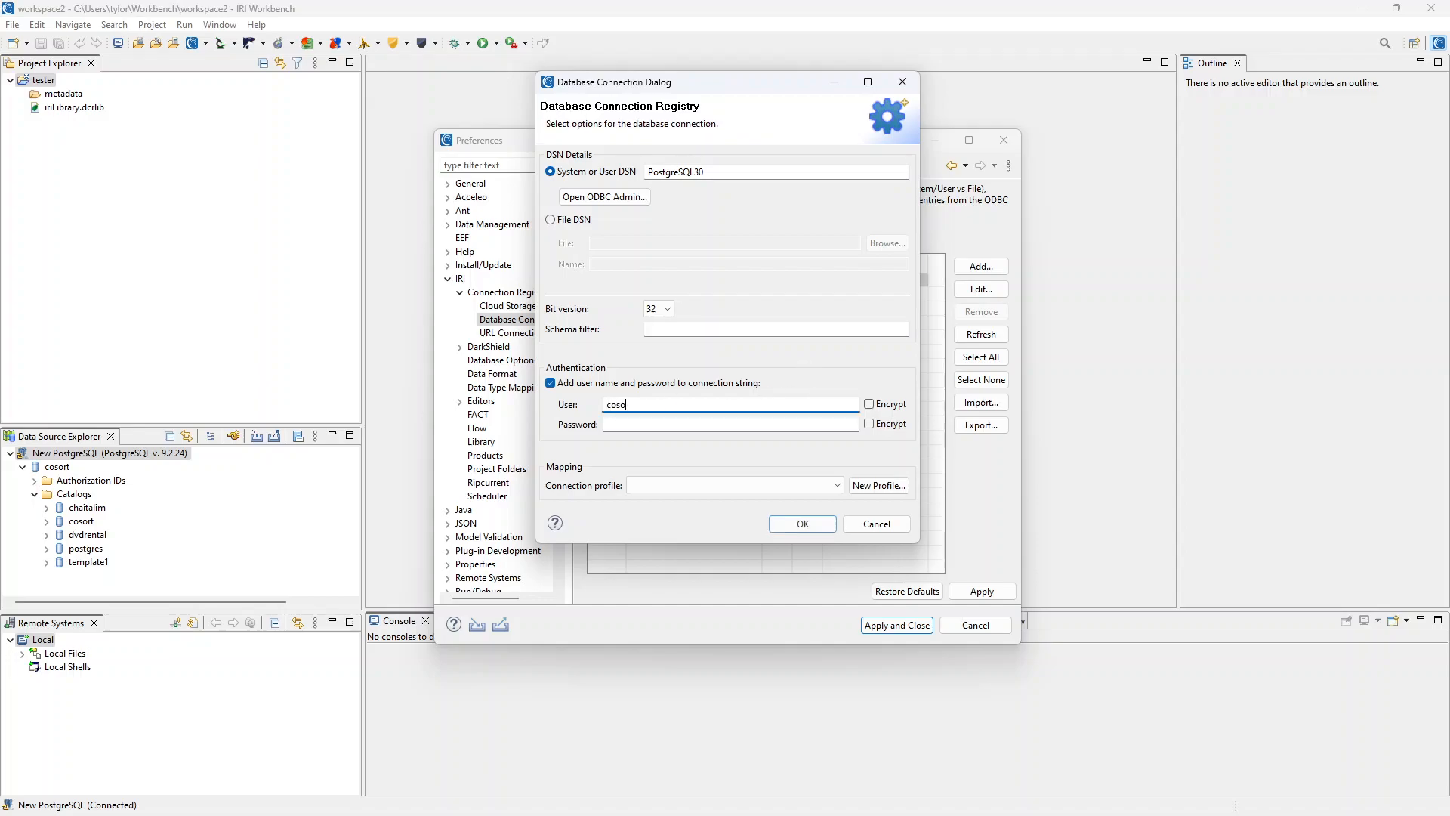
pyautogui.click(747, 424)
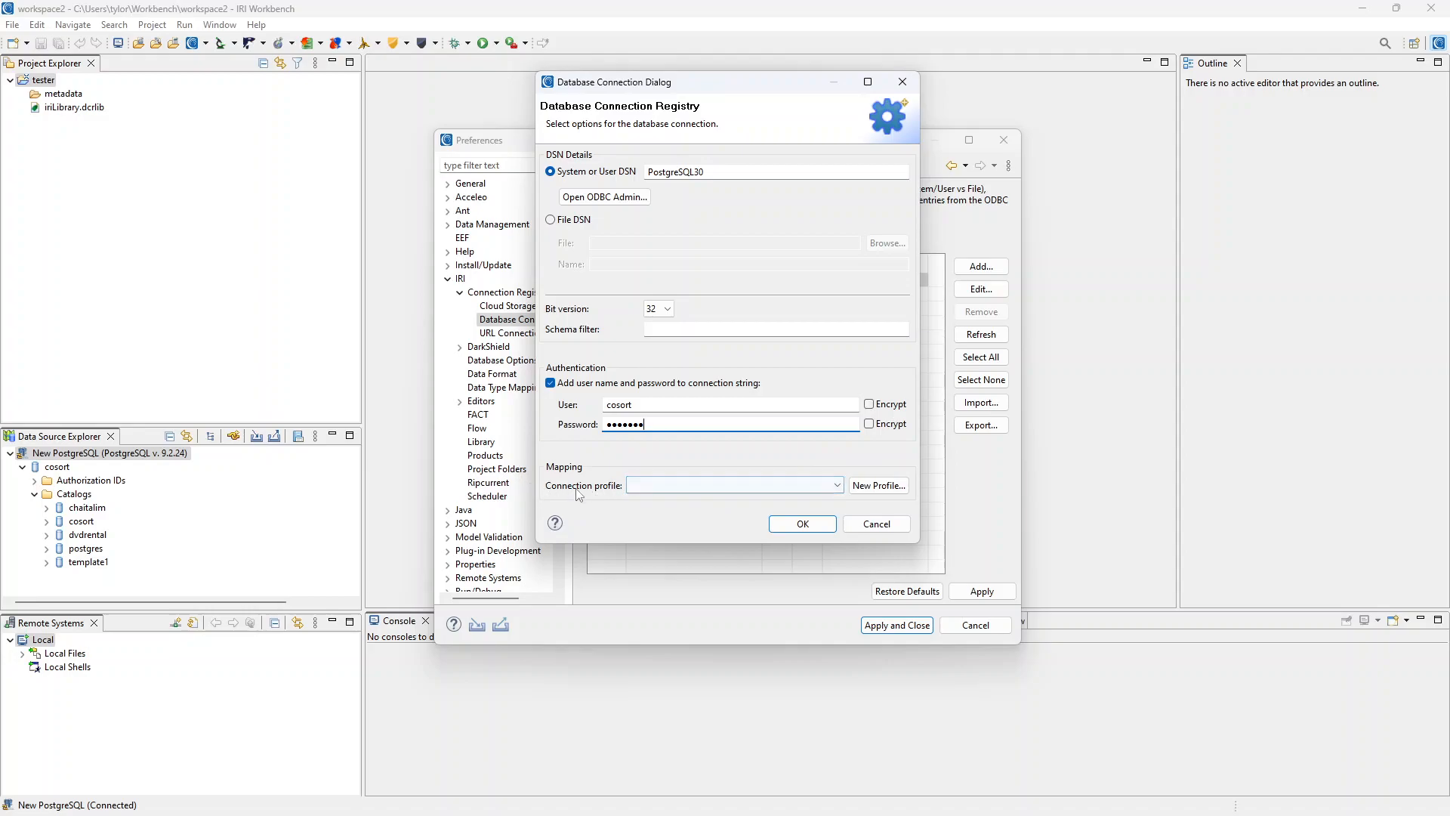
pyautogui.click(634, 489)
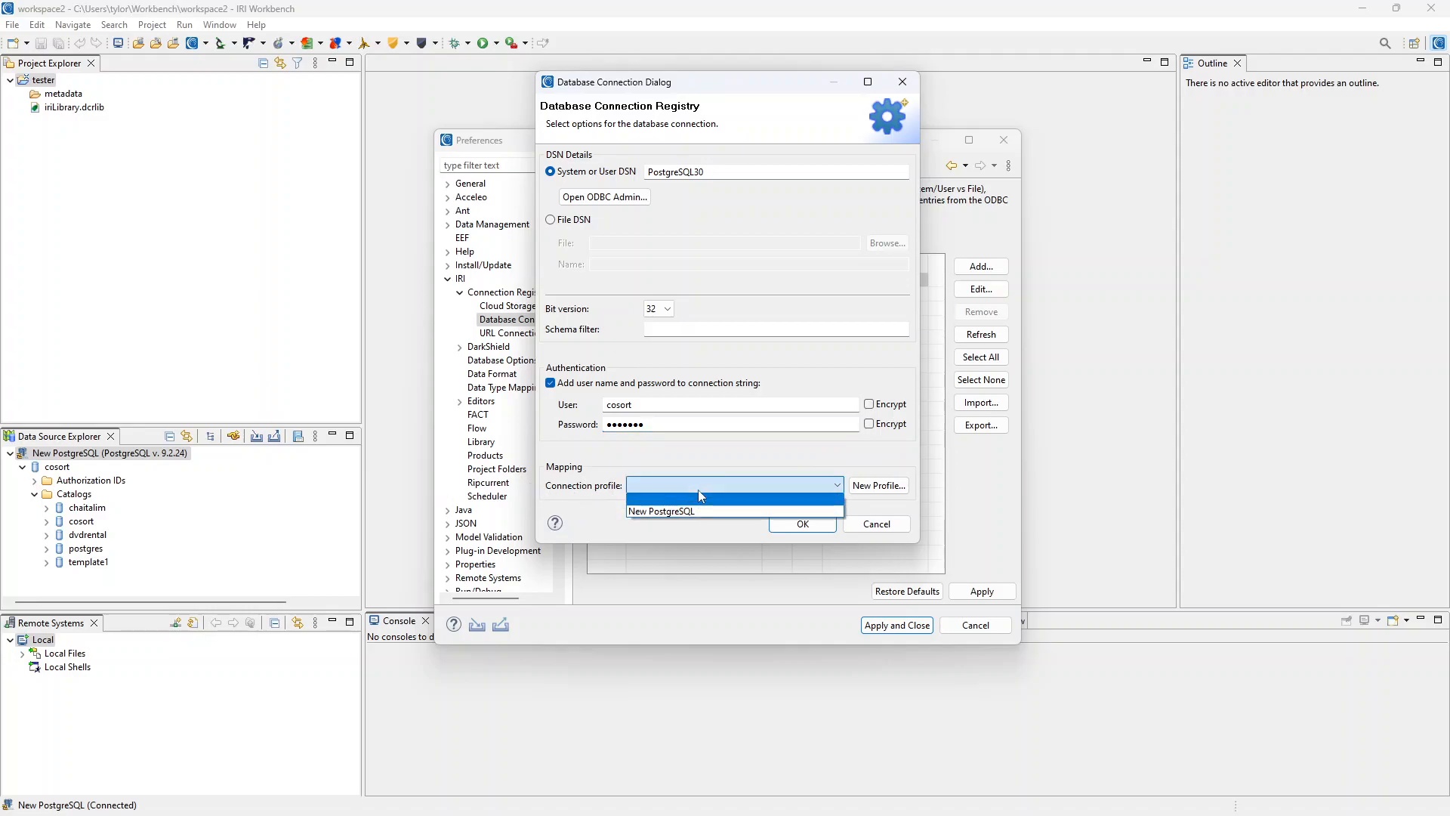
pyautogui.click(717, 510)
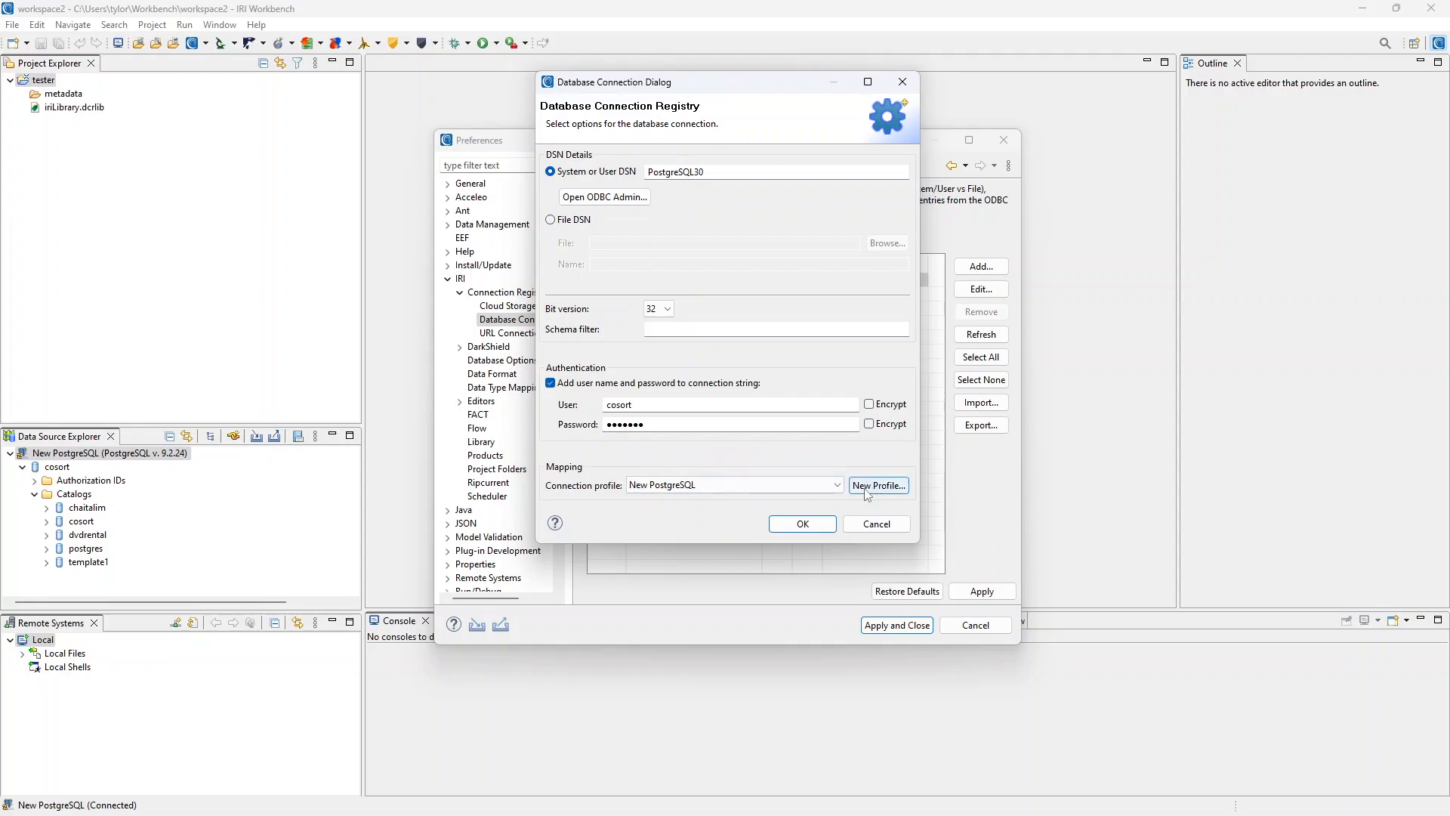
pyautogui.click(802, 525)
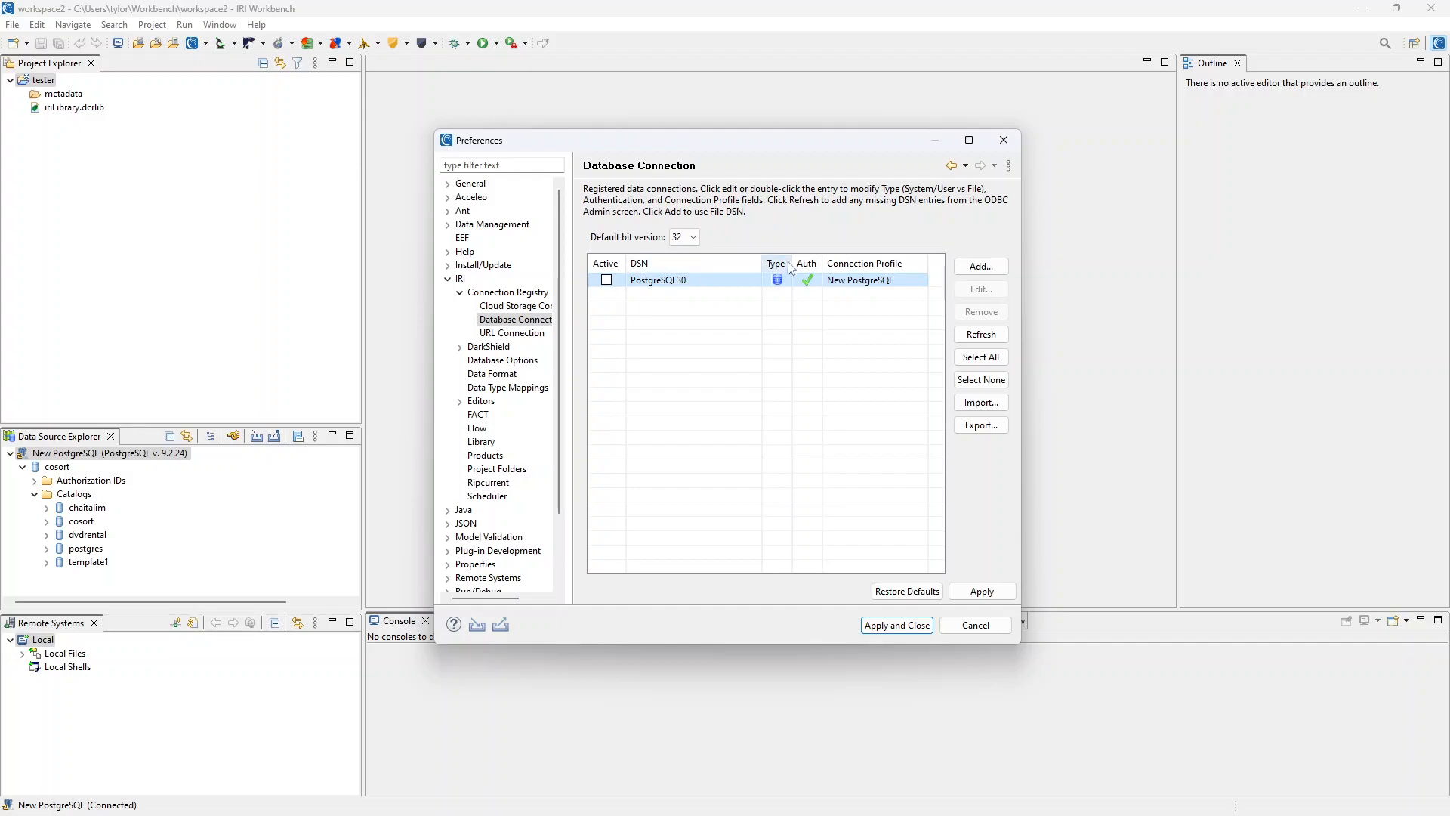
# Mark PostgreSQL30 as active, apply the change, and close preferences.
pyautogui.click(608, 281)
pyautogui.click(985, 592)
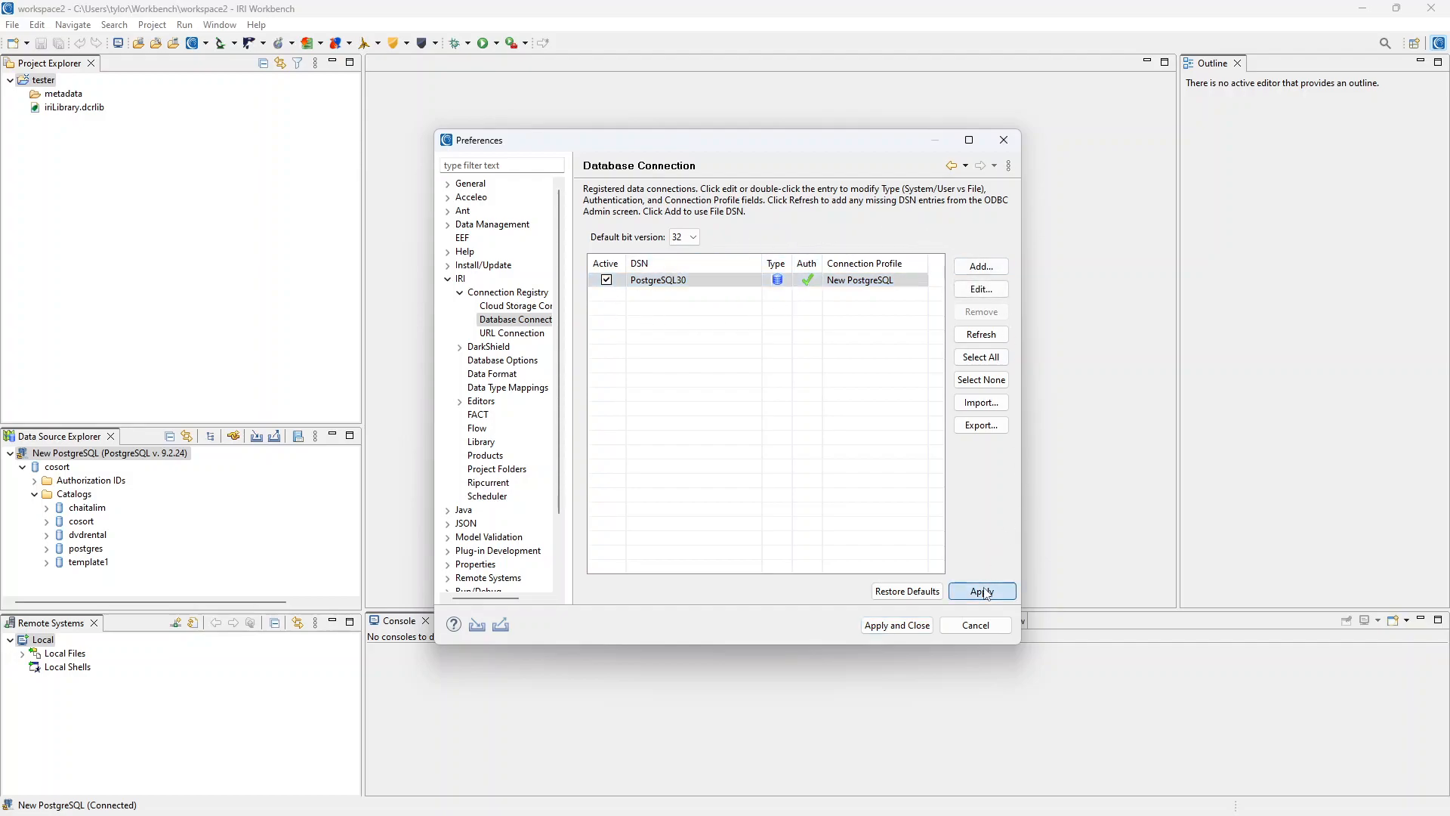
pyautogui.click(891, 629)
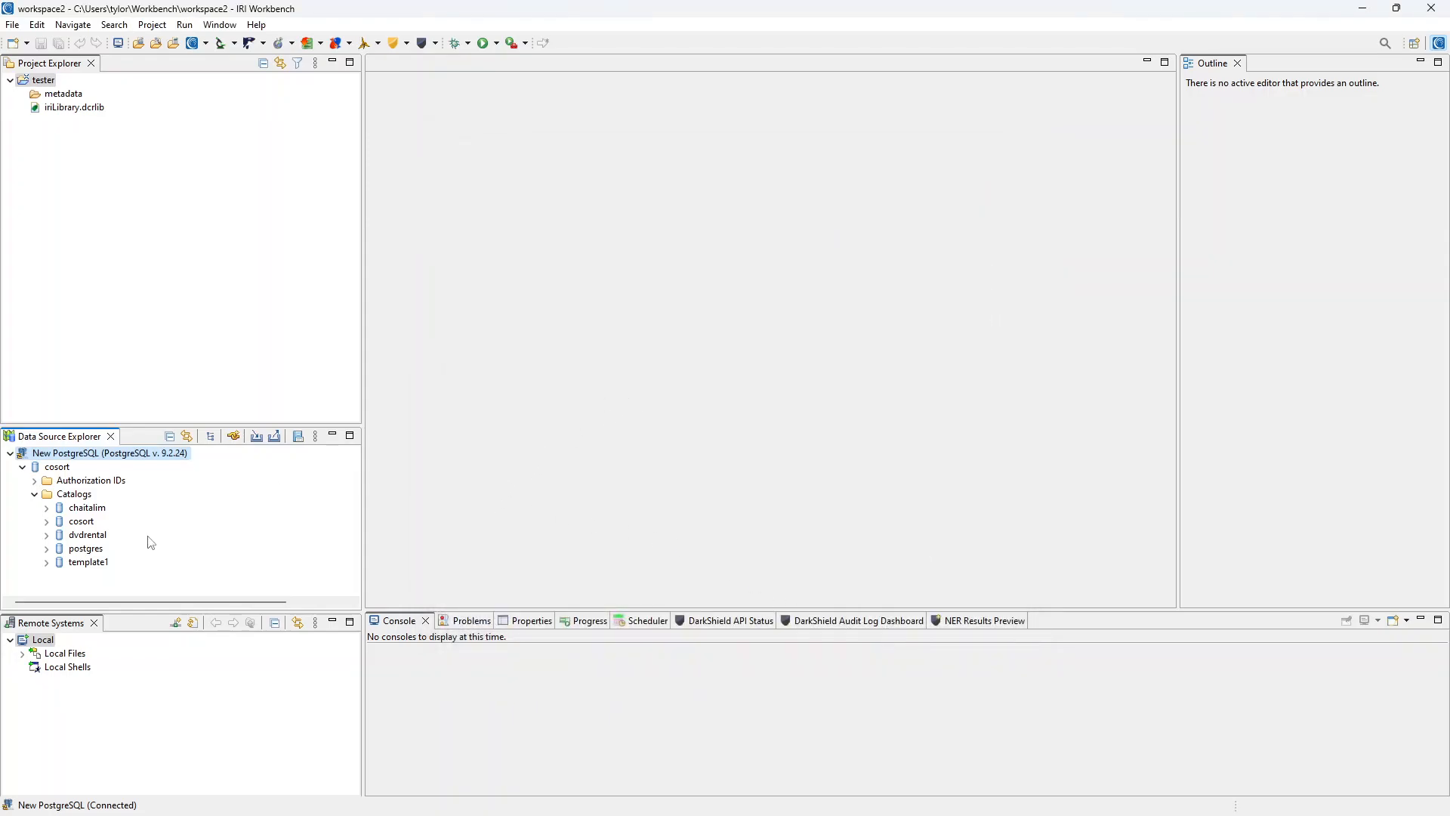
# Expand cosort catalog > Schemas > cosort > Tables and select category_dim.
pyautogui.click(46, 521)
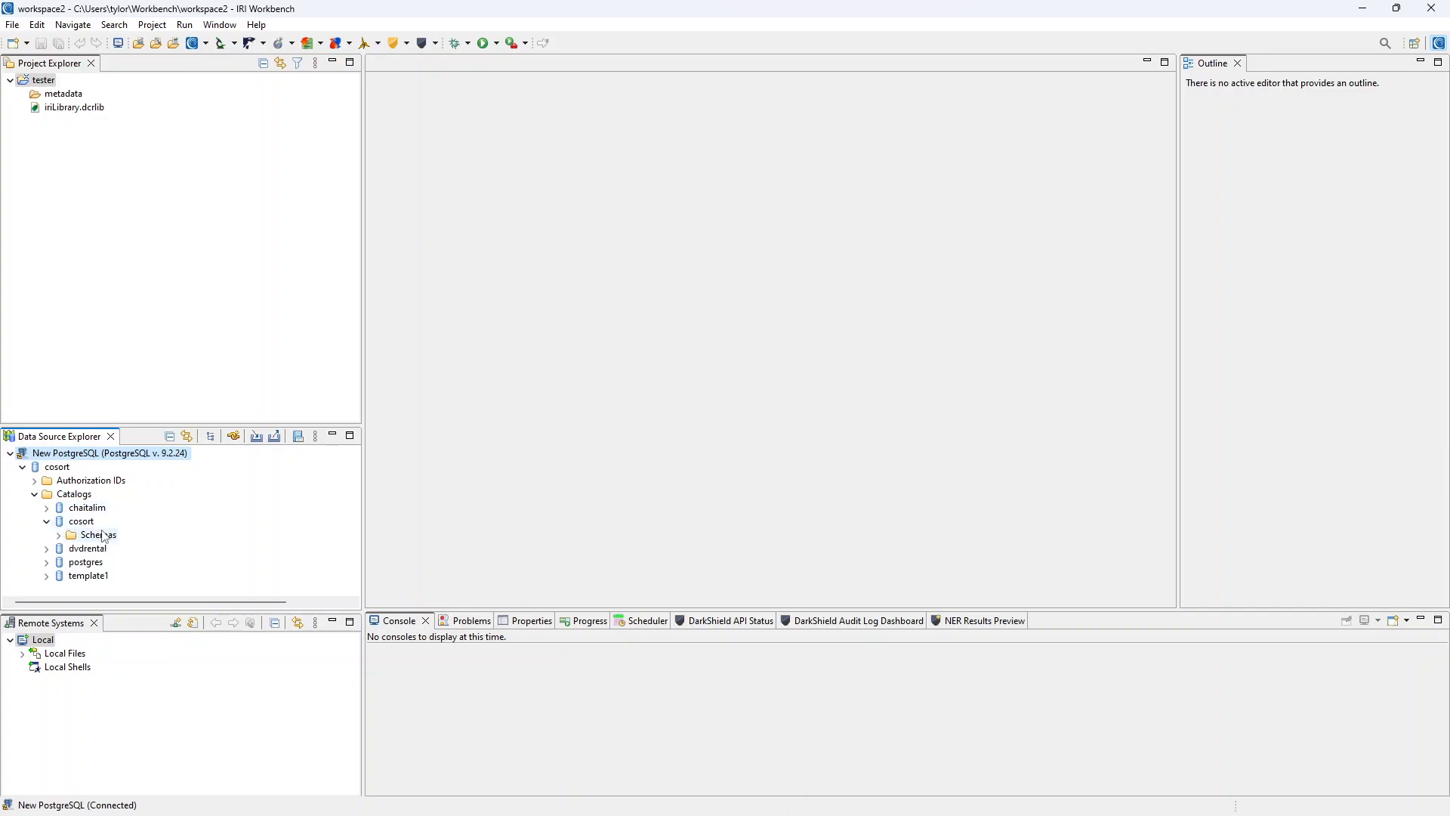
pyautogui.click(59, 535)
pyautogui.scroll(-1, 75, 528)
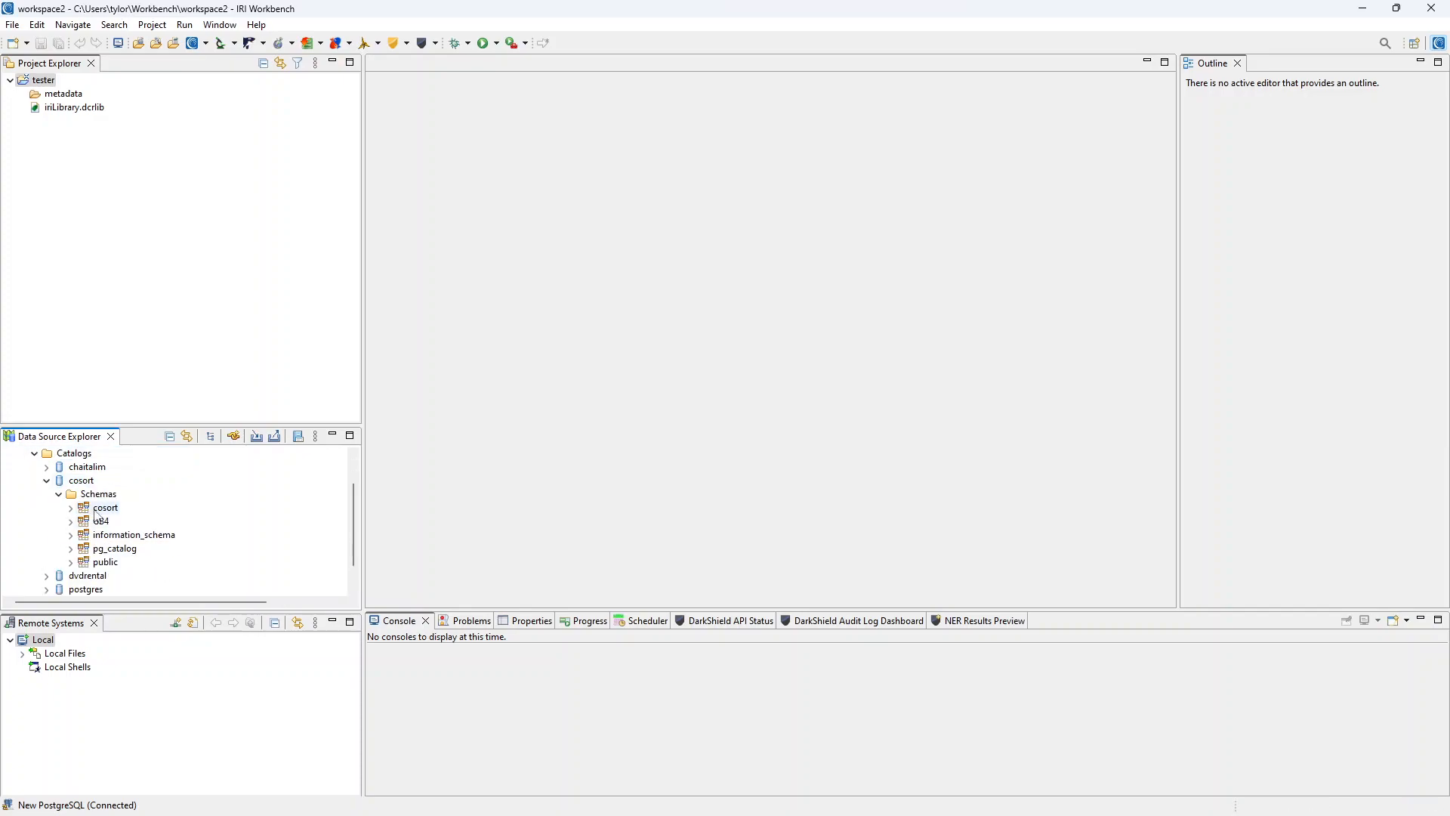
pyautogui.doubleClick(104, 509)
pyautogui.scroll(-1, 102, 514)
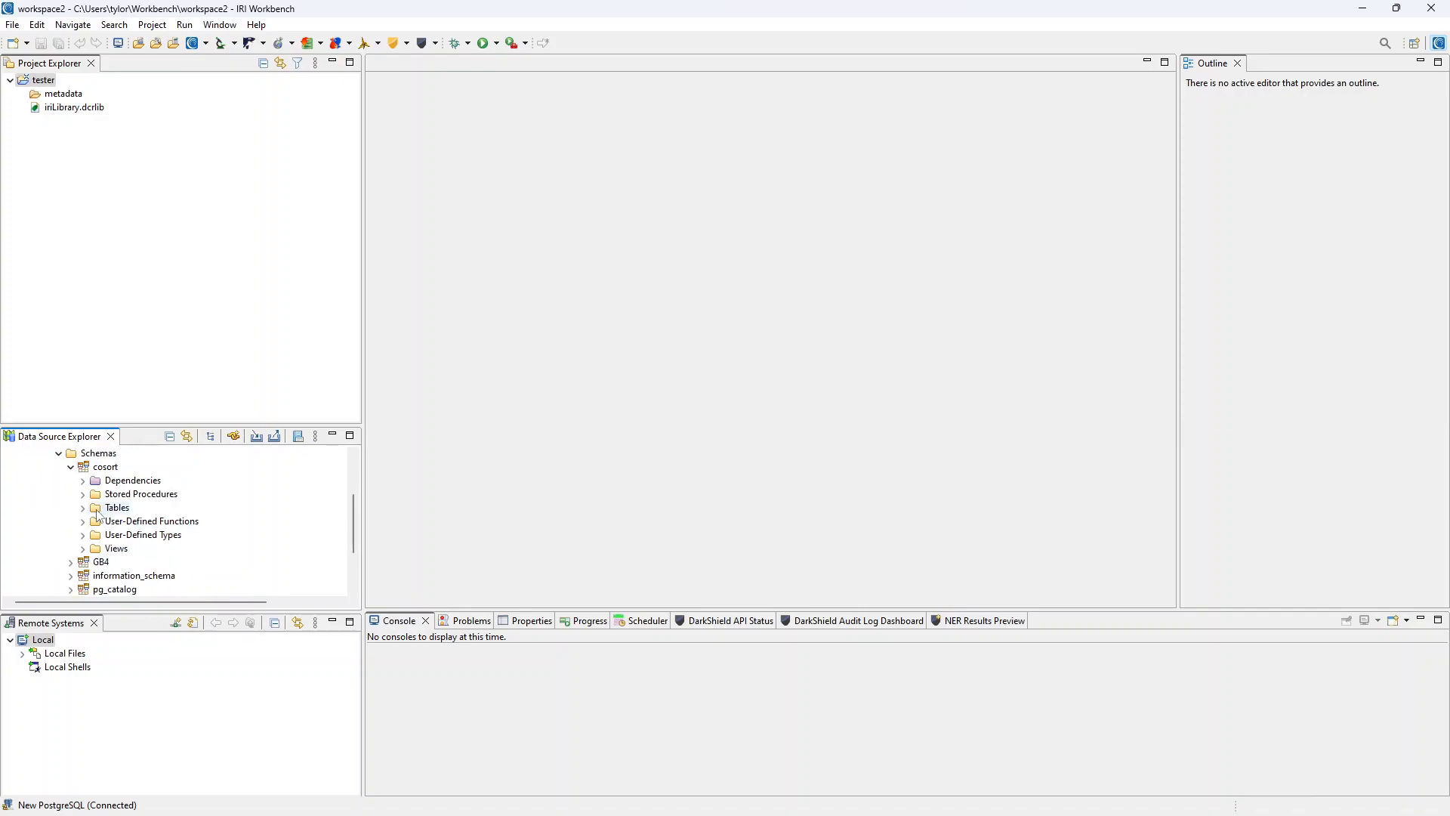
pyautogui.click(83, 509)
pyautogui.scroll(-1, 106, 506)
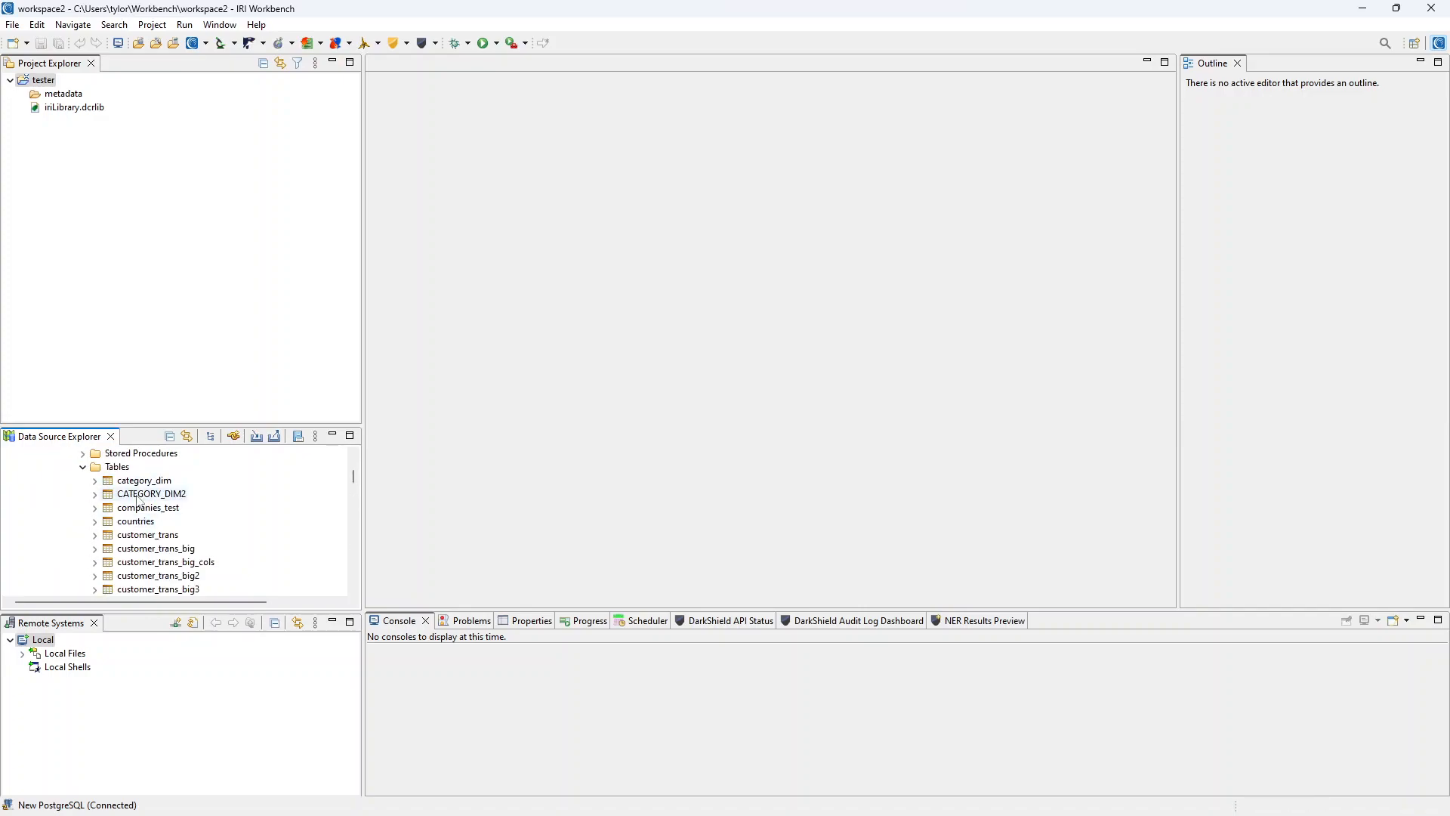
pyautogui.click(142, 486)
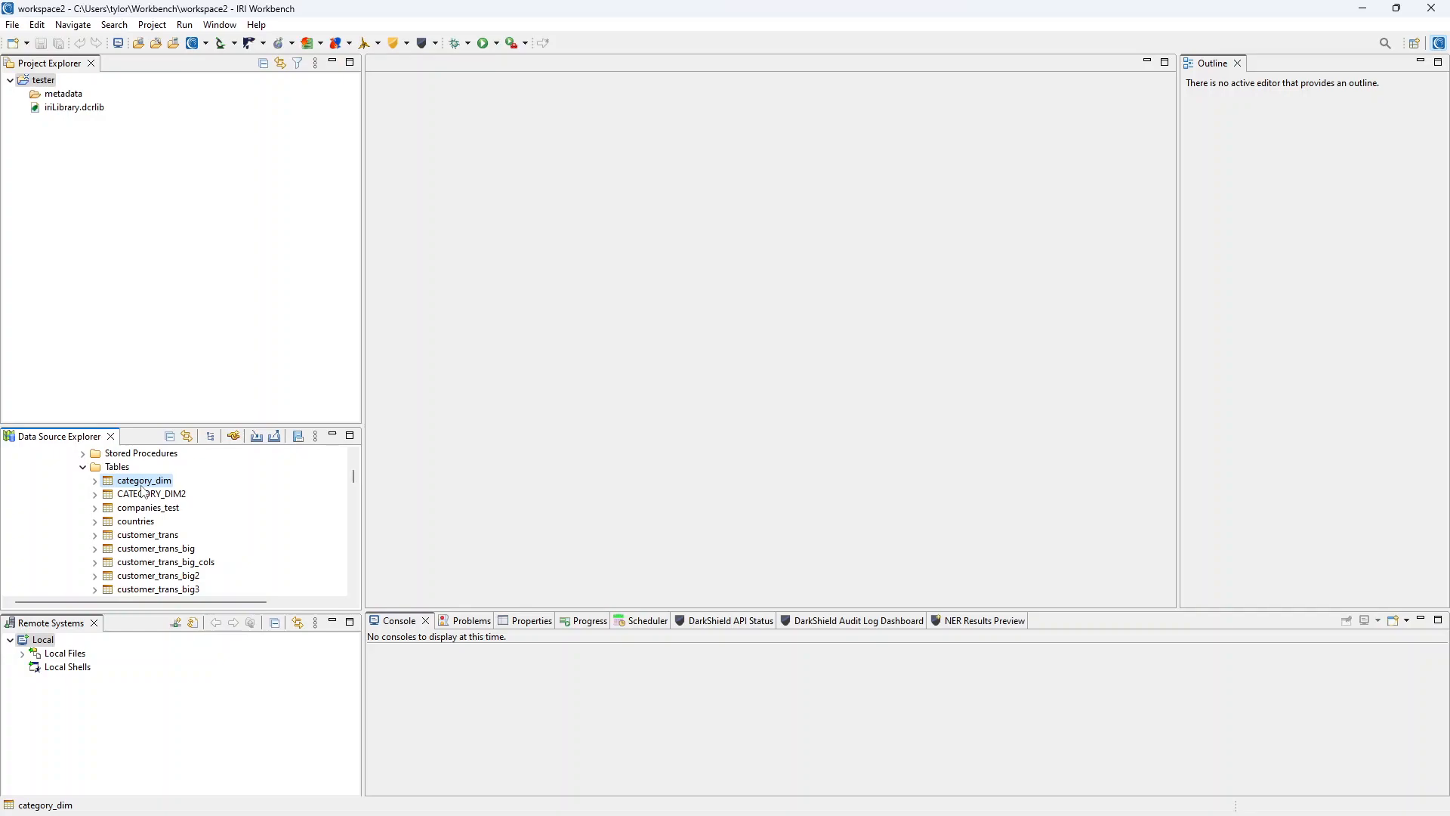
# Generate cosort_category_dim.ddf from the category_dim table and open it in the editor.
pyautogui.rightClick(148, 489)
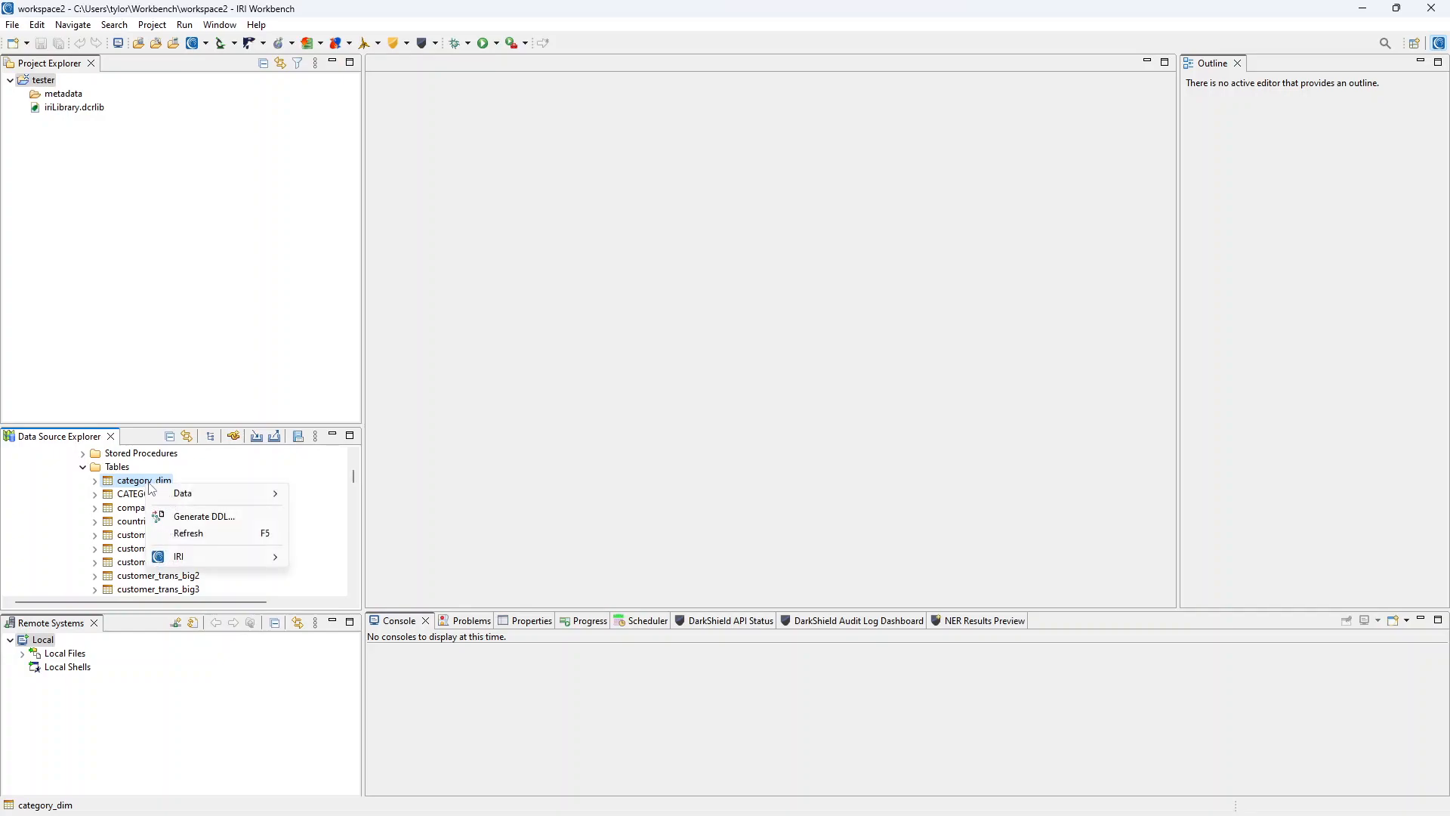
pyautogui.moveTo(219, 557)
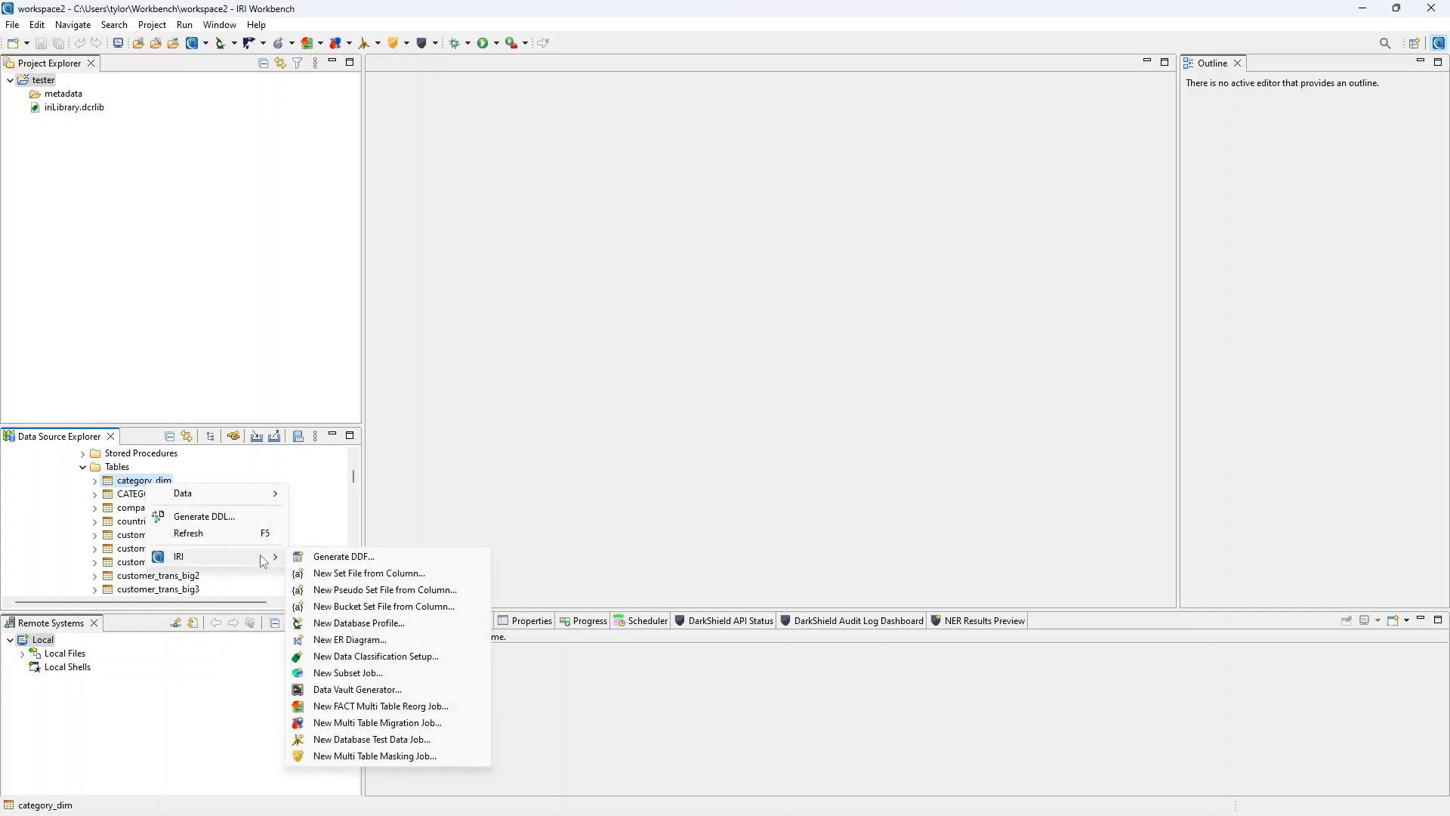
pyautogui.click(376, 557)
pyautogui.click(736, 556)
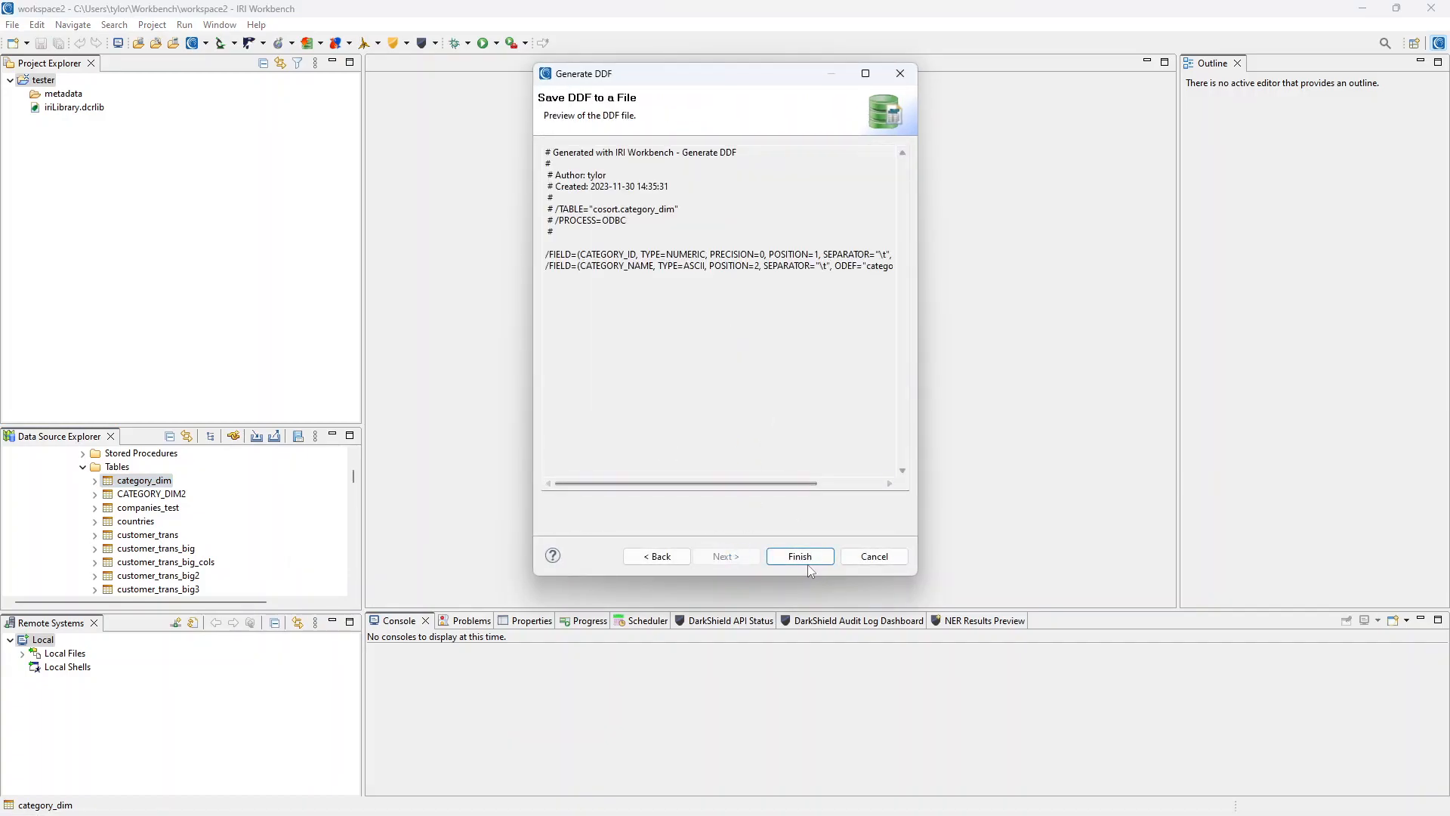
pyautogui.click(805, 555)
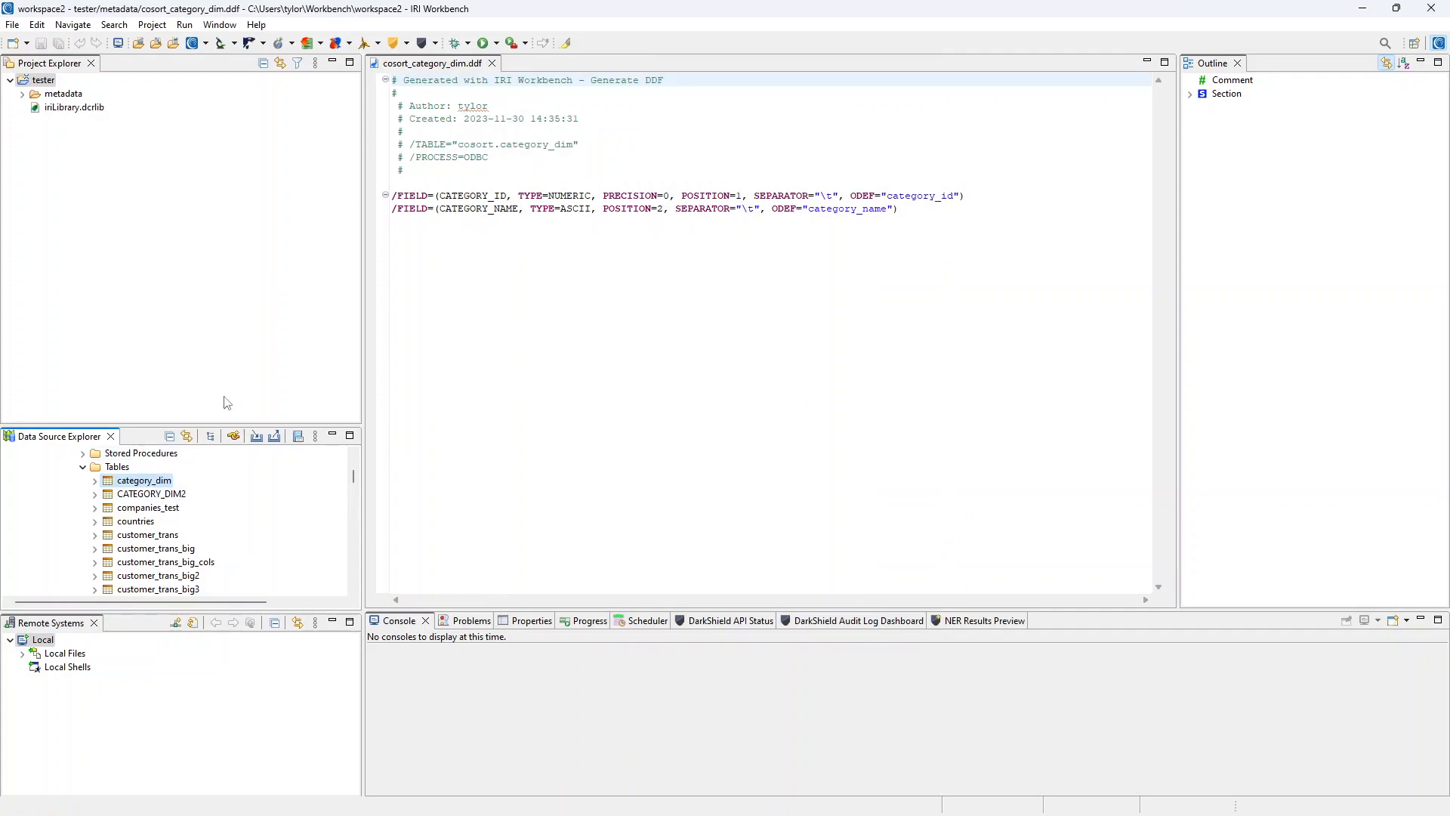
# Expand category_dim's Columns in the explorer and place the cursor in the DDF editor.
pyautogui.click(95, 481)
pyautogui.click(106, 495)
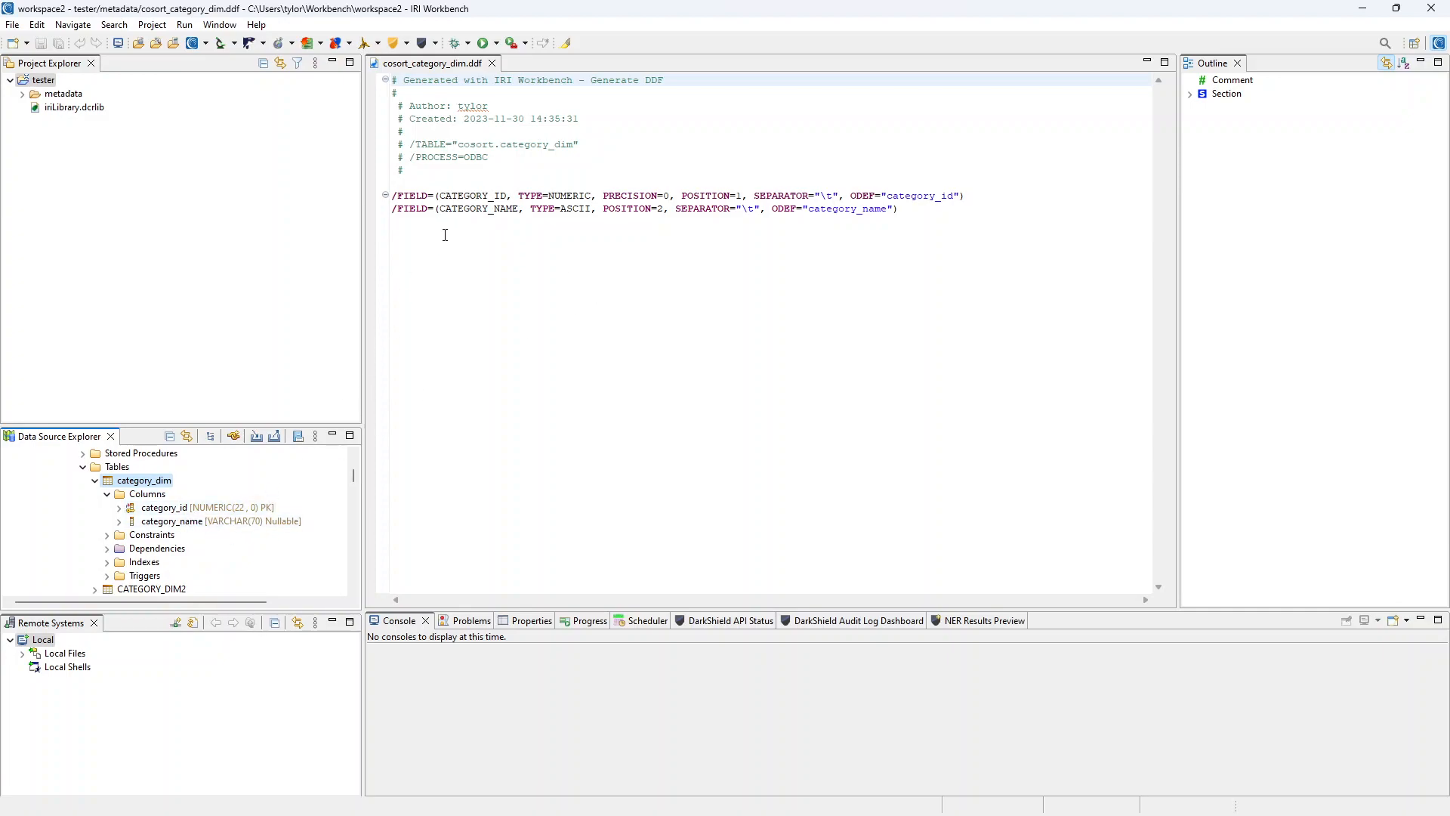
pyautogui.click(709, 435)
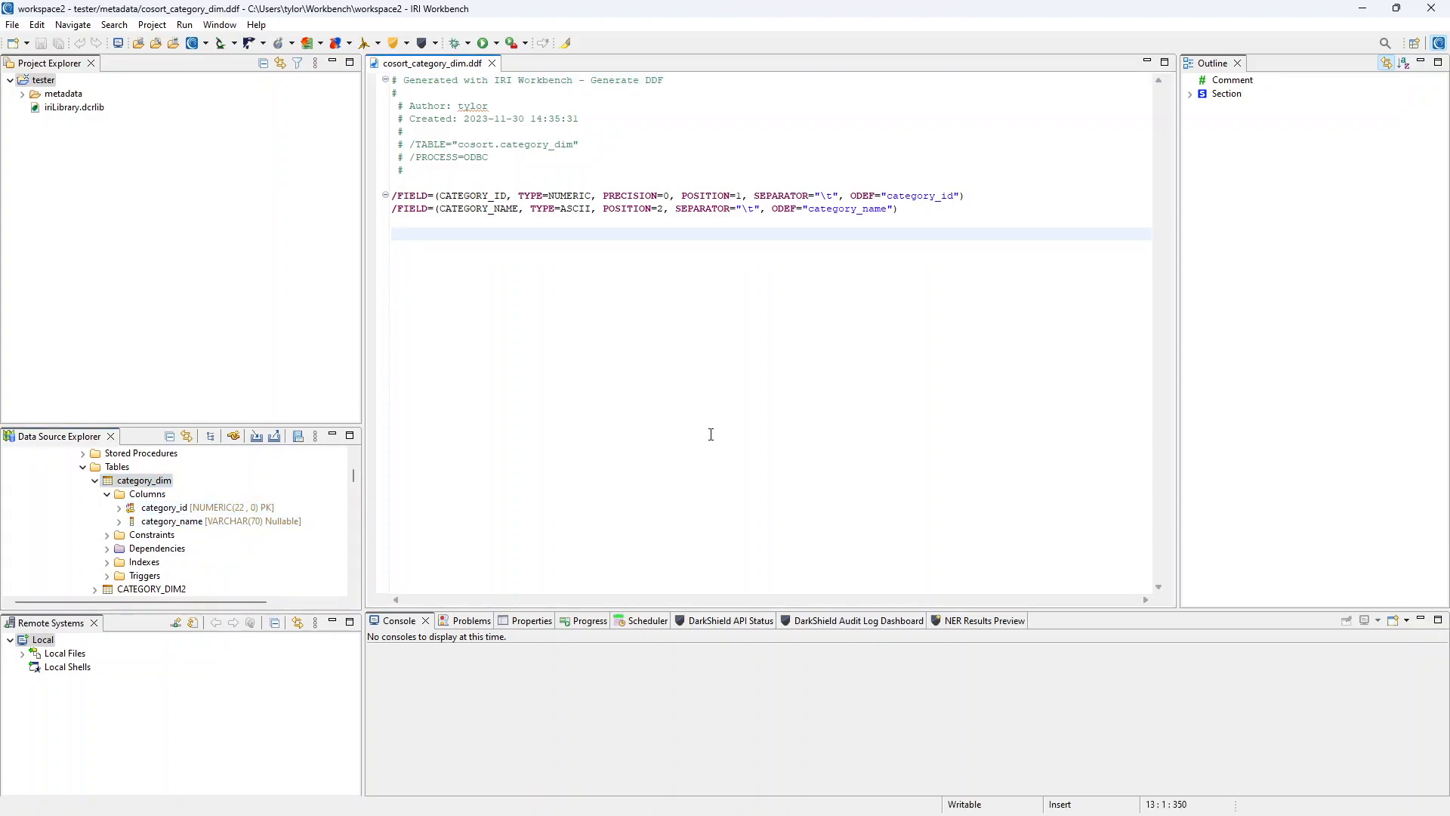